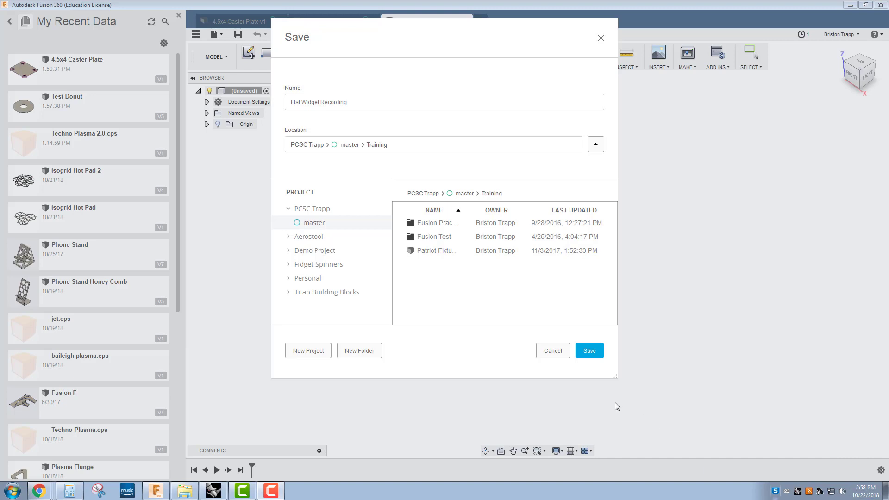
- Save the design as Flat Widget Recording in the Training folder and start a sketch on the horizontal origin plane
left_click(590, 350)
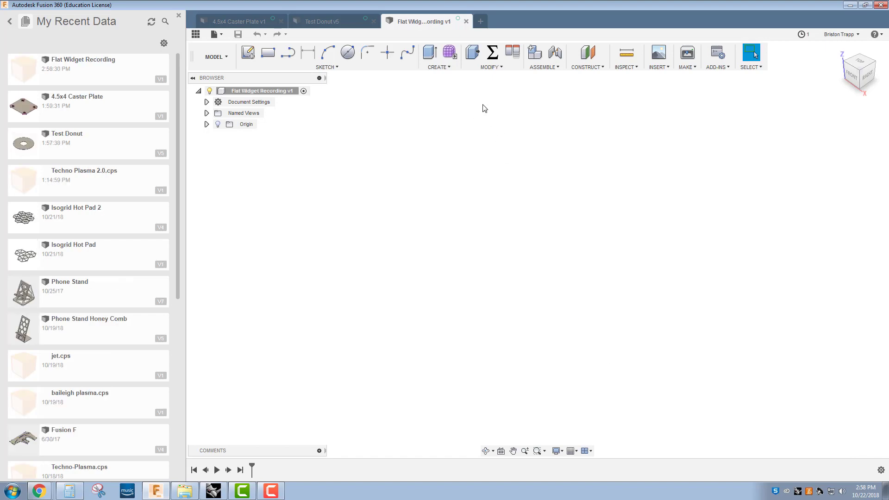
left_click(249, 53)
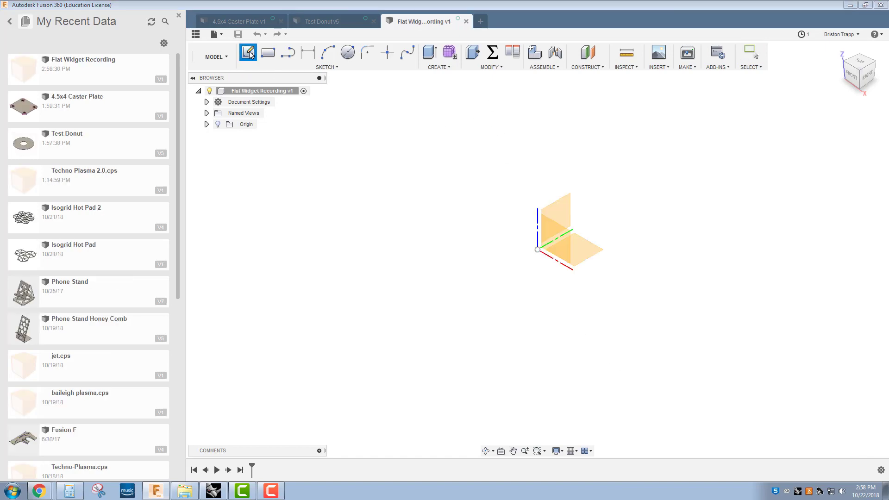
left_click(584, 246)
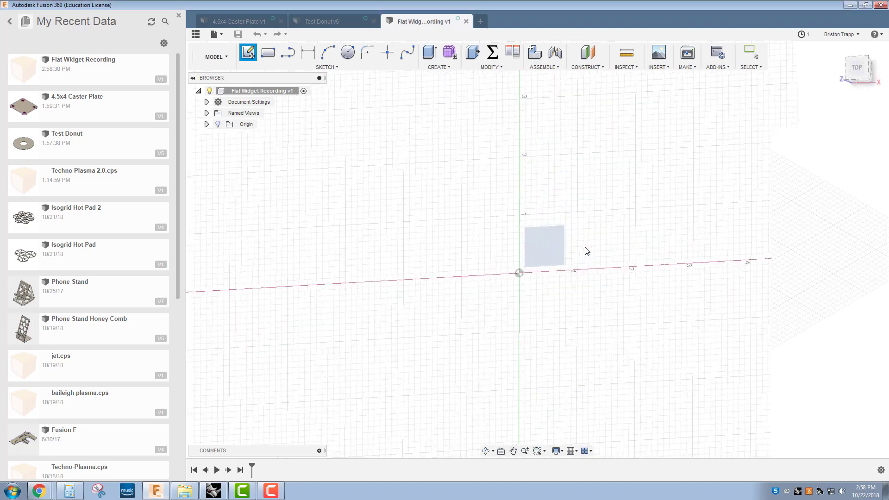
- Draw a two-point rectangle 4 in high and 6 in wide with its lower-left corner on the origin
left_click(268, 52)
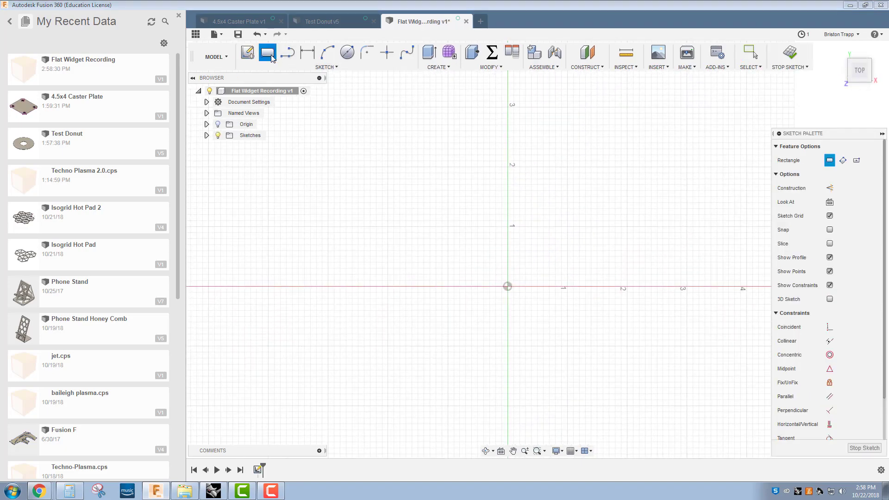
left_click(507, 287)
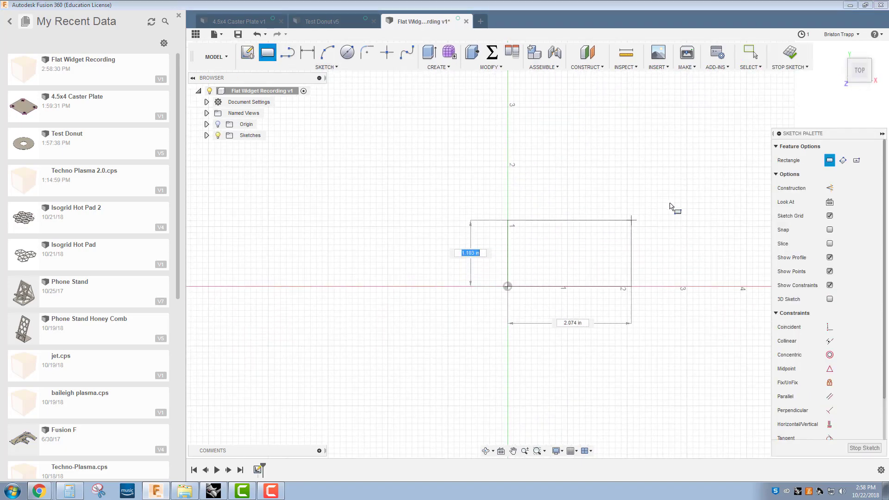
key("Tab")
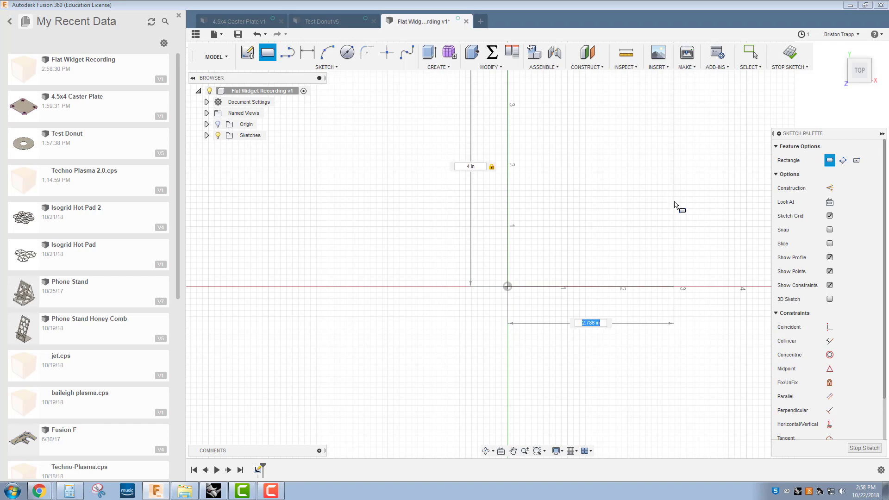
key("Return")
scroll(463, 326, "down", 3)
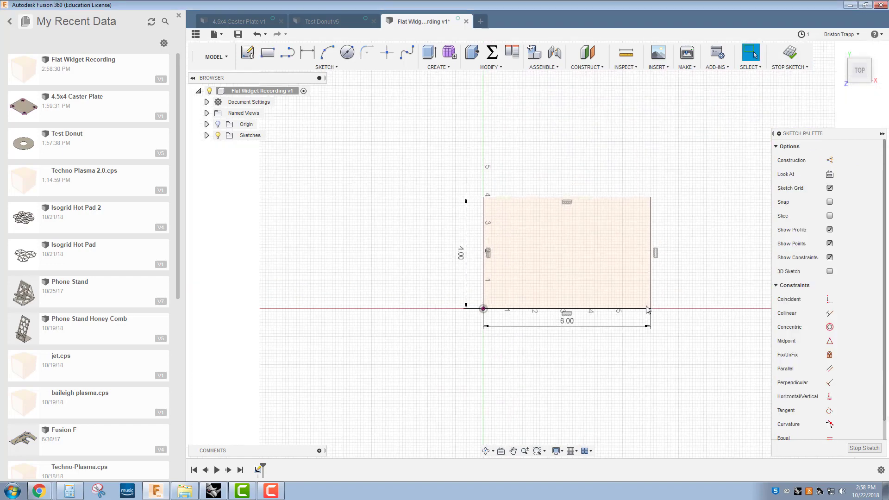
- Convert all four sides of the 4 by 6 in rectangle to construction lines
scroll(664, 298, "up", 2)
left_click_drag(360, 122, 678, 320)
key("x")
scroll(625, 254, "down", 2)
scroll(647, 223, "up", 2)
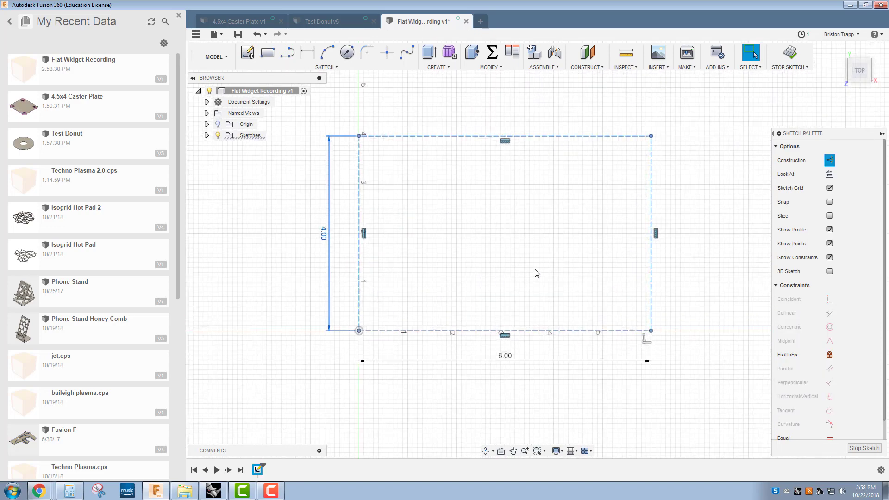
- Sketch a closed L-shaped outline inside the construction rectangle, about 3.5 in tall on its right edge and 1.5 in wide across its top
scroll(545, 252, "down", 2)
scroll(545, 252, "up", 1)
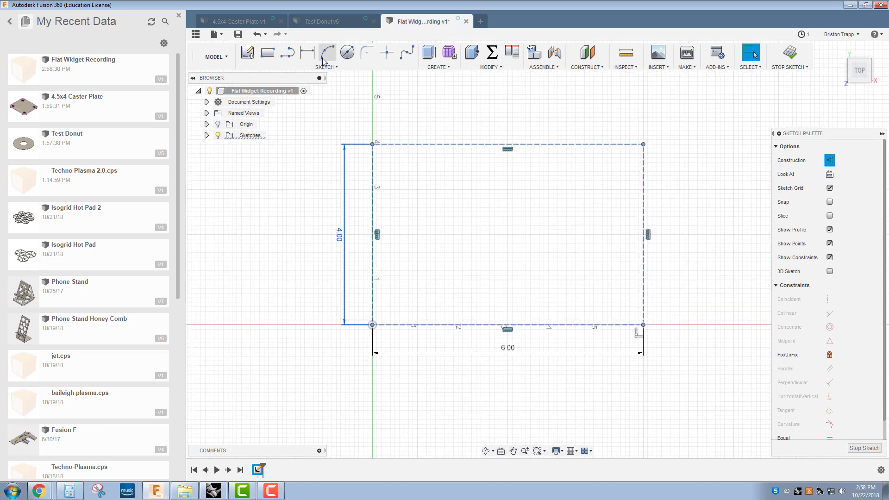
left_click(287, 53)
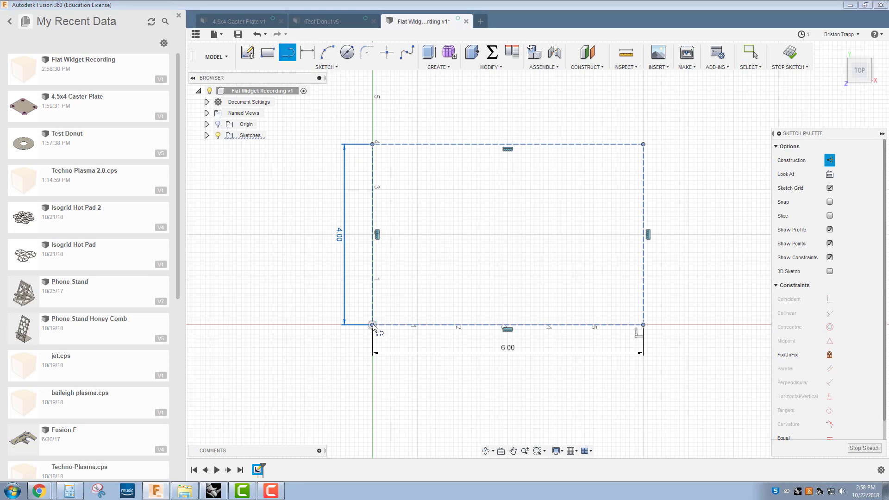
left_click(387, 320)
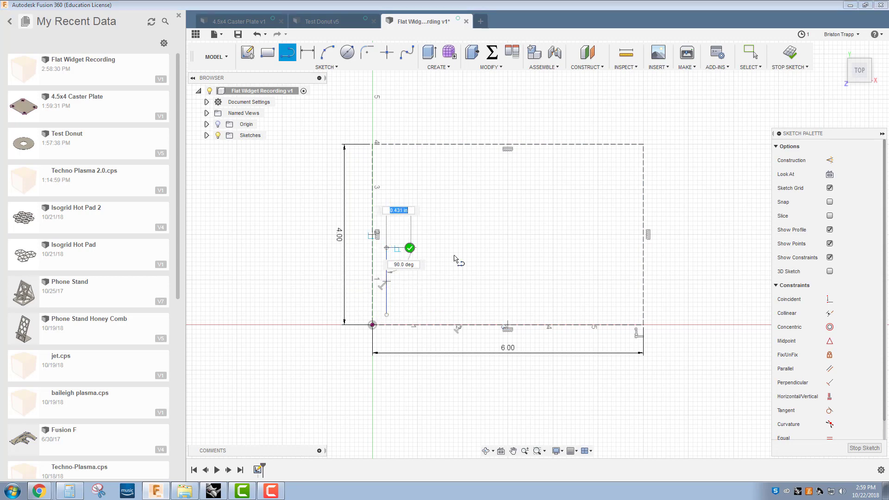
left_click(567, 249)
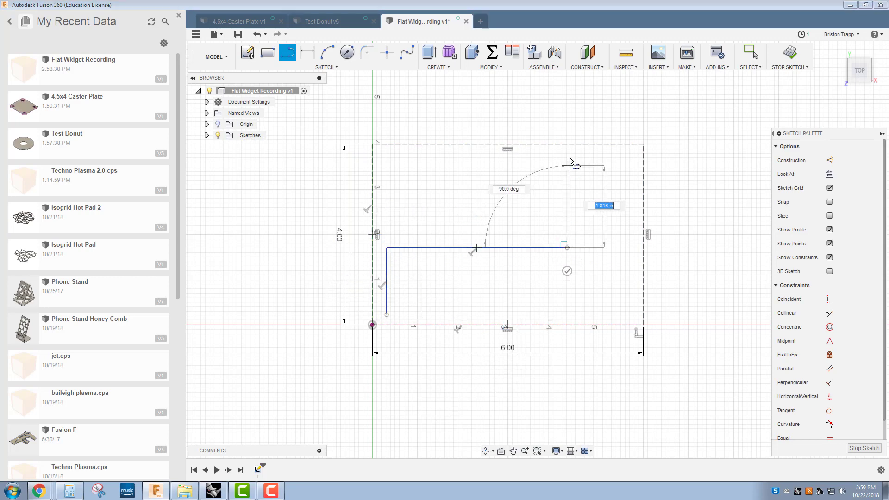
left_click(567, 156)
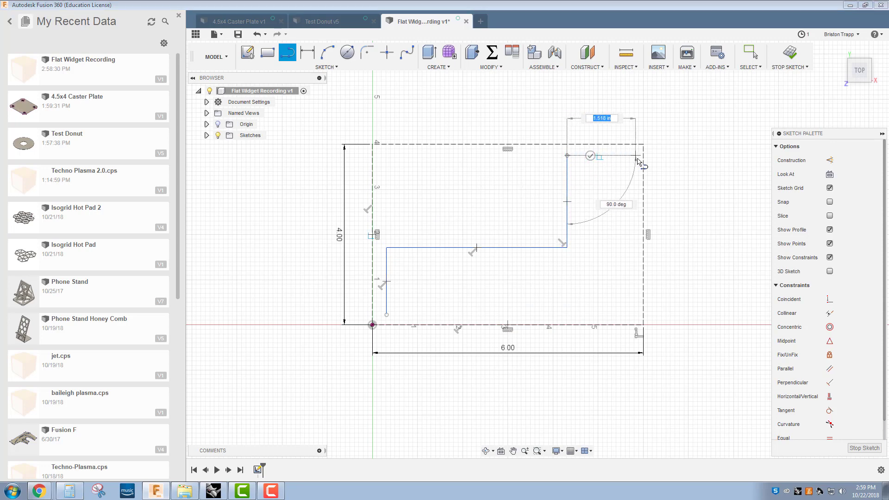
left_click(637, 156)
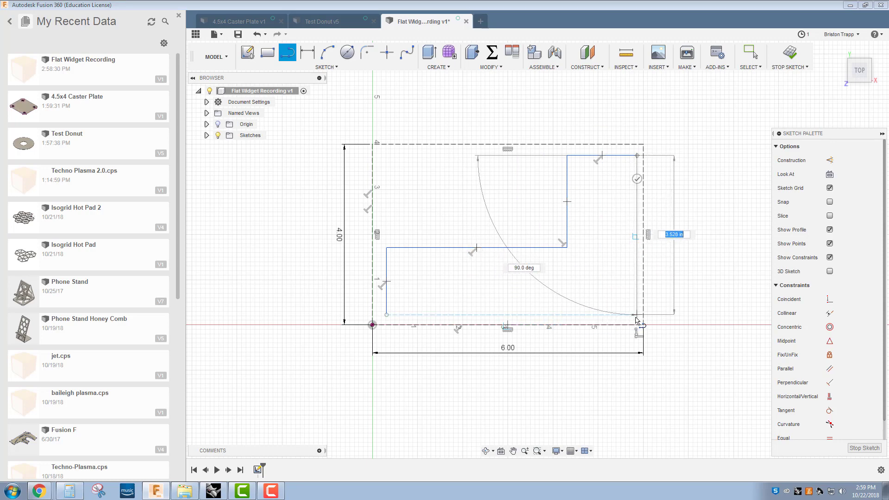
left_click(637, 314)
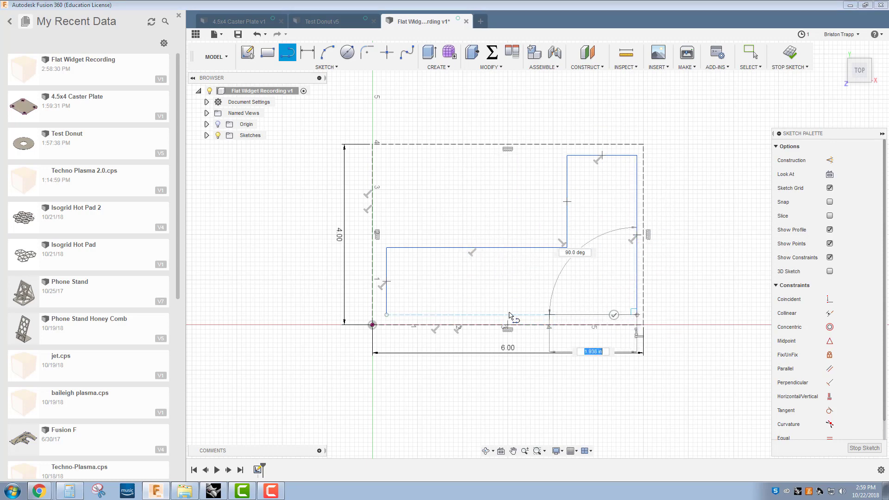
left_click(387, 315)
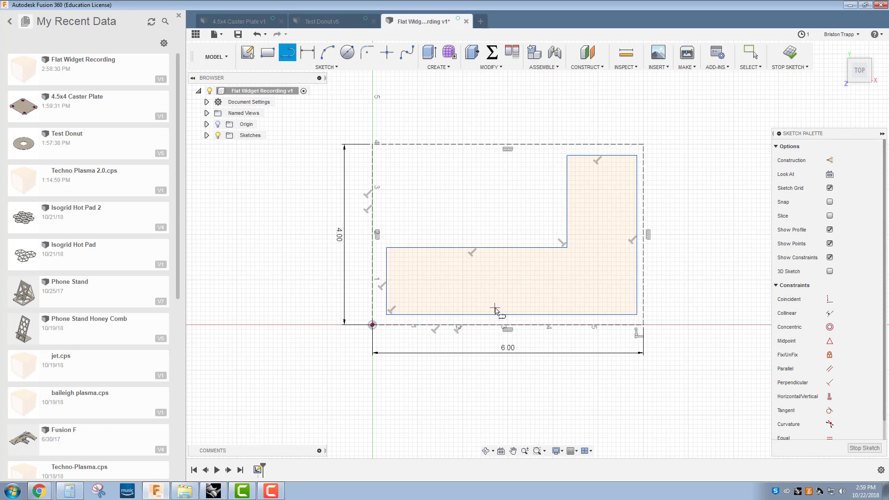
- Sketch two circles in the horizontal arm and one in the upright arm, and resize them to a matching diameter of about 0.67 in
left_click(347, 53)
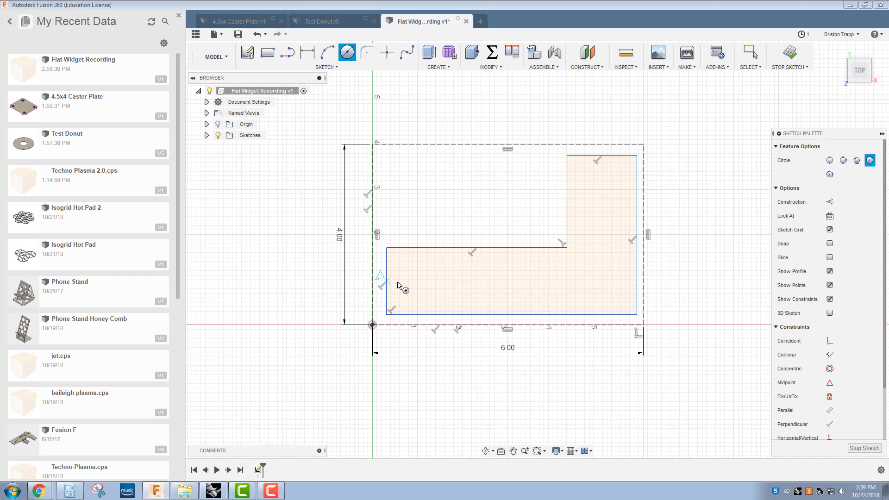
left_click(425, 281)
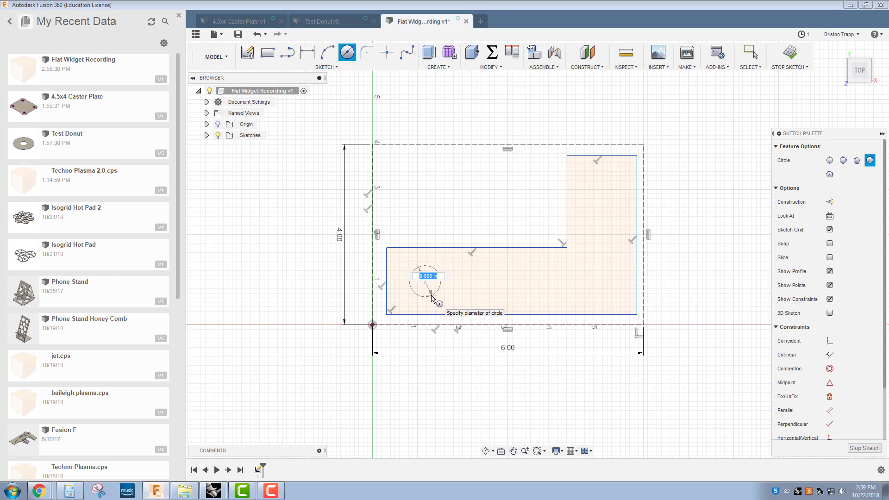
left_click(427, 295)
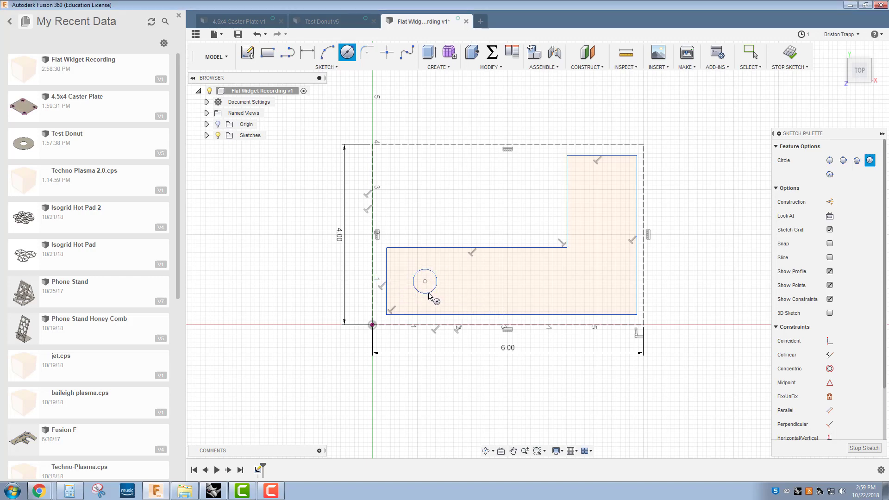
left_click(485, 281)
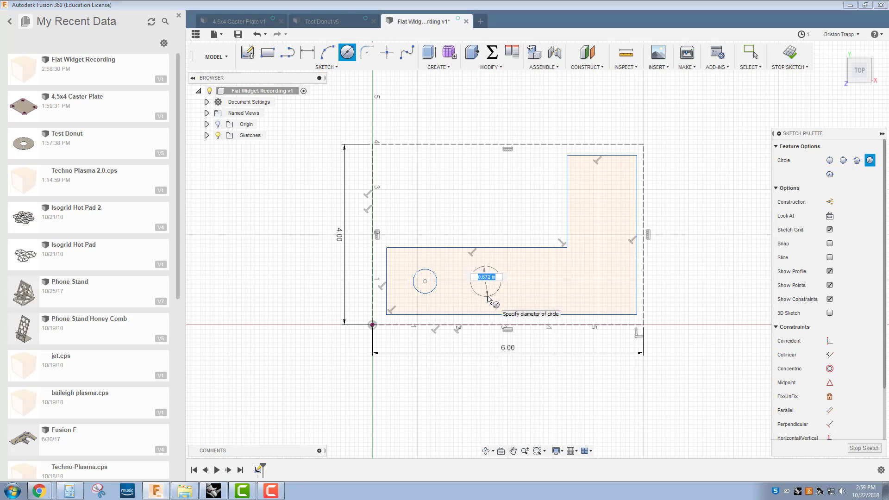
left_click(487, 297)
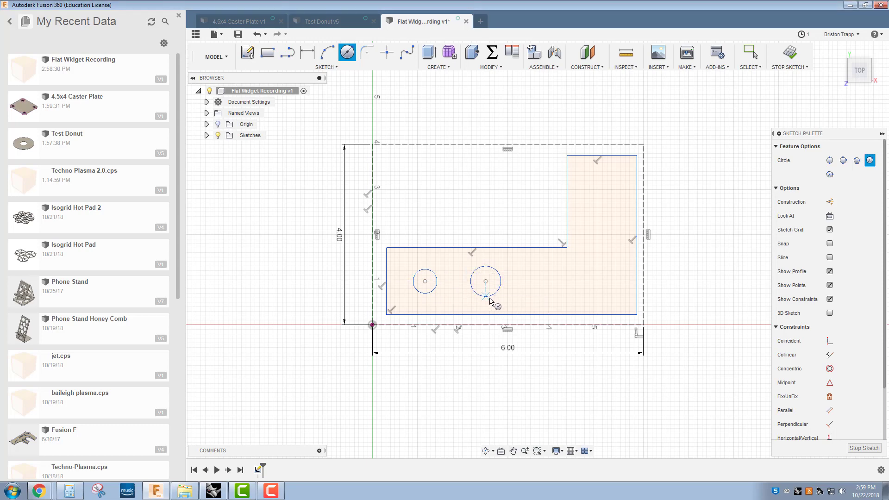
left_click(602, 189)
left_click(611, 206)
right_click(486, 198)
left_click(520, 199)
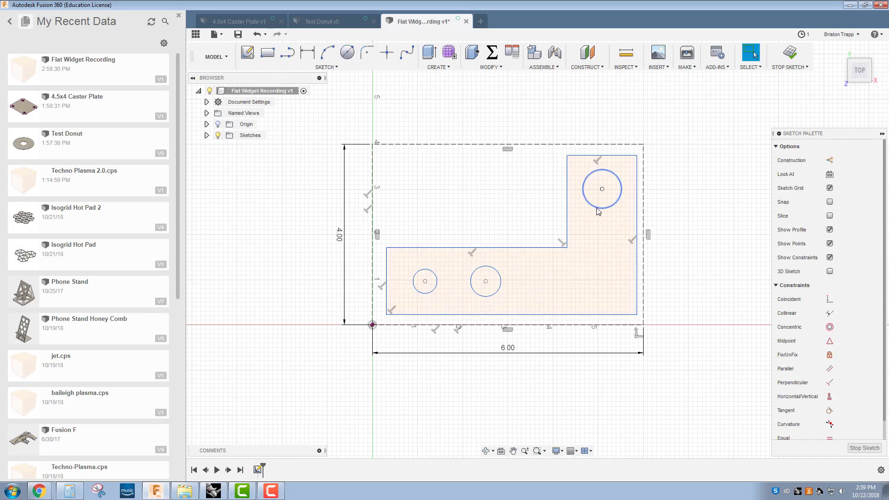
left_click(598, 208)
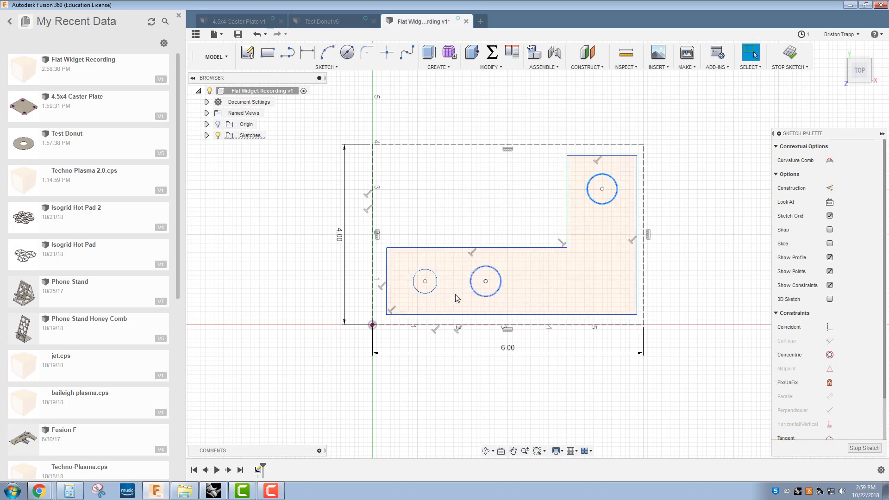
left_click(428, 296)
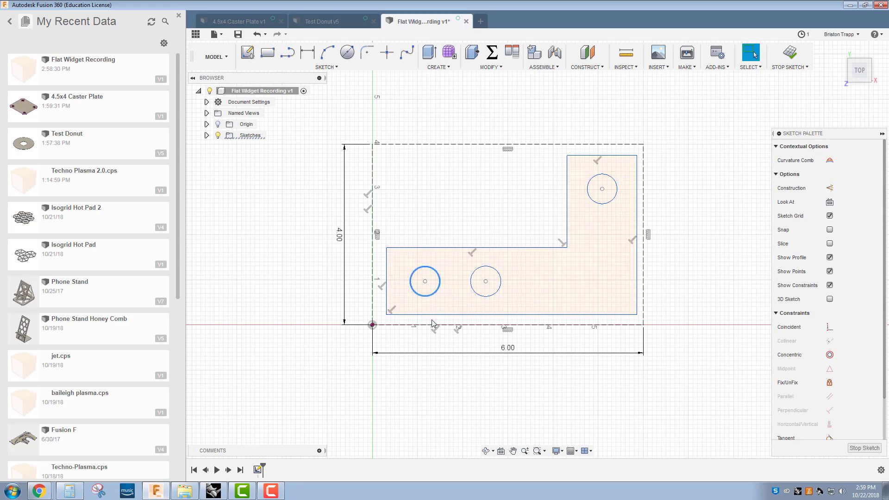
- Extrude the L-shaped profile, leaving the three circles open, 0.1 in as a new body
key("e")
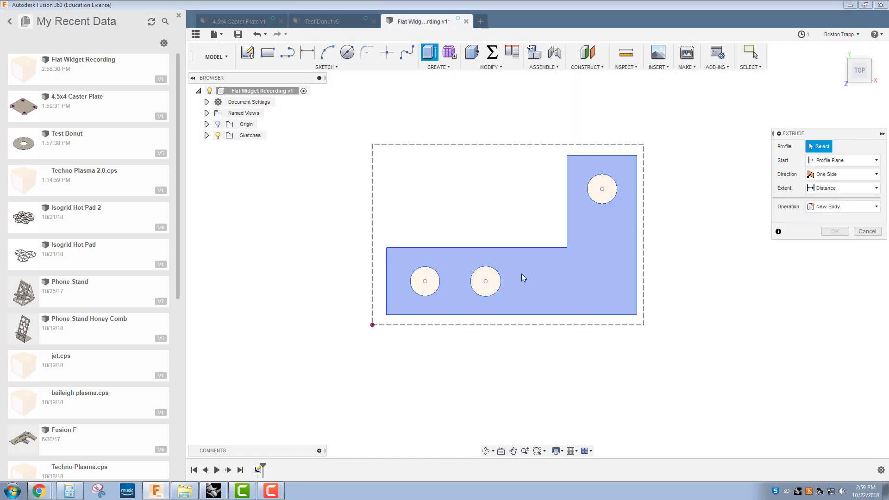
left_click(532, 276)
left_click(858, 77)
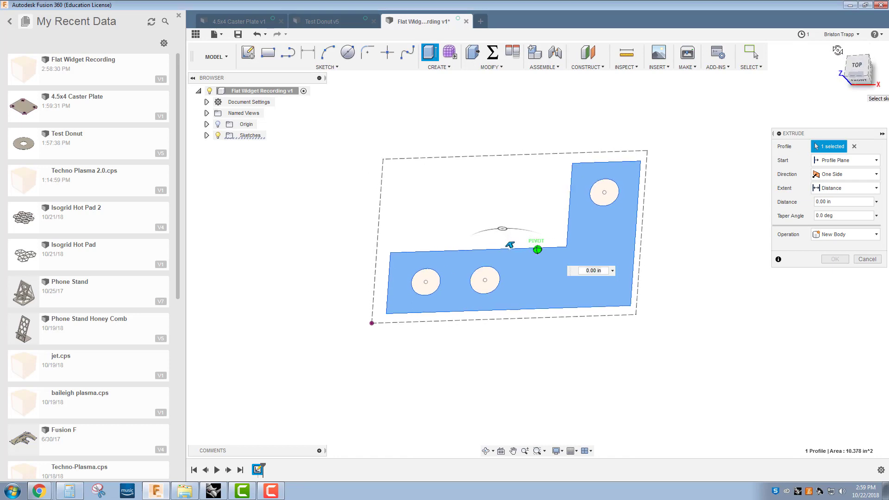
left_click_drag(510, 245, 506, 240)
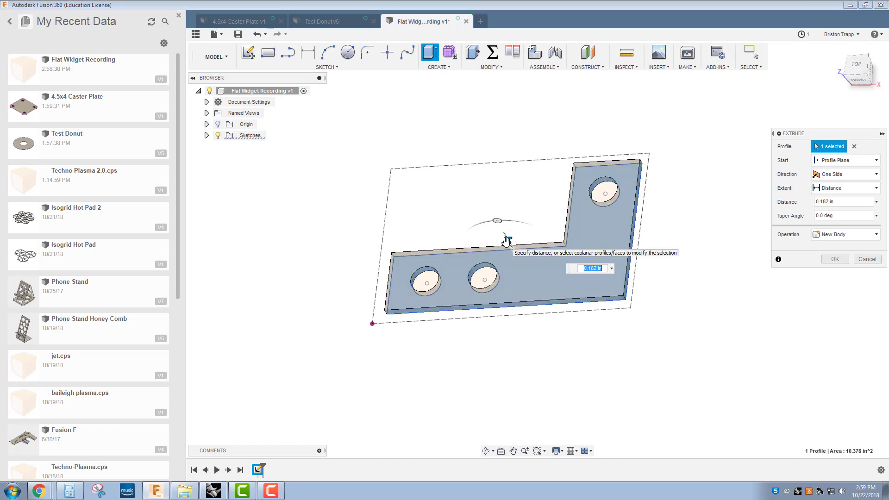
type(".1")
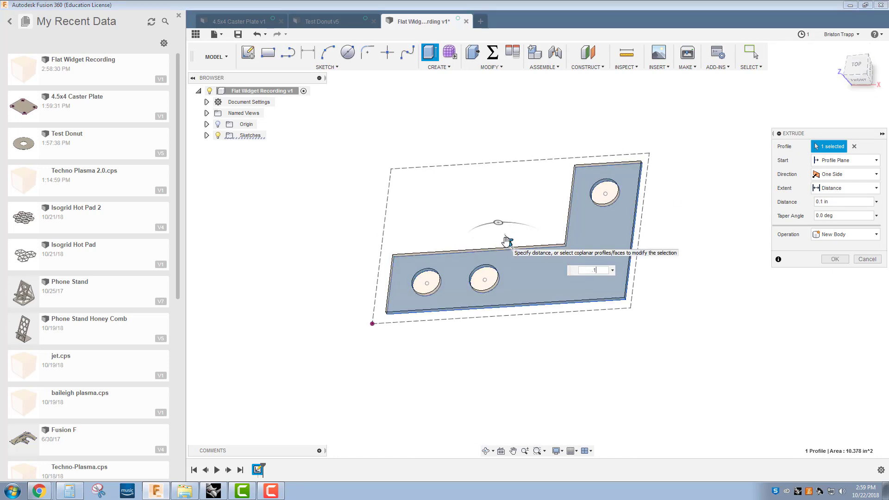
key("Return")
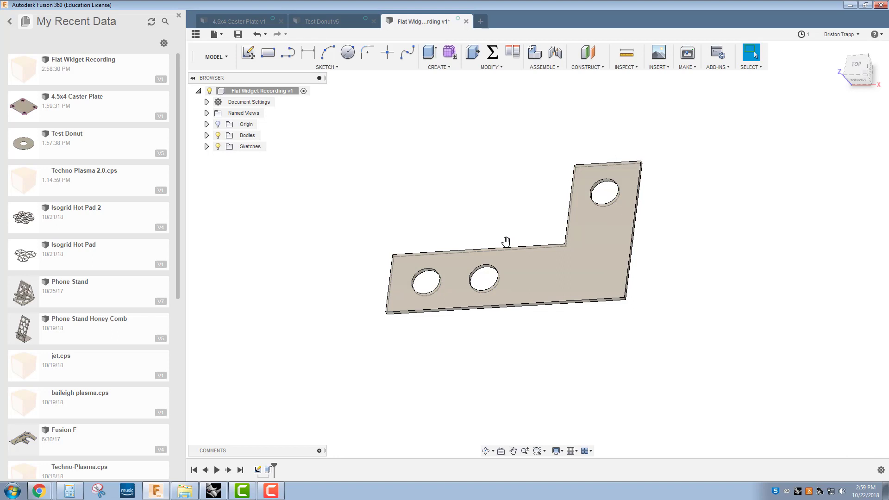
- In a new top-plane sketch, draw a 6 by 4 in rectangle below the L-shaped widget and convert its sides to construction lines
left_click(852, 66)
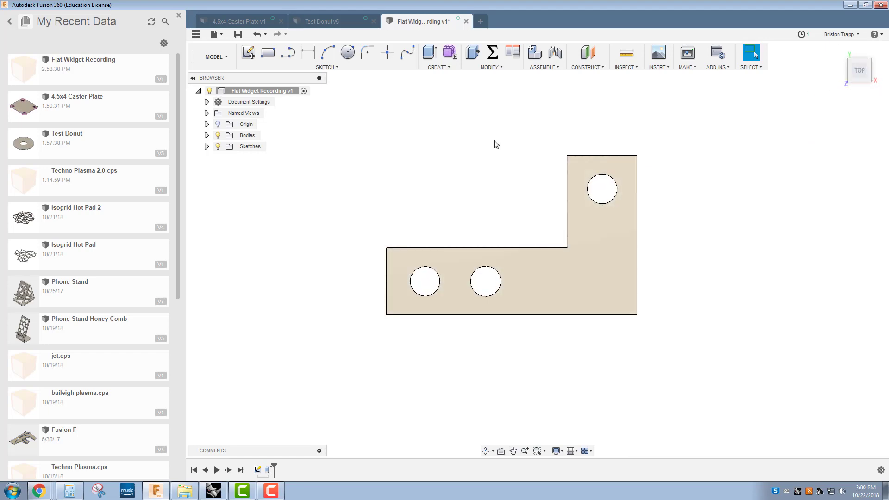
left_click(248, 52)
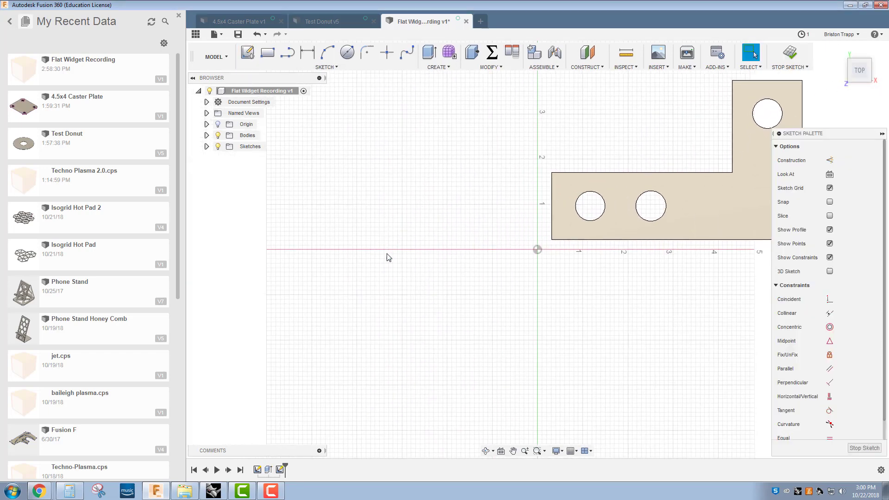
left_click(267, 53)
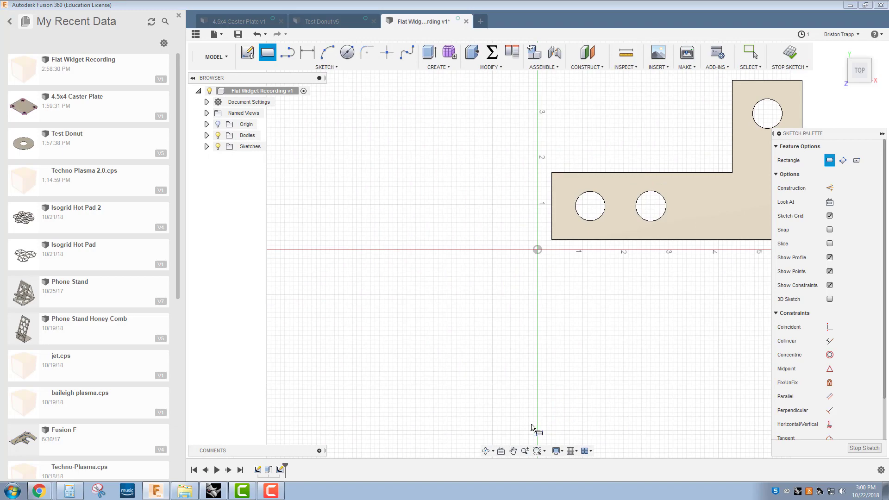
scroll(489, 332, "down", 3)
scroll(489, 331, "down", 2)
scroll(515, 361, "up", 2)
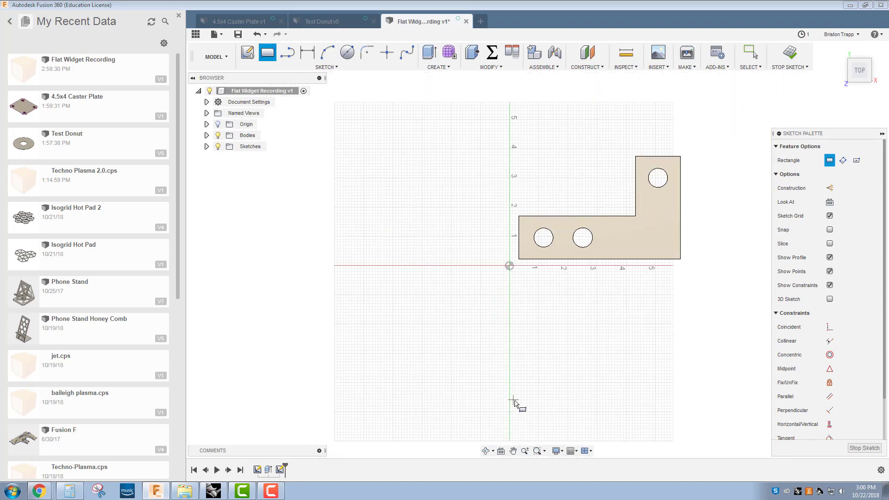
left_click(514, 401)
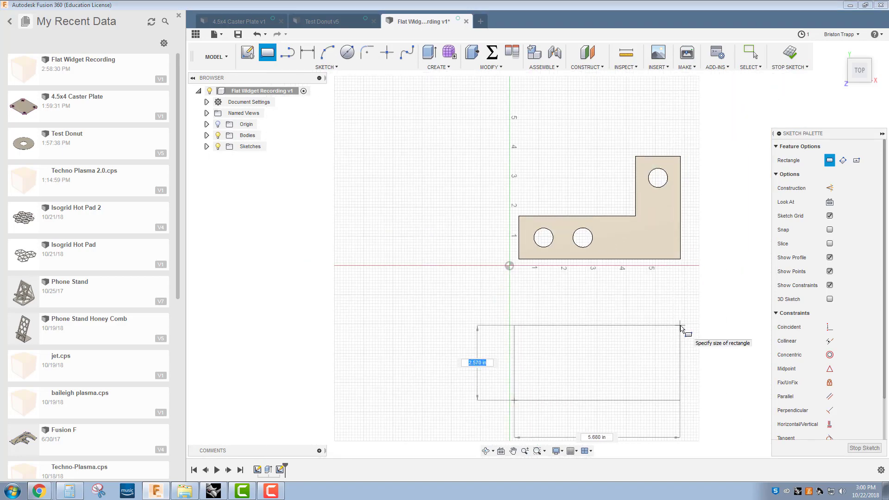
type("4")
key("Tab")
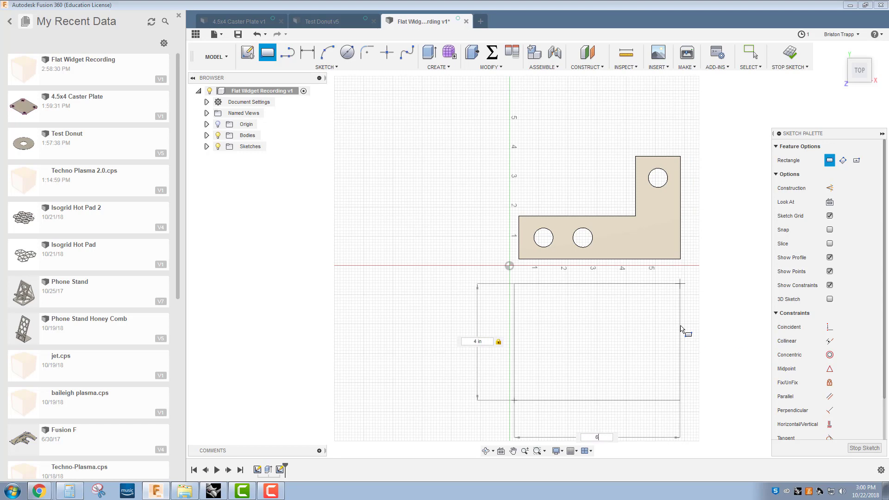
key("Return")
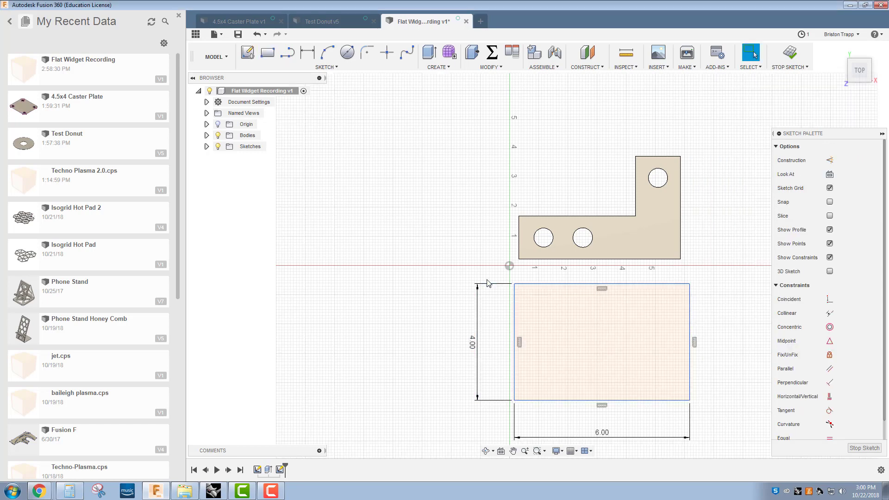
left_click_drag(495, 273, 737, 425)
key("x")
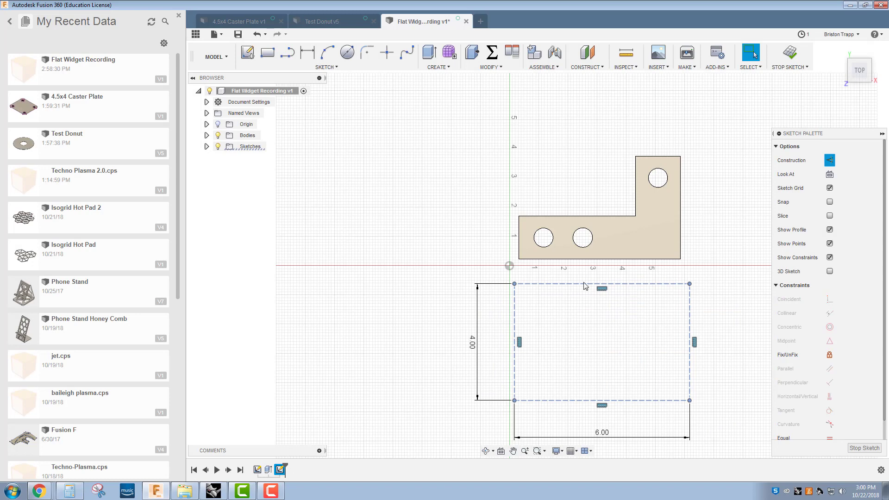
- Sketch a rectangle about 5.3 in wide inside the construction boundary and a slimmer one, about 1 in tall, centred roughly within it
left_click(268, 53)
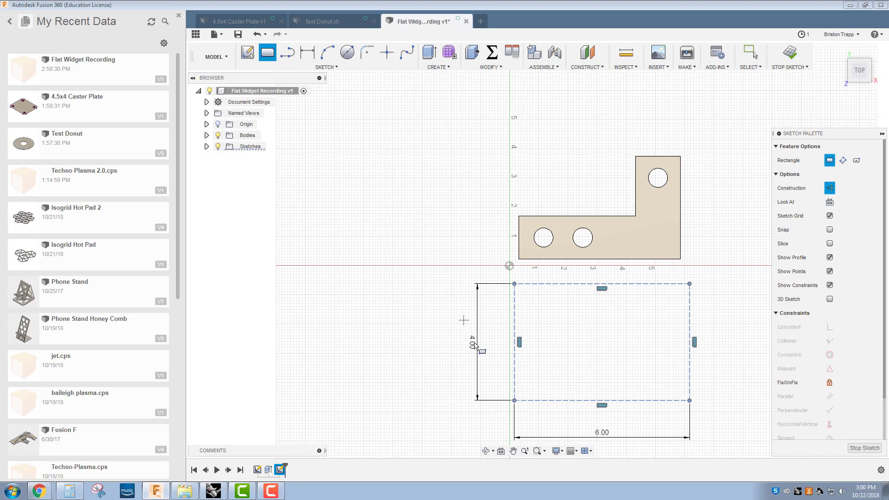
left_click(524, 388)
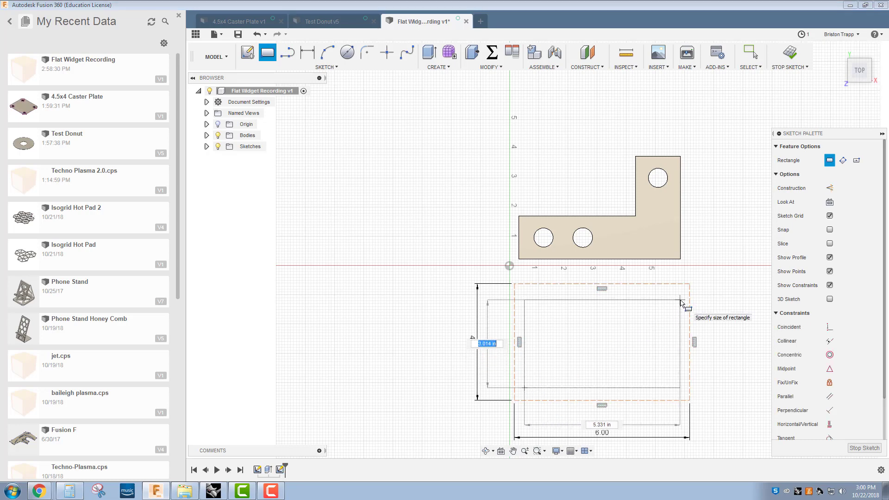
left_click(680, 295)
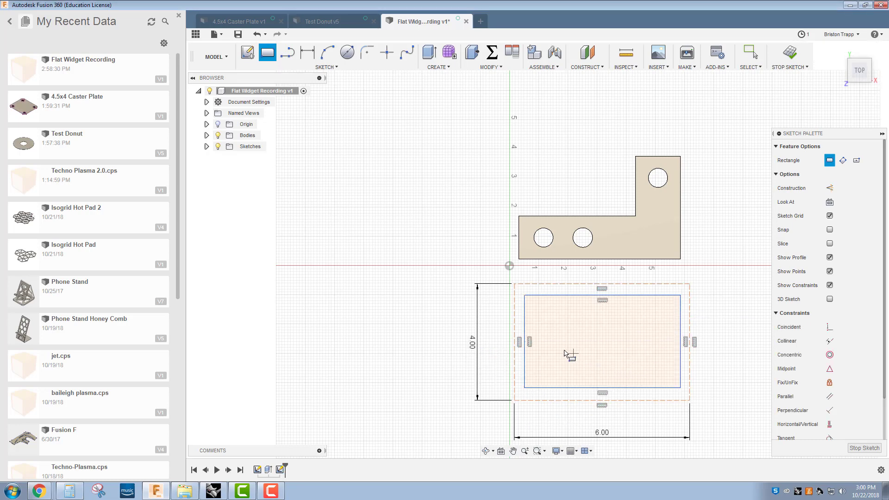
left_click(551, 329)
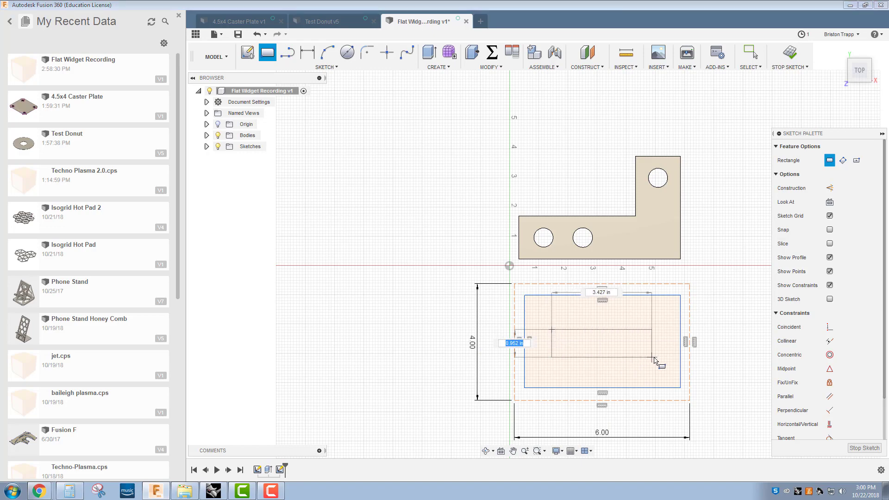
left_click(660, 358)
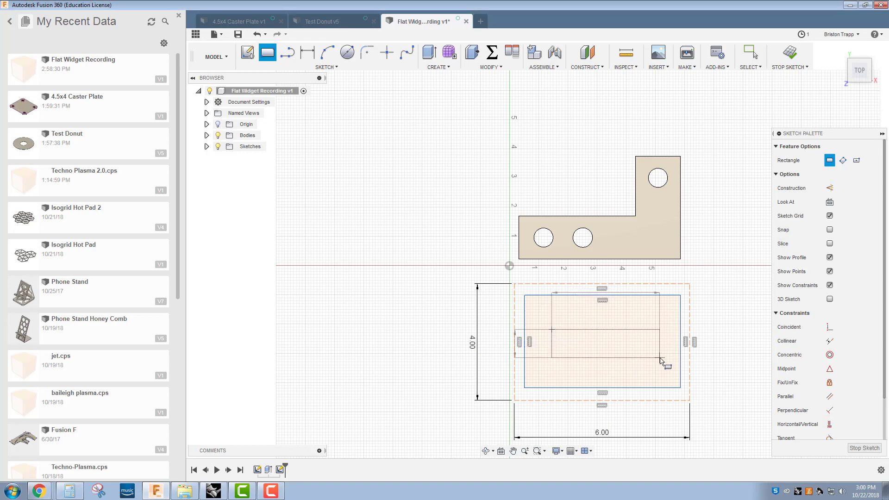
- Sketch two circles about 0.36 in in diameter, one beyond each short end of the inner rectangle at mid-height
left_click(347, 52)
scroll(589, 370, "up", 2)
scroll(588, 370, "up", 1)
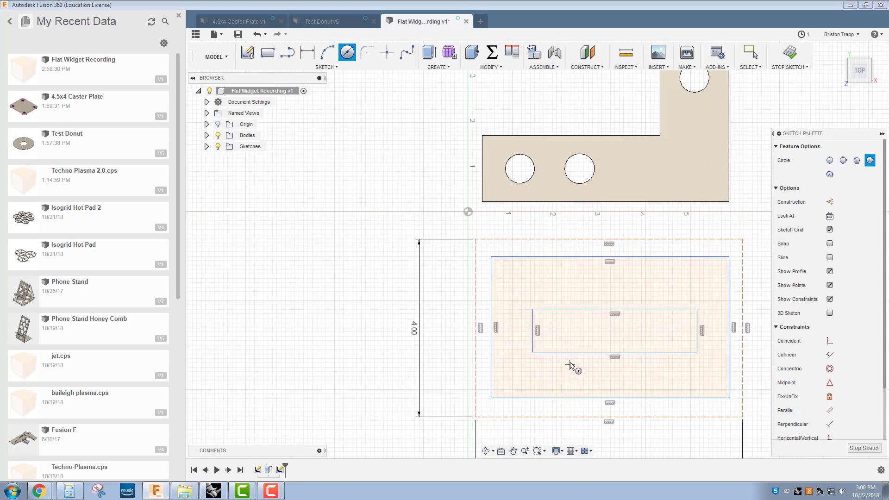
left_click(510, 330)
left_click(512, 338)
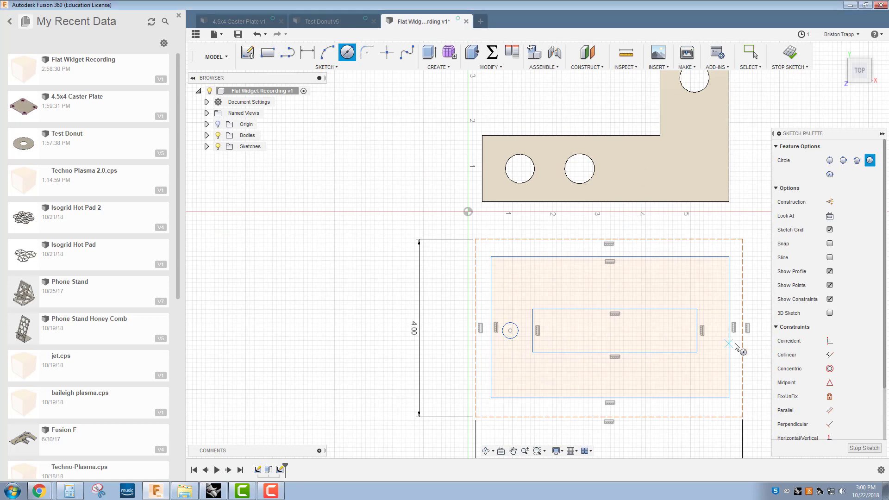
left_click(712, 330)
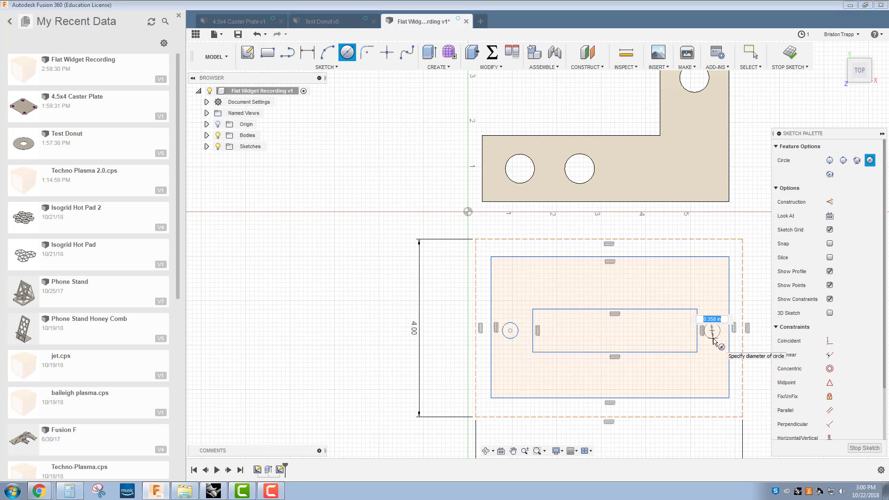
left_click(714, 338)
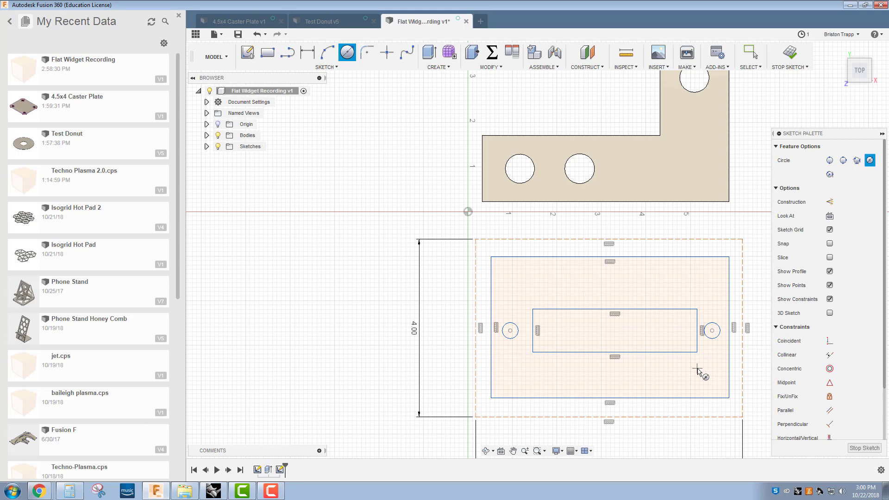
- Extrude the rectangular plate profile 0.1 in as a new body, leaving the inner rectangle and both circles open
key("e")
left_click(596, 287)
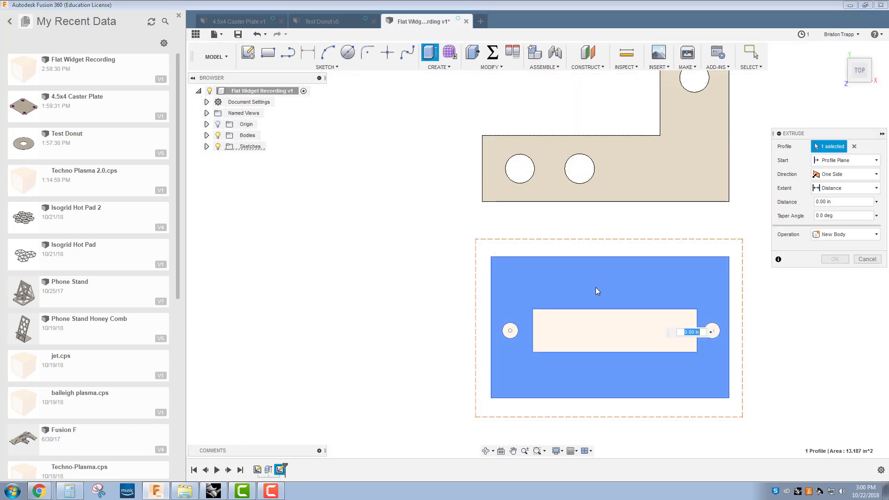
left_click(852, 74)
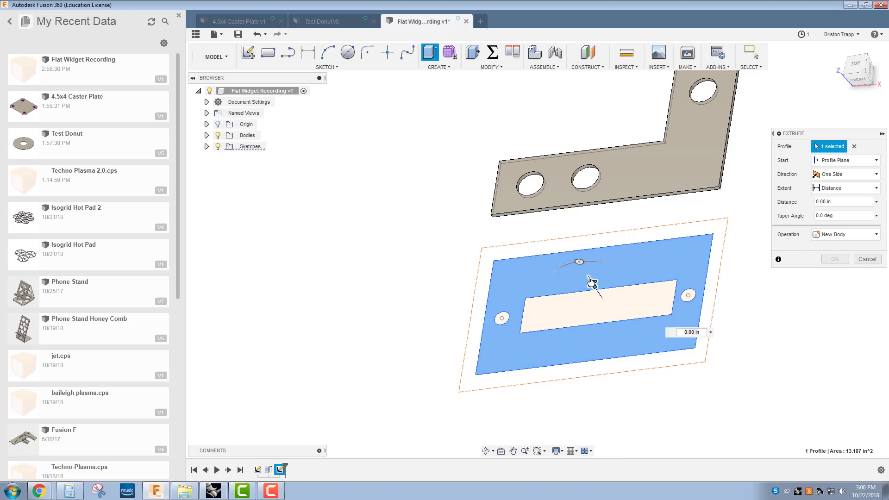
left_click_drag(591, 283, 586, 276)
key("BackSpace")
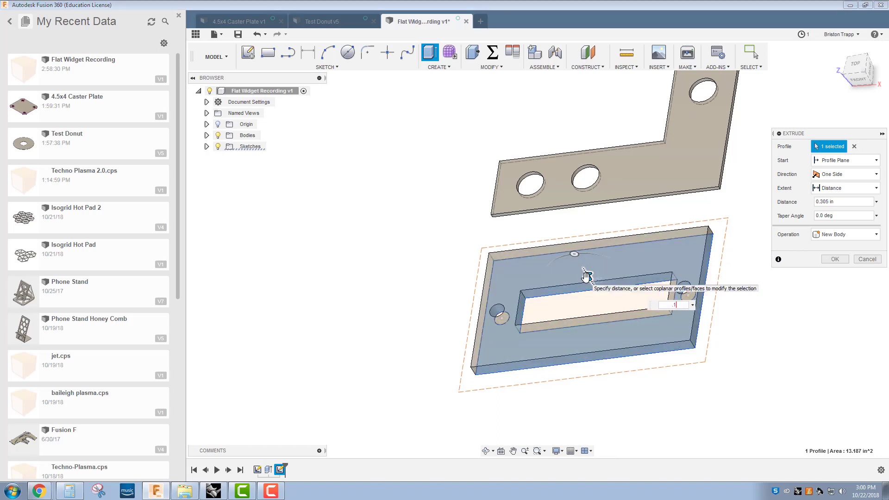
type(".1")
key("Return")
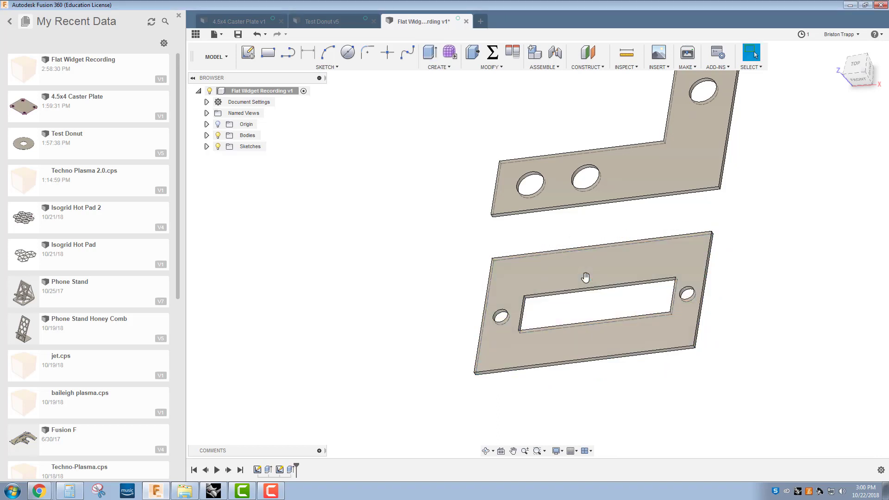
- Start a third sketch on the top plane and draw a 6 by 4 in rectangle below the slotted plate
left_click(862, 62)
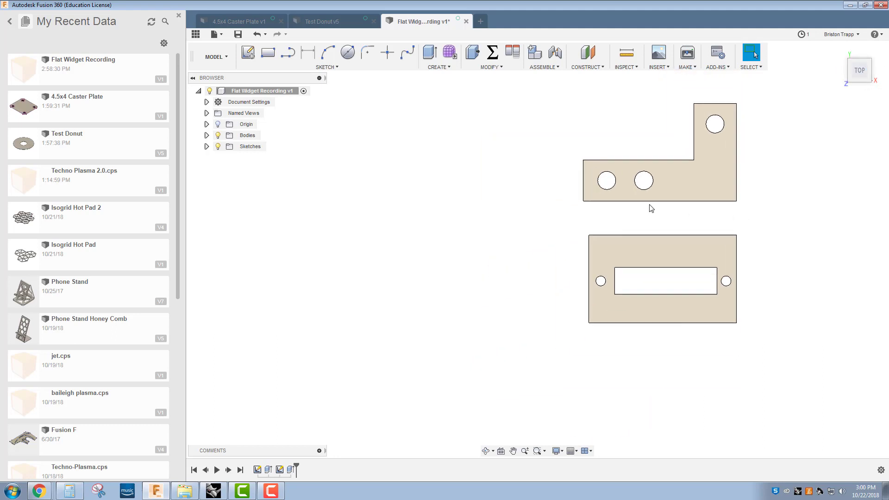
left_click(248, 54)
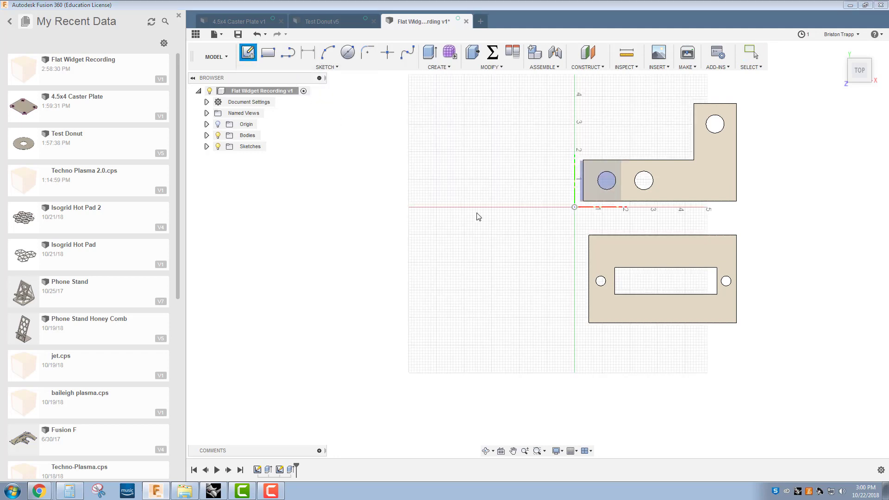
left_click(268, 53)
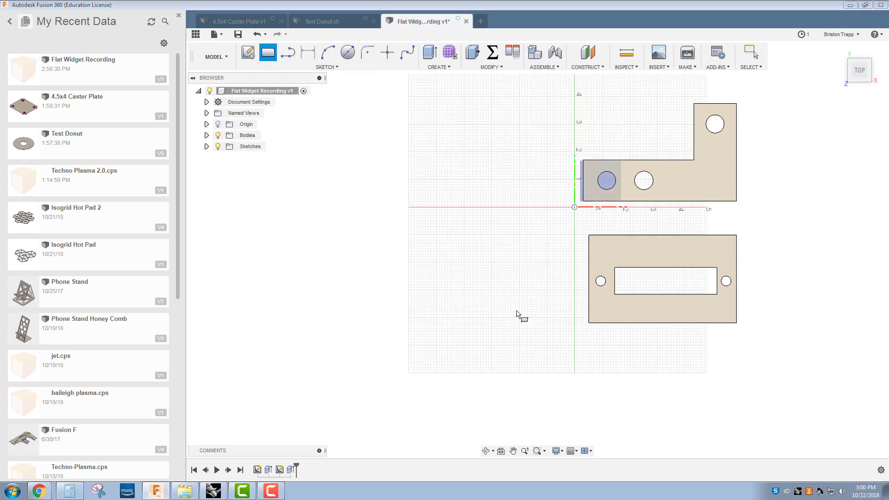
left_click(594, 343)
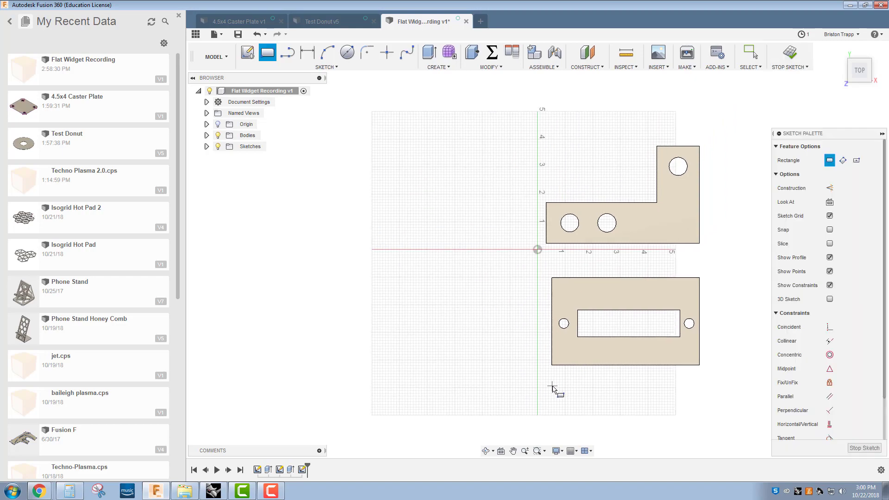
left_click(553, 389)
scroll(680, 422, "down", 3)
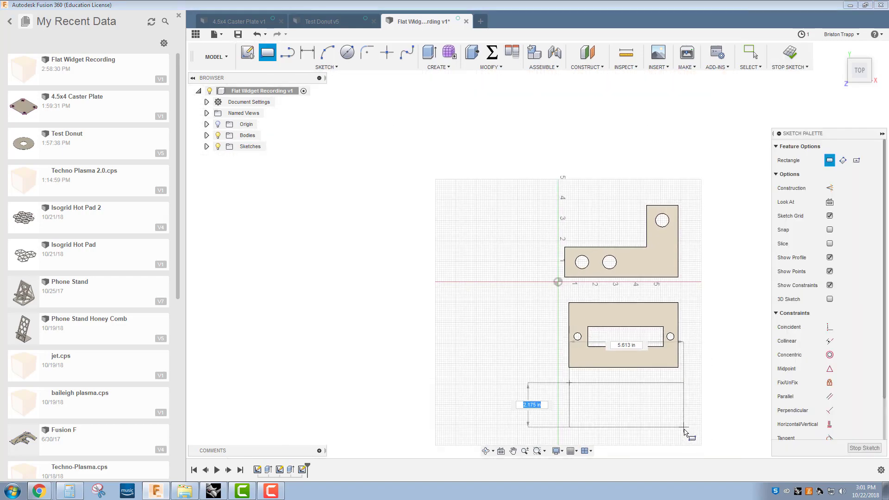
scroll(685, 433, "up", 2)
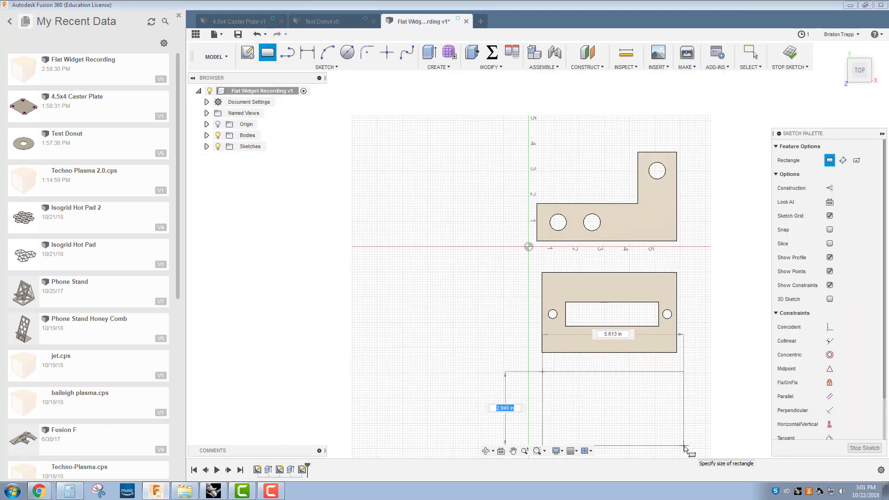
key("Tab")
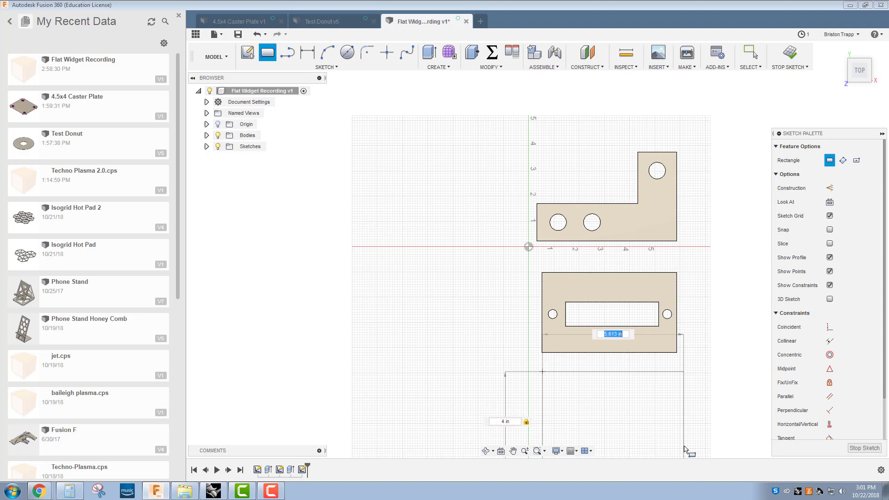
type("6")
key("Return")
key("Escape")
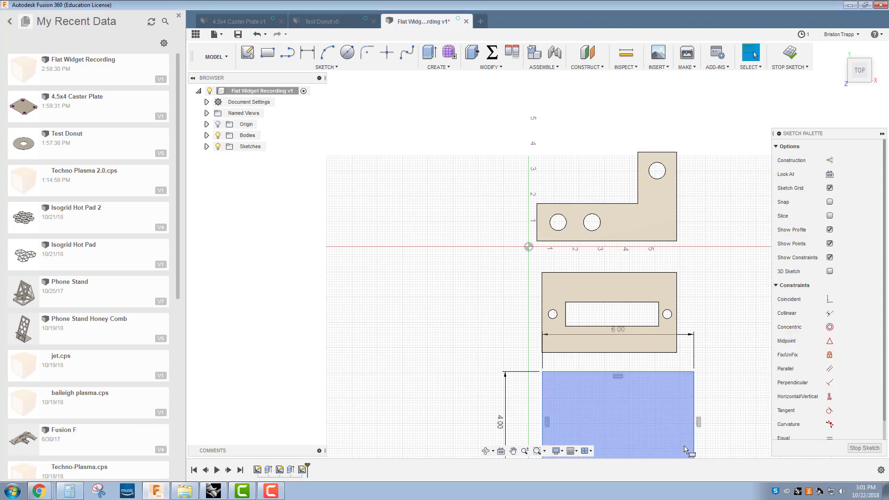
- Convert all four sides of the new 6 by 4 in rectangle below the slotted plate to construction lines
scroll(622, 319, "down", 2)
scroll(653, 403, "up", 4)
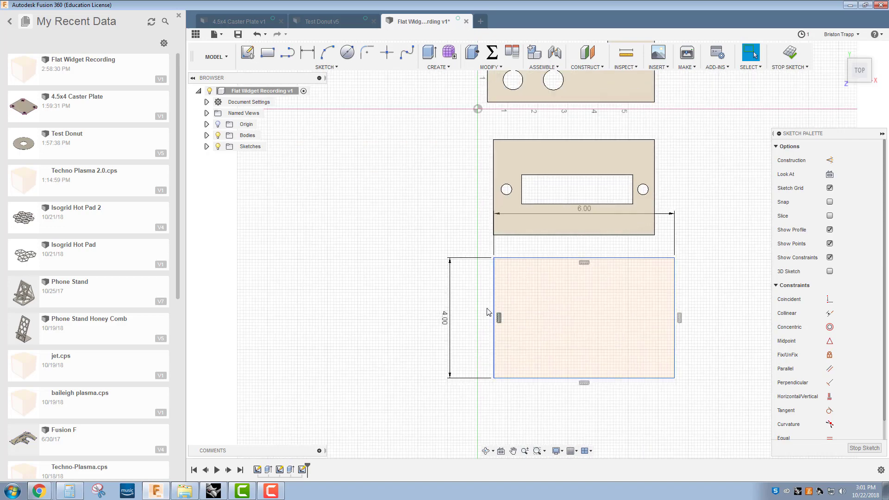
left_click_drag(479, 250, 697, 397)
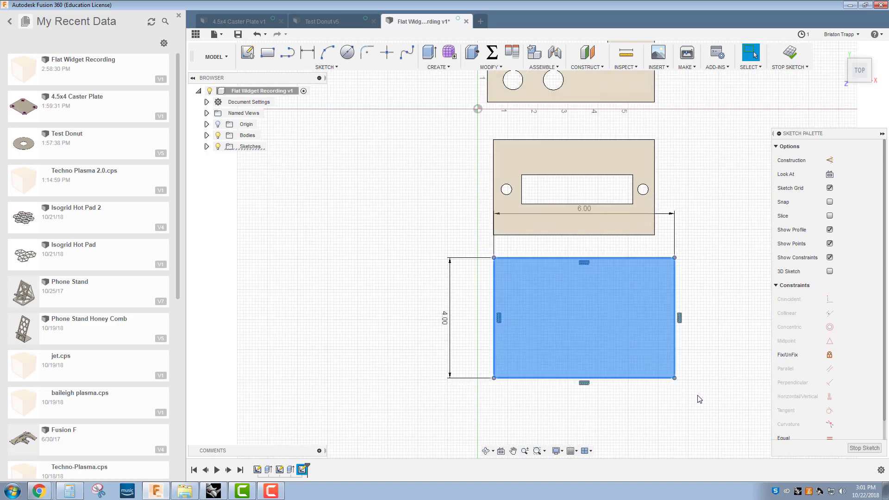
key("x")
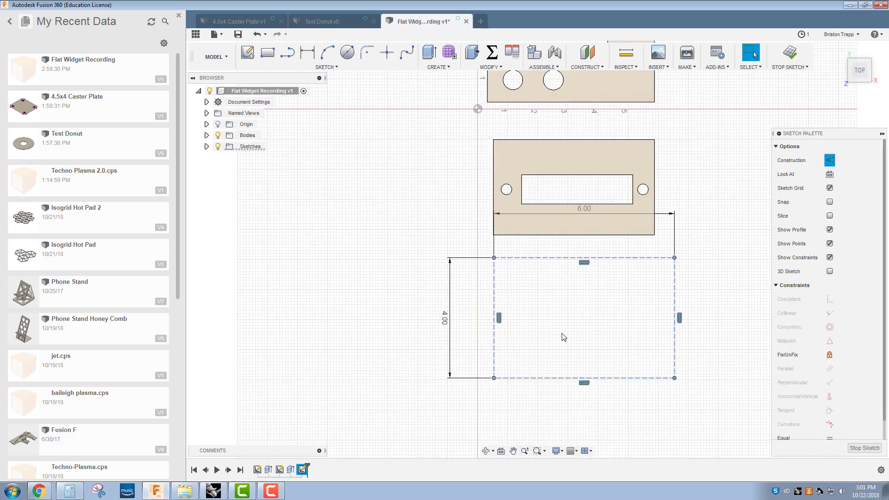
- Sketch a solid-line rectangle slightly inside the construction boundary below the slotted plate, leaving a narrow margin on every side
left_click(267, 53)
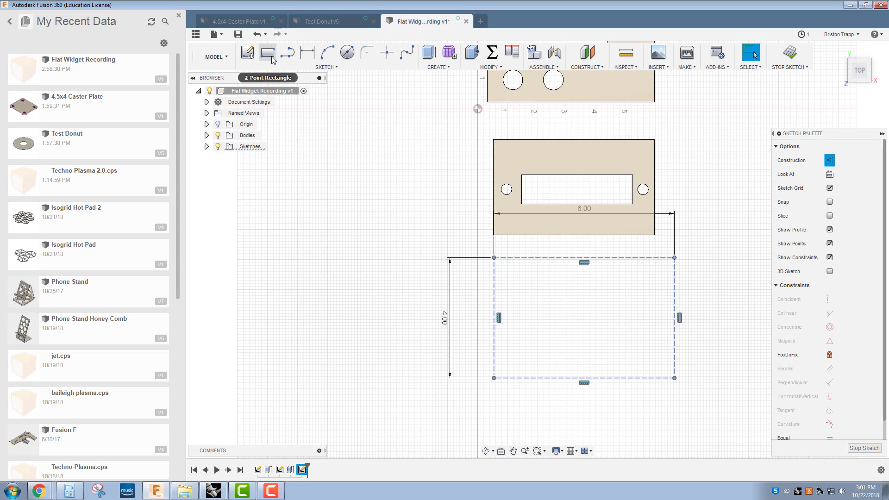
left_click(507, 271)
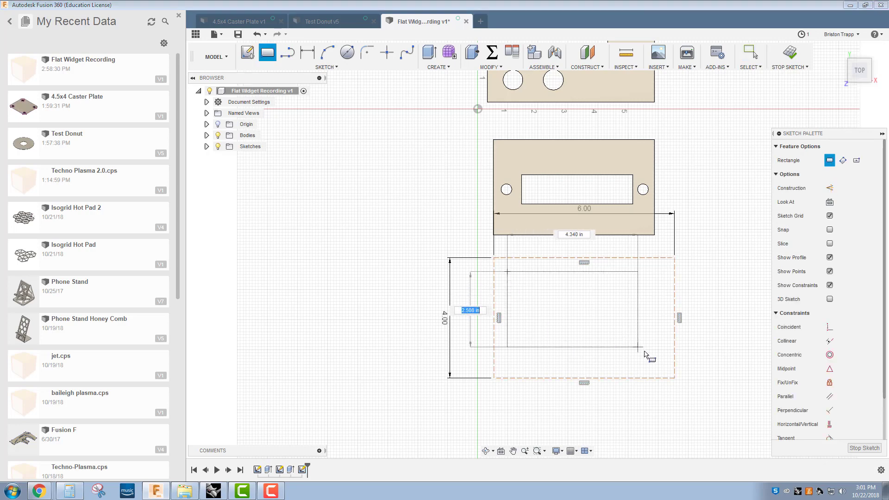
left_click(666, 370)
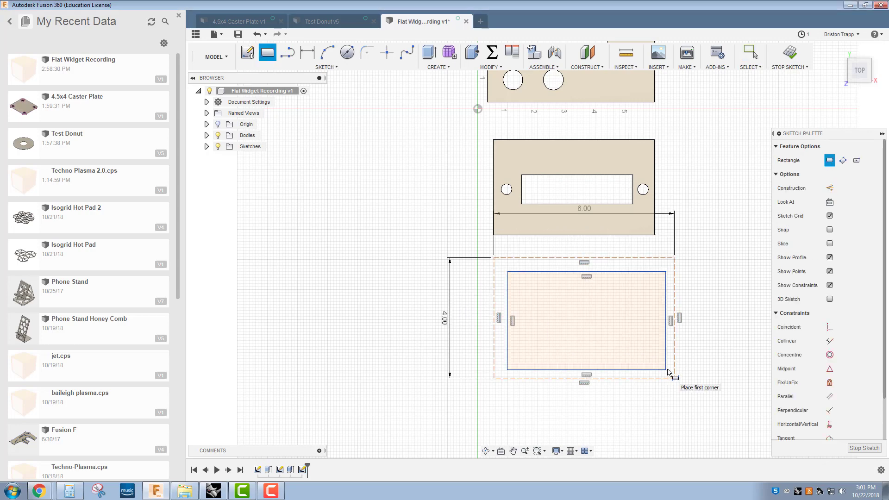
- Sketch four circles inside the inner rectangle: two side by side near its lower edge and two stepping up toward its upper-right corner
left_click(347, 52)
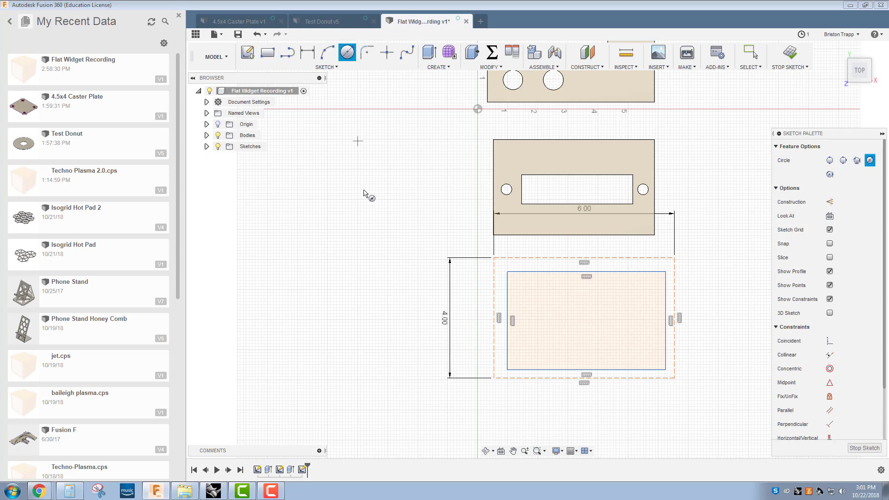
left_click(535, 350)
left_click(545, 357)
left_click(573, 350)
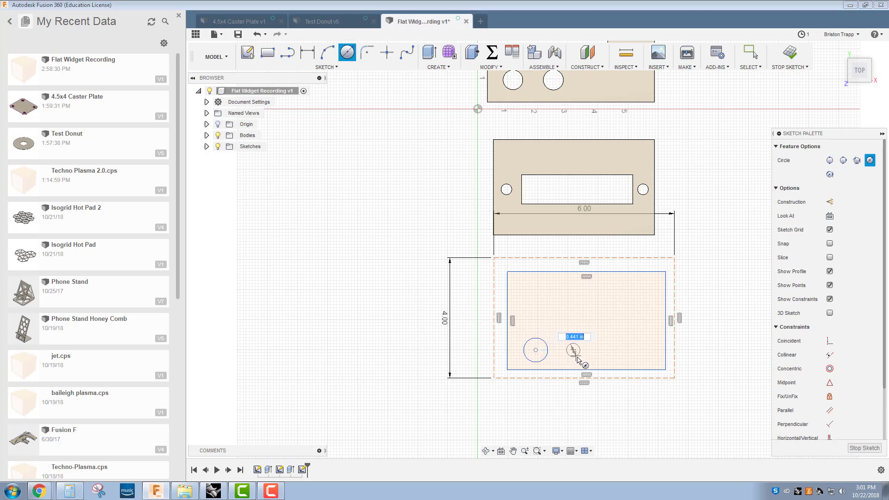
left_click(581, 359)
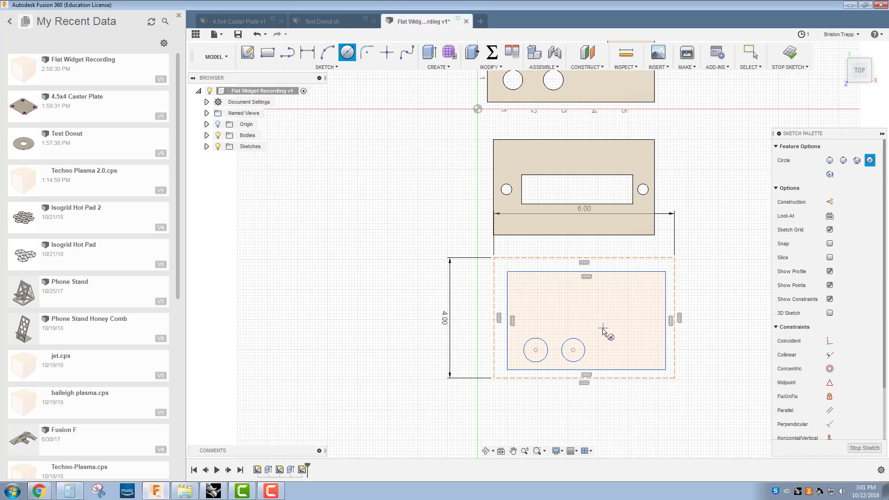
left_click(599, 329)
left_click(608, 340)
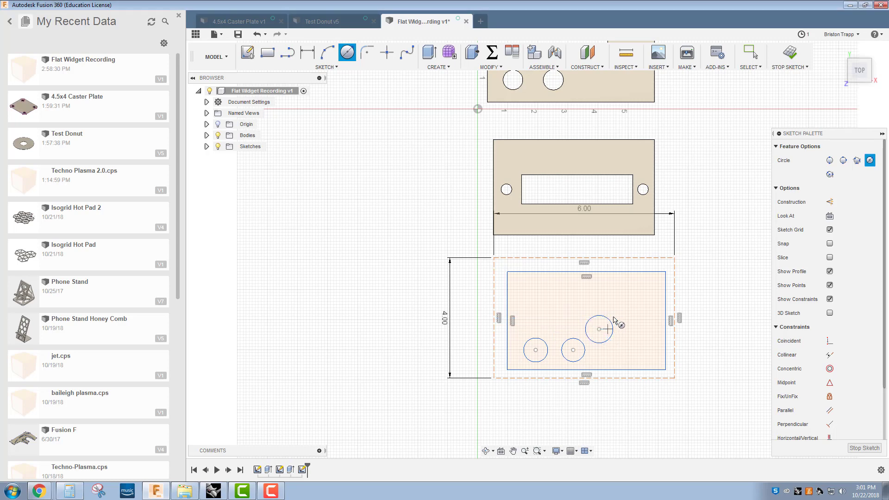
left_click(633, 302)
left_click(640, 310)
- Extrude the four-hole plate profile 0.1 in as a new body, leaving the circles open
left_click(637, 347)
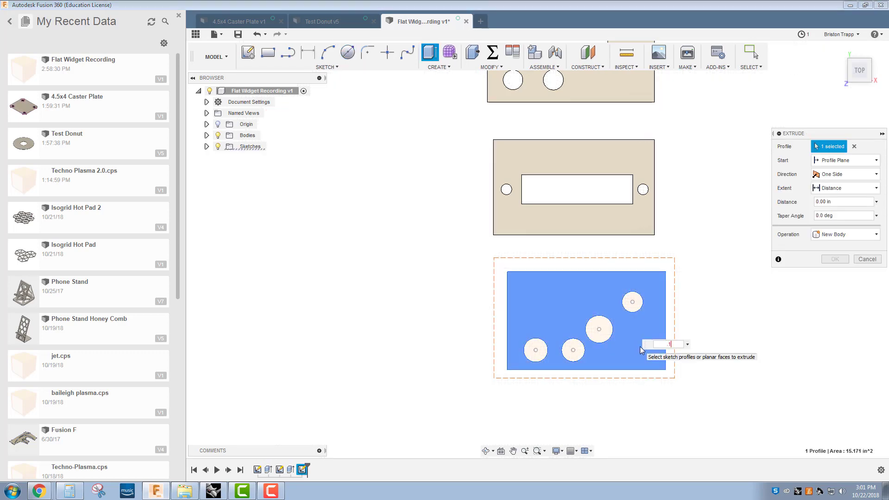
type(".1")
key("Return")
scroll(585, 331, "down", 3)
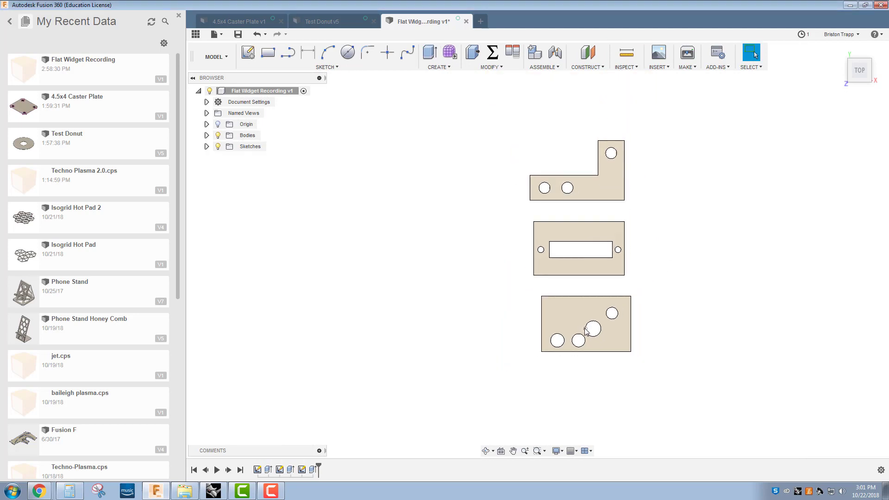
- Start a fourth sketch on the top plane and draw a 6 by 4 in rectangle to the right of the L-shaped plate
left_click(247, 52)
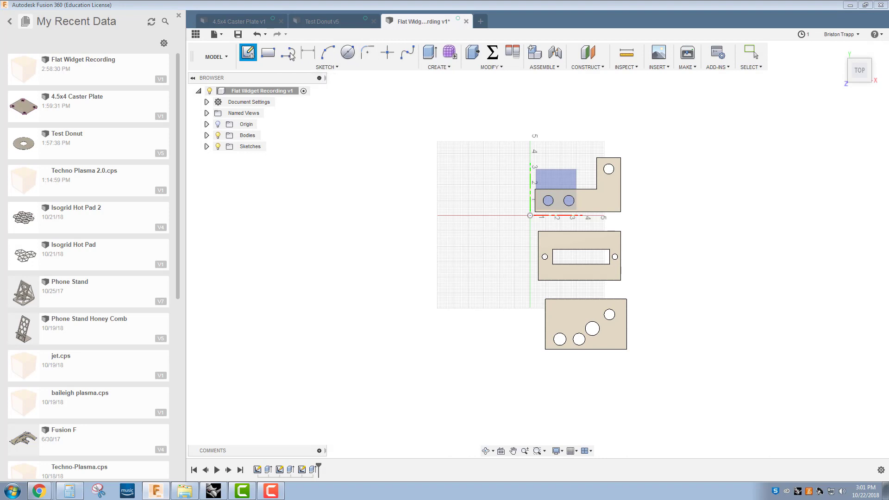
left_click(268, 54)
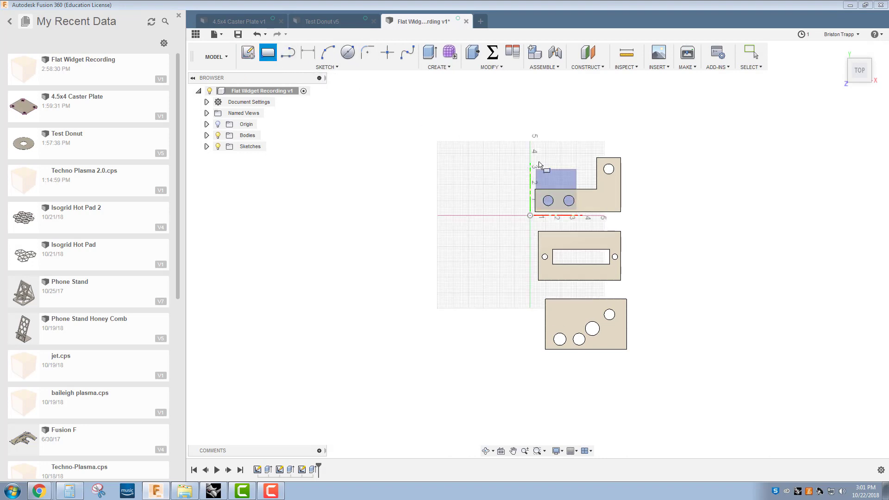
left_click(649, 194)
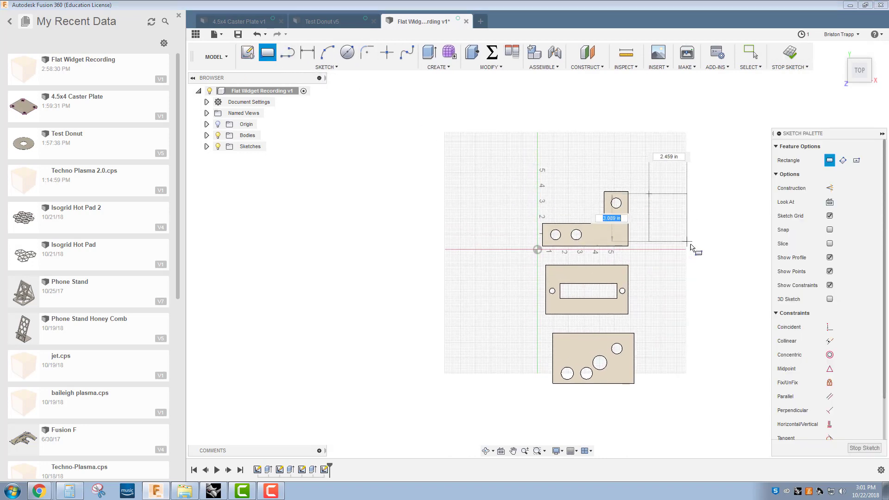
type("4")
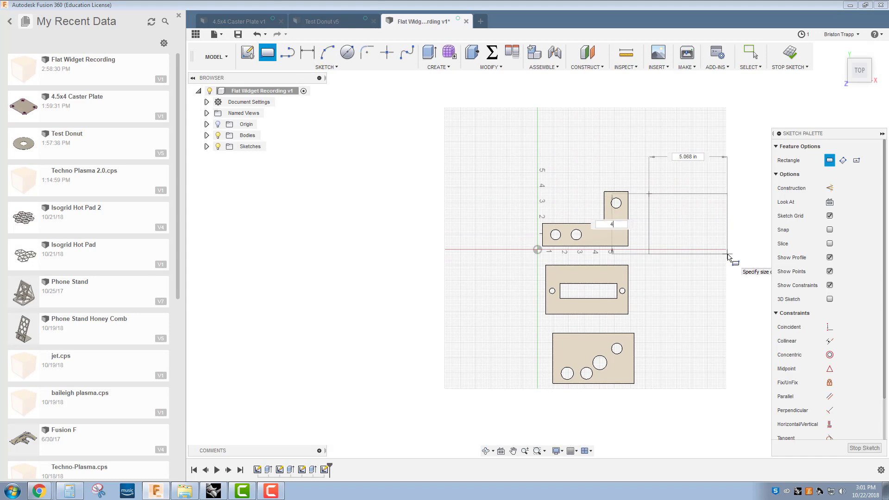
key("Tab")
type("6")
key("Return")
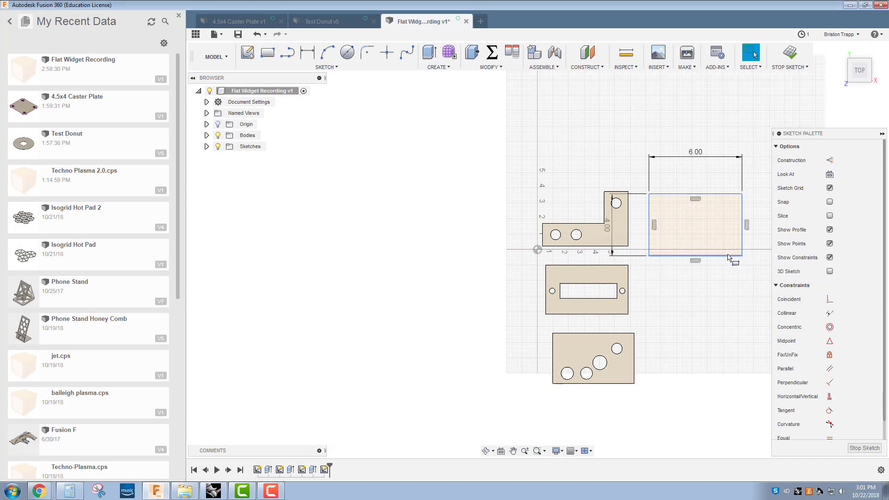
- Convert all four sides of the rectangle beside the L-shaped plate to construction lines and hide the recent data list
left_click_drag(641, 185, 751, 267)
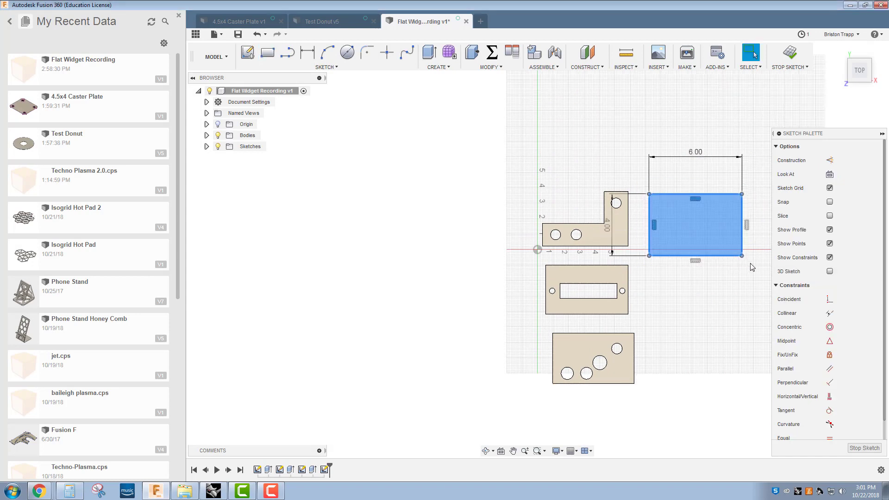
key("x")
scroll(729, 222, "up", 5)
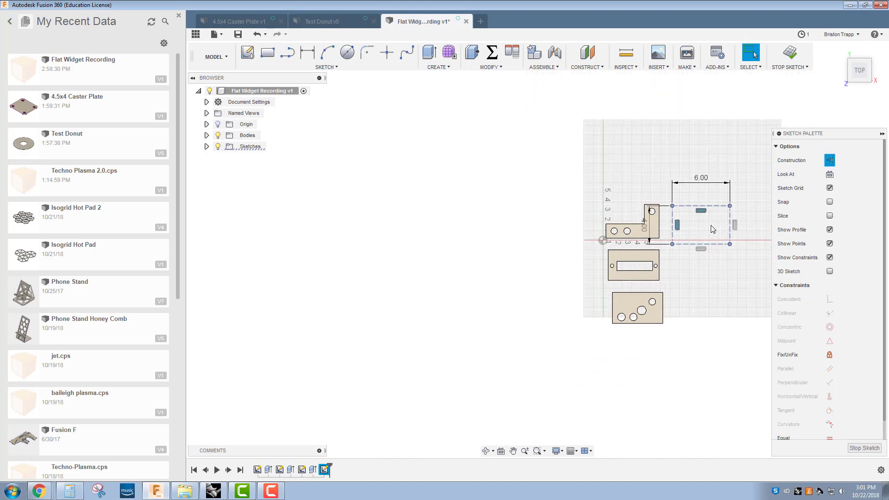
left_click(178, 16)
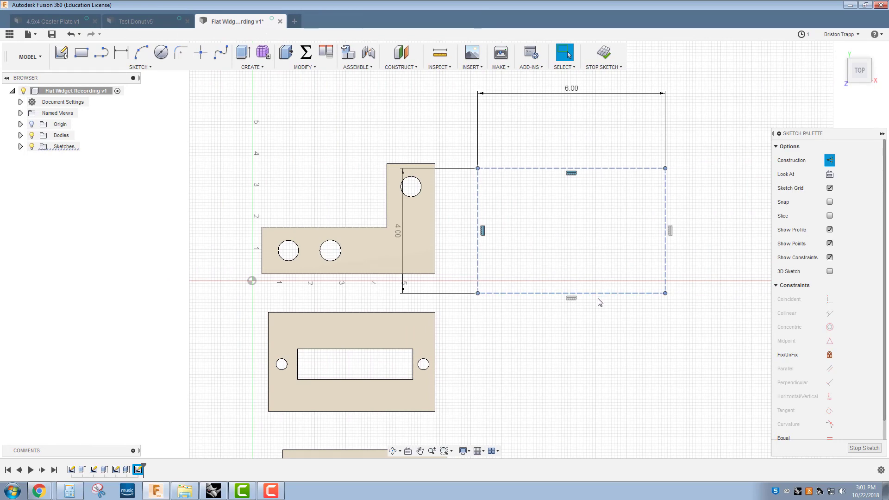
- Sketch a nearly square solid-line rectangle inside the construction boundary beside the L-shaped plate
left_click(81, 53)
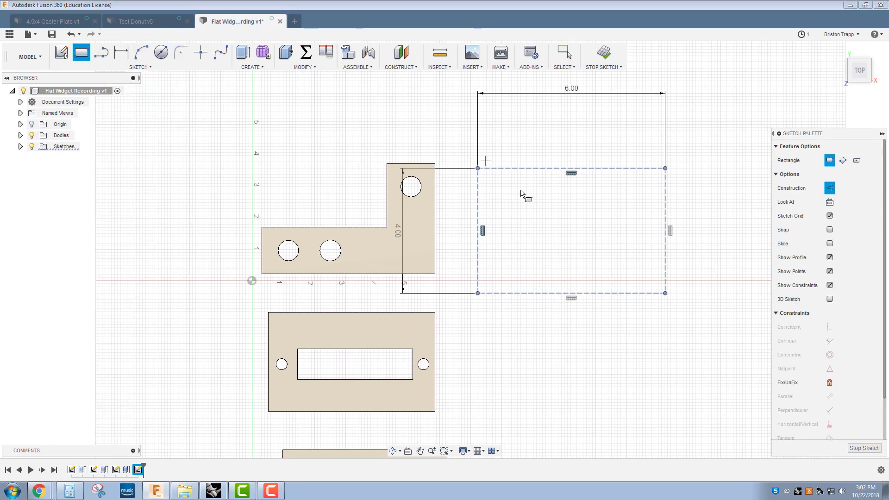
left_click(527, 183)
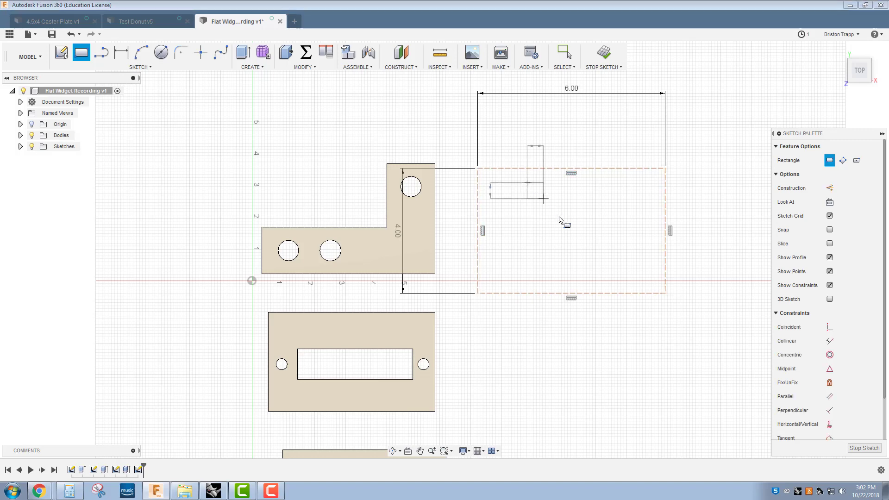
left_click(632, 285)
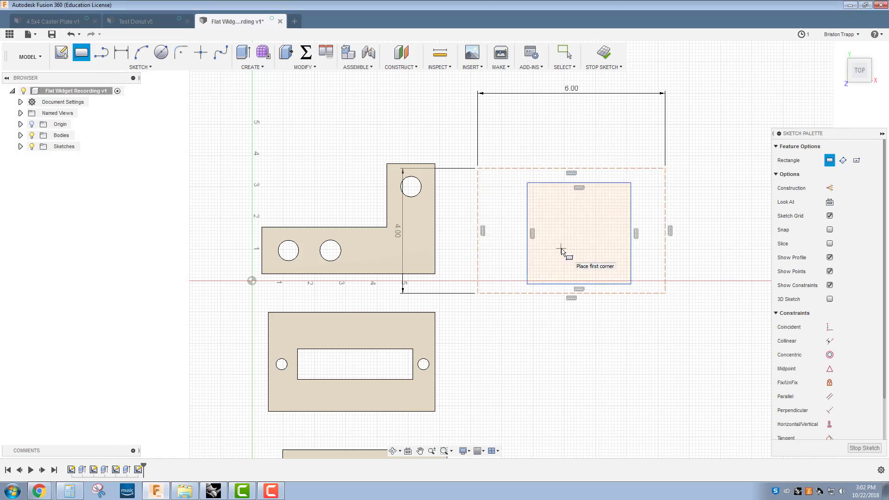
- Sketch a circle at the center of the nearly square profile
left_click(161, 52)
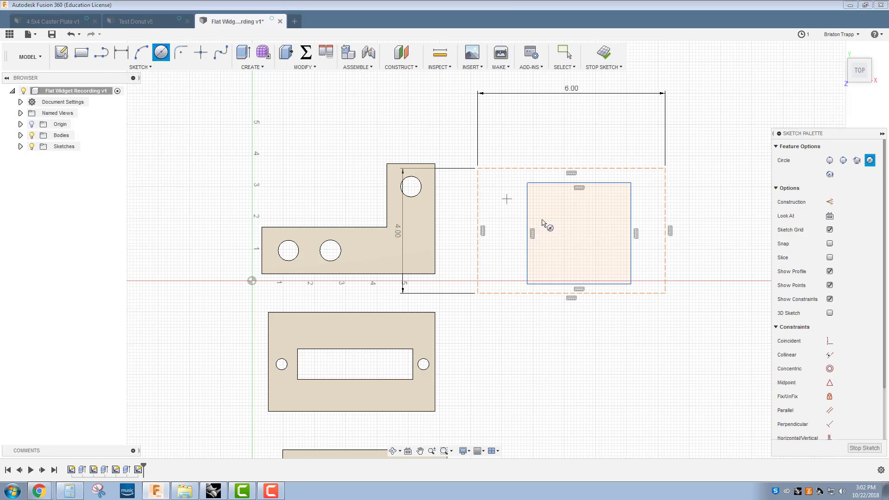
left_click(579, 236)
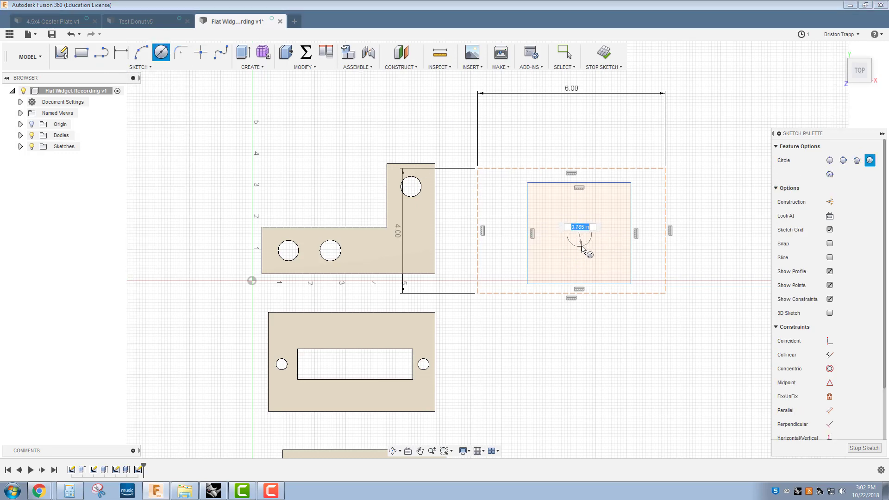
left_click(582, 250)
scroll(595, 262, "up", 3)
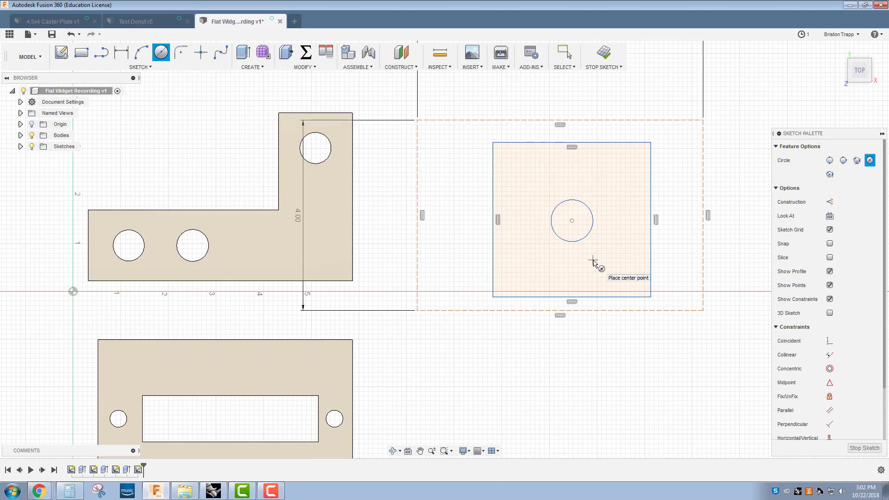
- Sketch four smaller circles around the central one, directly above, right of, below and left of it
left_click(569, 159)
left_click(579, 172)
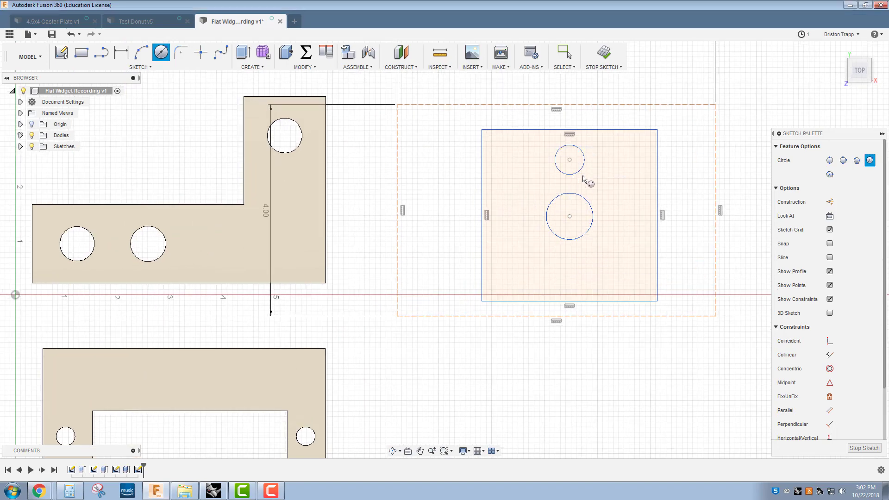
left_click(632, 216)
left_click(637, 226)
left_click(570, 273)
left_click(574, 284)
left_click(519, 216)
left_click(523, 230)
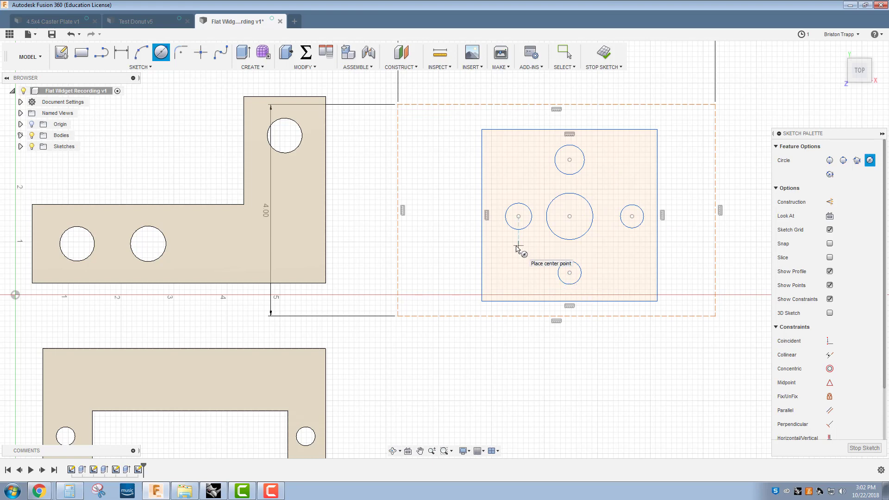
- Sketch a small circle about 0.3 in in diameter near each of the square profile's four corners
left_click(499, 147)
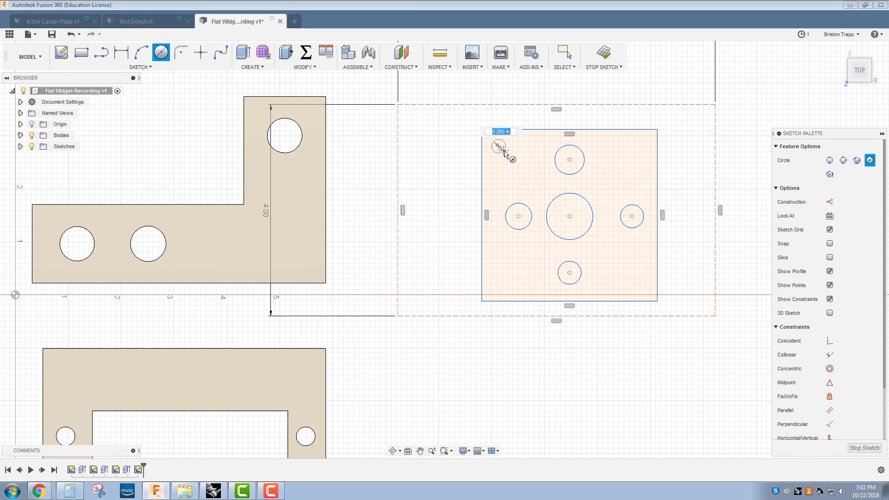
left_click(505, 150)
left_click(639, 146)
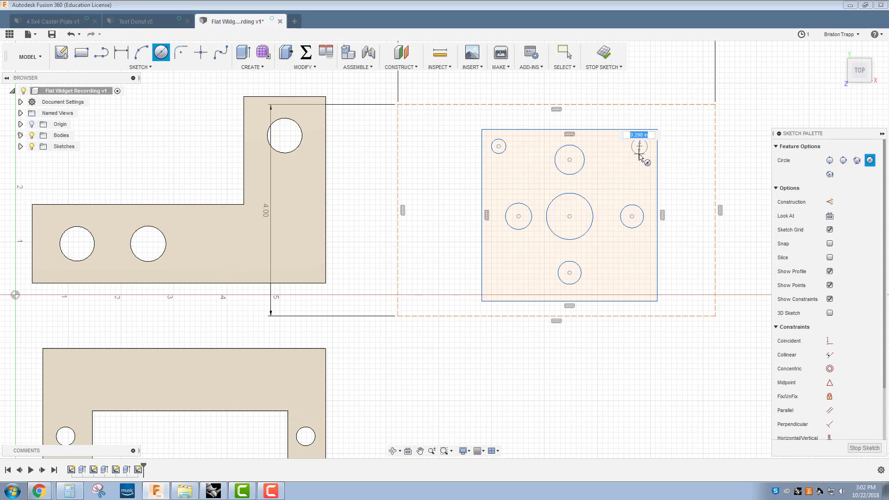
left_click(644, 153)
left_click(634, 281)
left_click(639, 288)
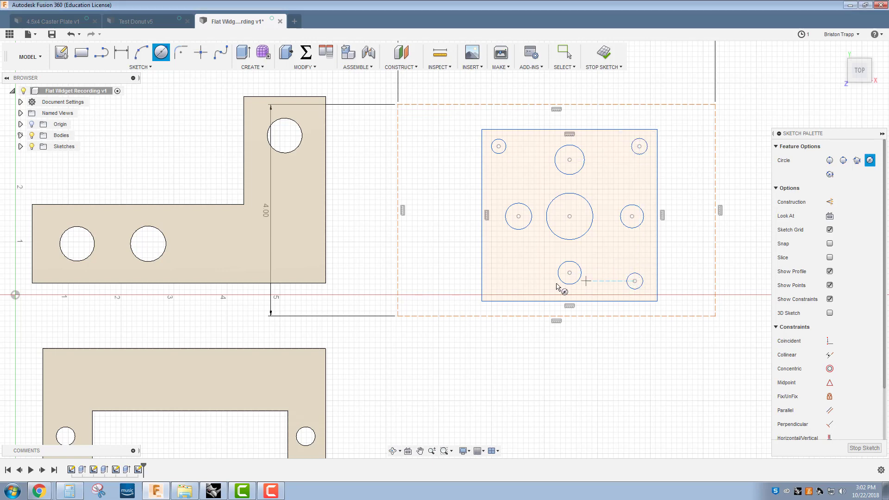
left_click(499, 287)
left_click(506, 291)
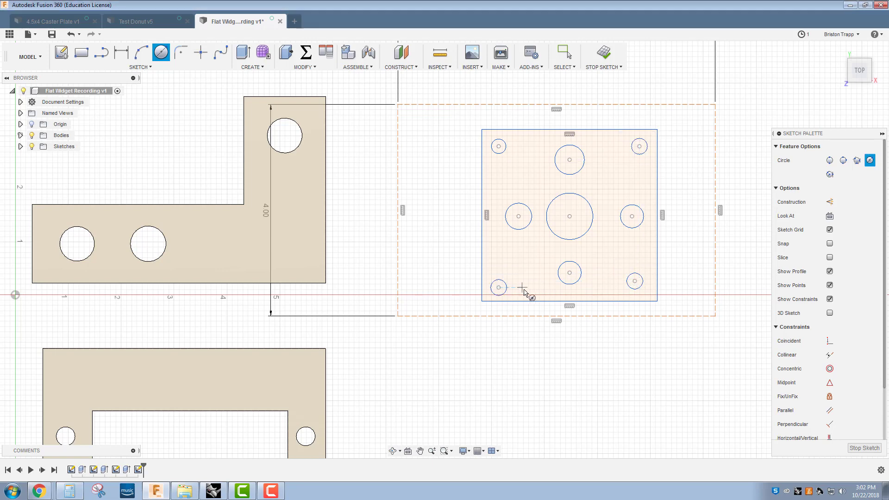
- Extrude the square plate profile as a new body, leaving all nine circles open
key("e")
left_click(532, 262)
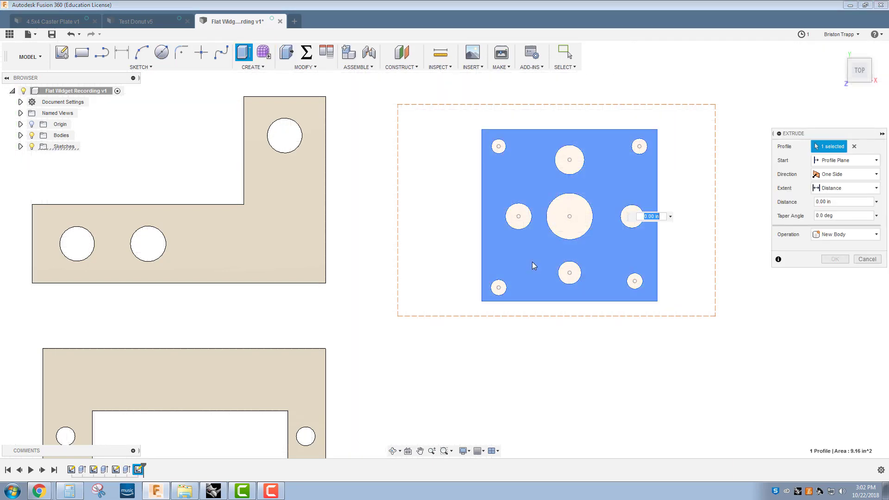
key("Return")
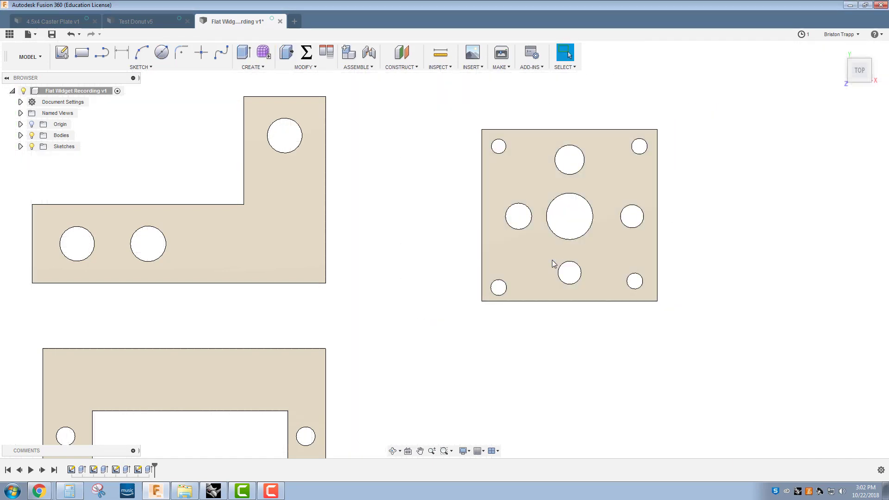
- Start a fifth sketch on the top plane
scroll(458, 231, "down", 2)
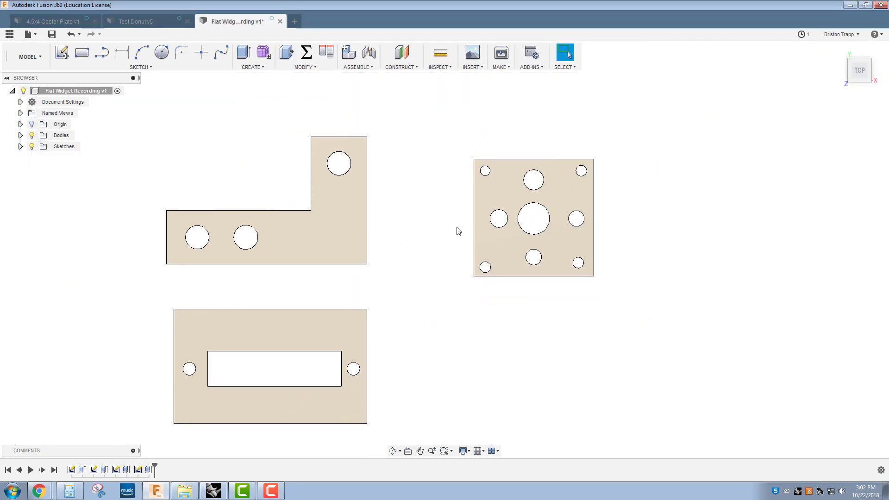
scroll(454, 232, "up", 3)
scroll(456, 232, "down", 6)
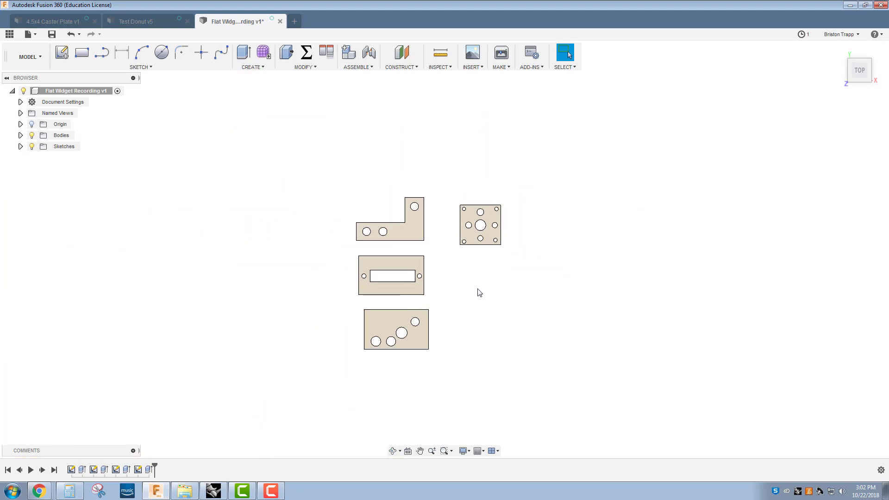
scroll(479, 292, "up", 3)
left_click(63, 53)
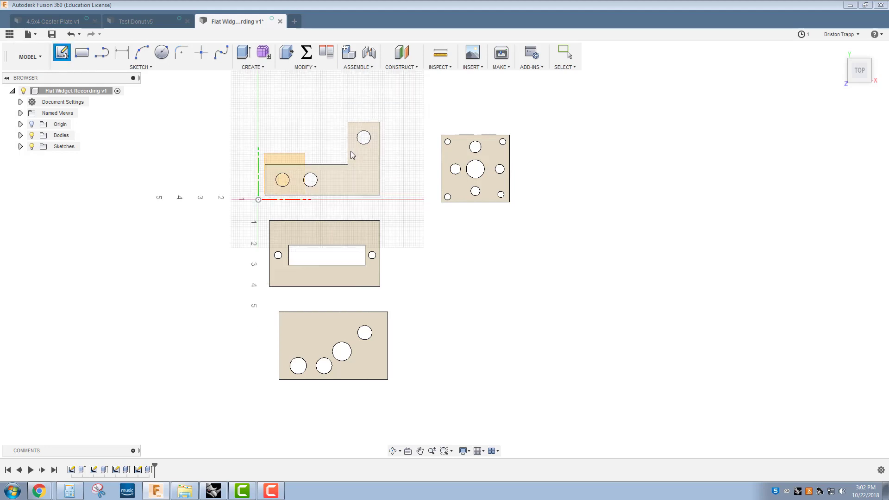
left_click(284, 158)
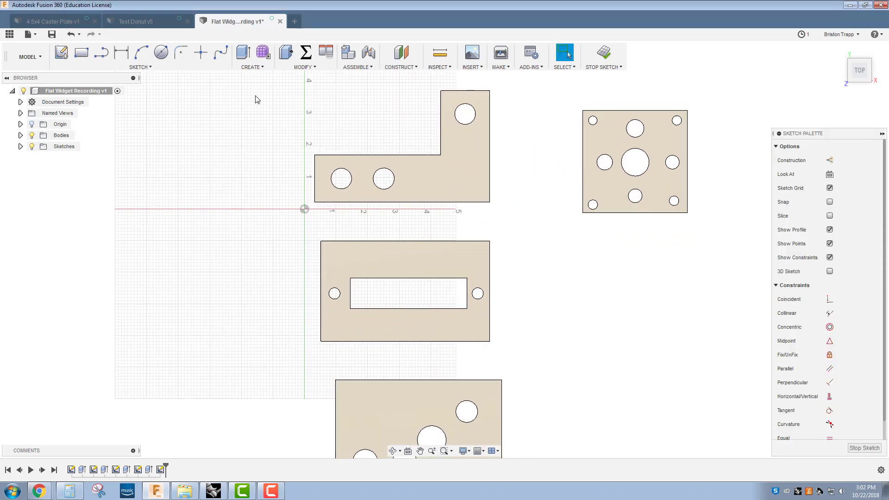
left_click(161, 54)
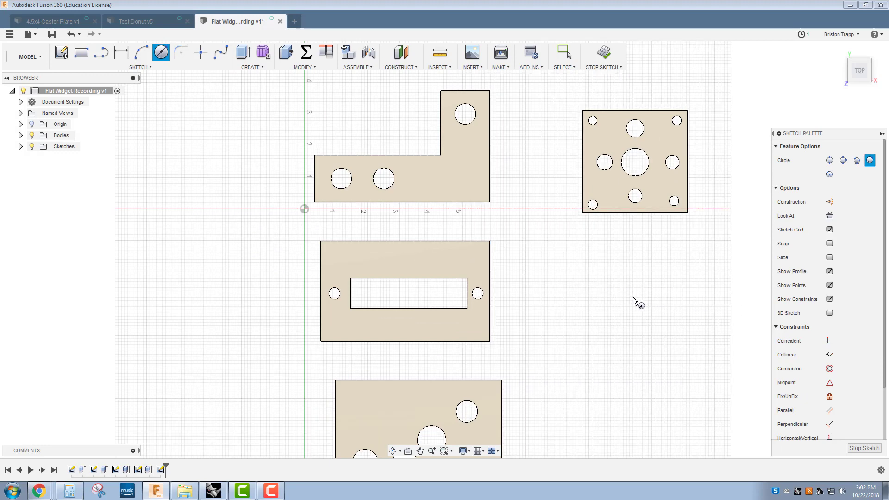
left_click(635, 299)
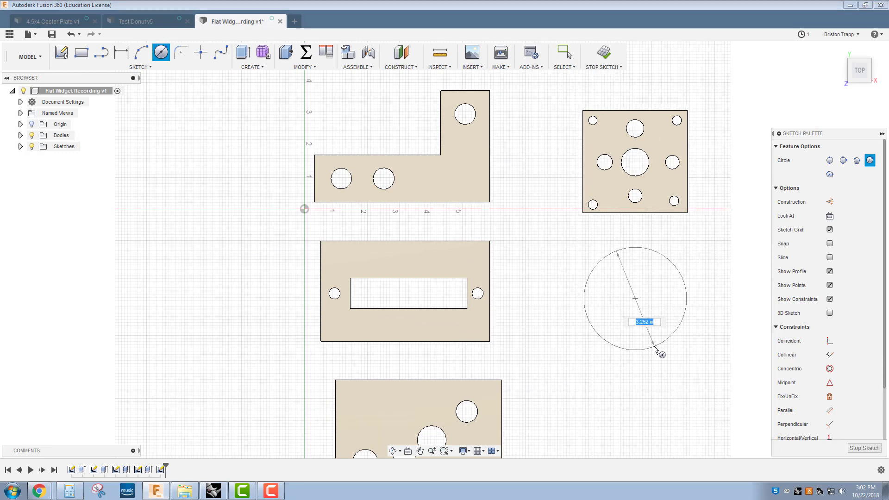
key("Escape")
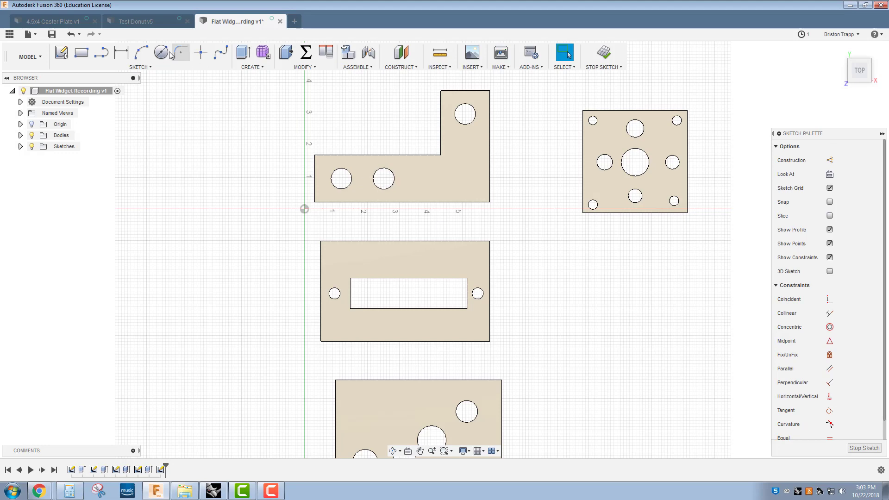
- Sketch a rectangle 6 in wide and 4 in high directly below the square plate
key("r")
left_click(575, 339)
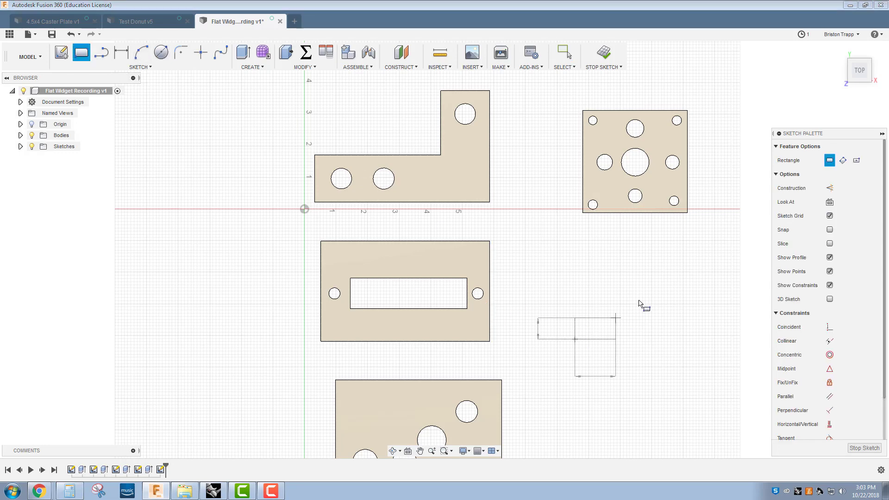
type("4")
key("Tab")
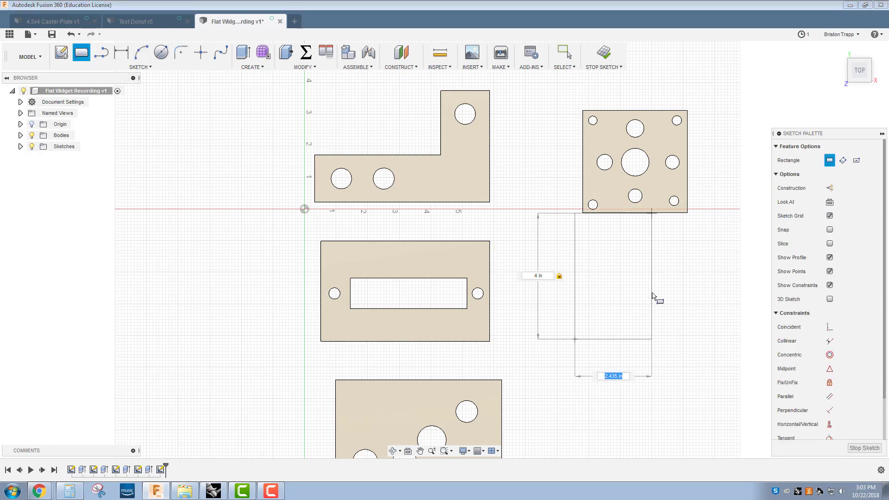
type("6")
key("Tab")
key("Return")
key("Escape")
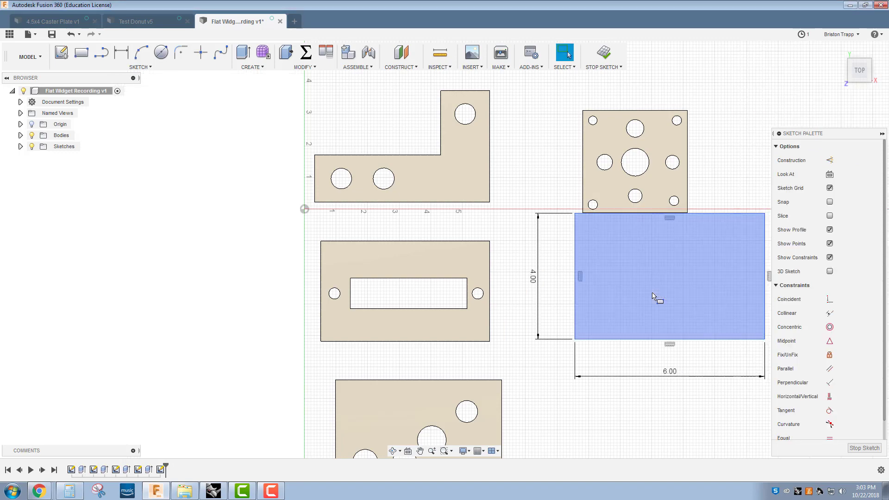
- Move the 6 by 4 in rectangle slightly down, clear of the square plate, and convert all its sides to construction lines
scroll(618, 285, "down", 2)
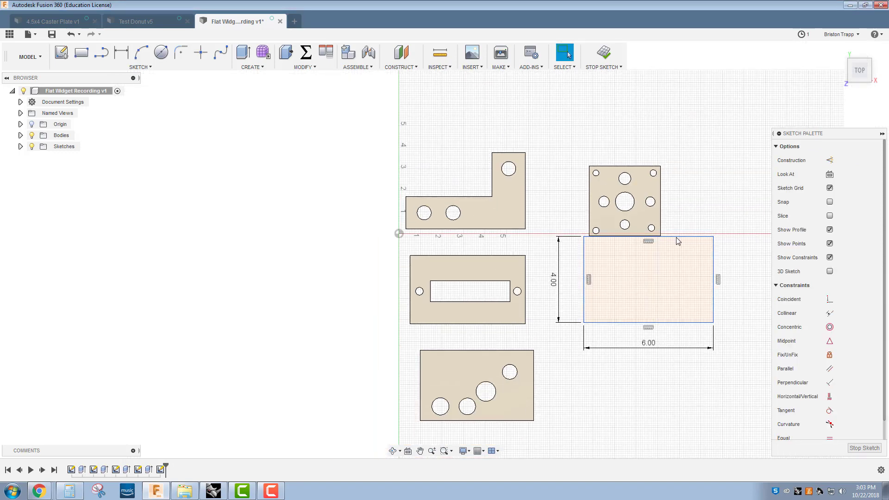
left_click(675, 253)
key("x")
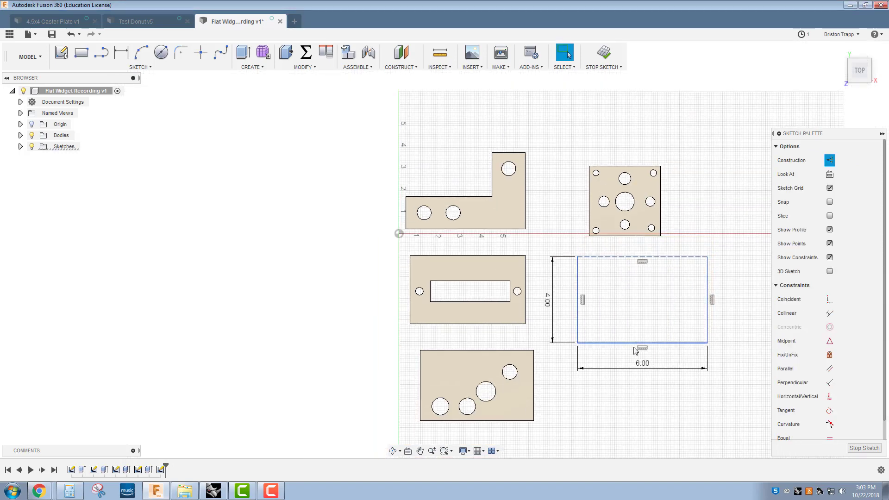
left_click_drag(572, 246, 738, 369)
key("x")
scroll(734, 333, "down", 1)
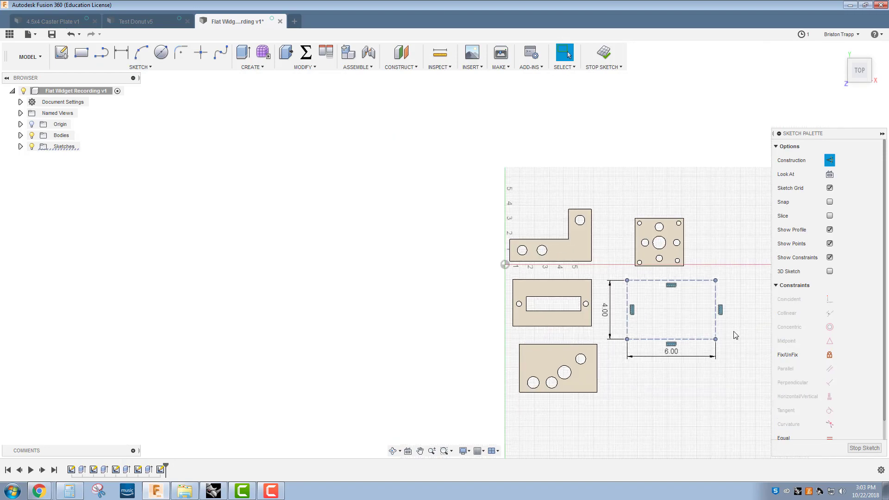
- Sketch a circle about 2.8 in in diameter near the construction boundary's center, with a smaller concentric circle inside it
scroll(733, 295, "up", 2)
scroll(733, 295, "up", 2)
key("c")
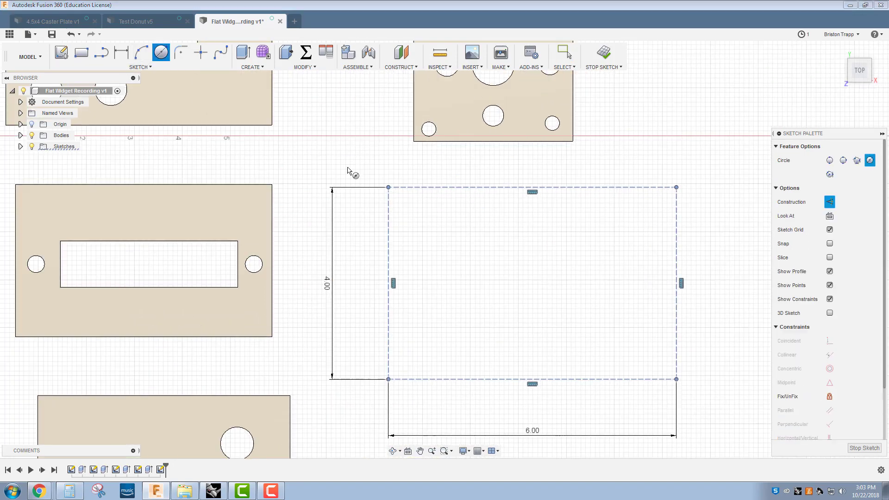
left_click(529, 288)
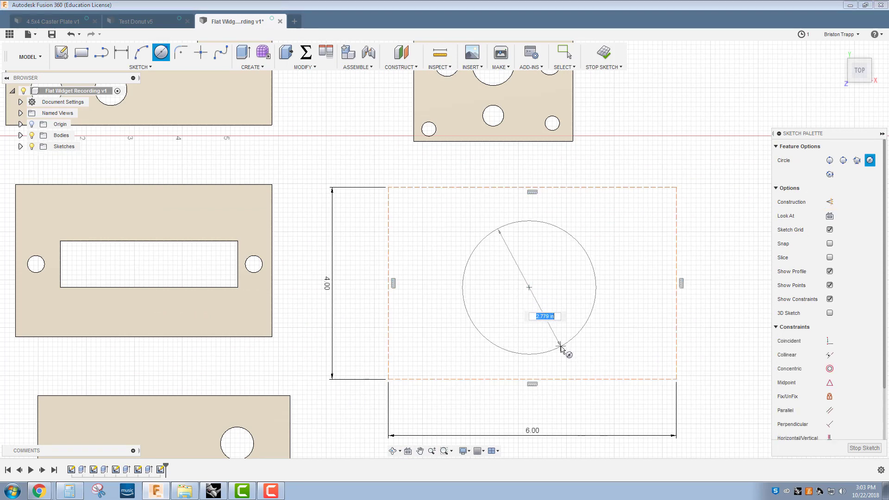
left_click(562, 347)
left_click(529, 288)
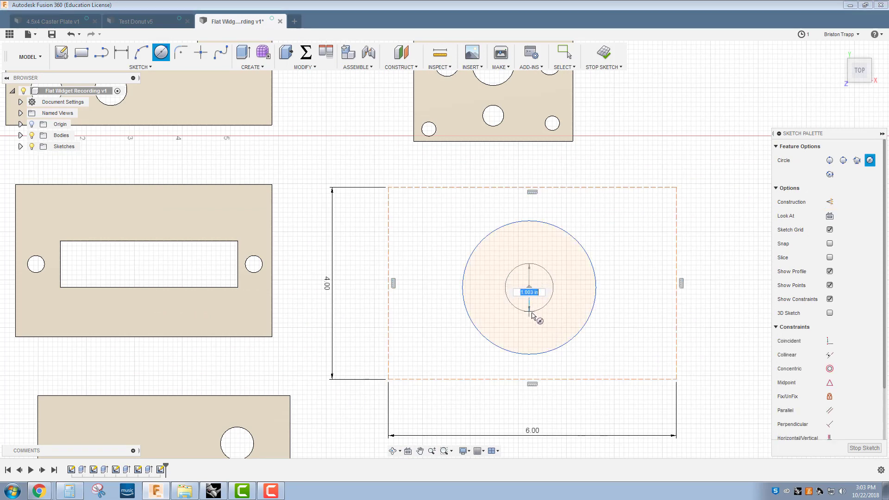
left_click(537, 312)
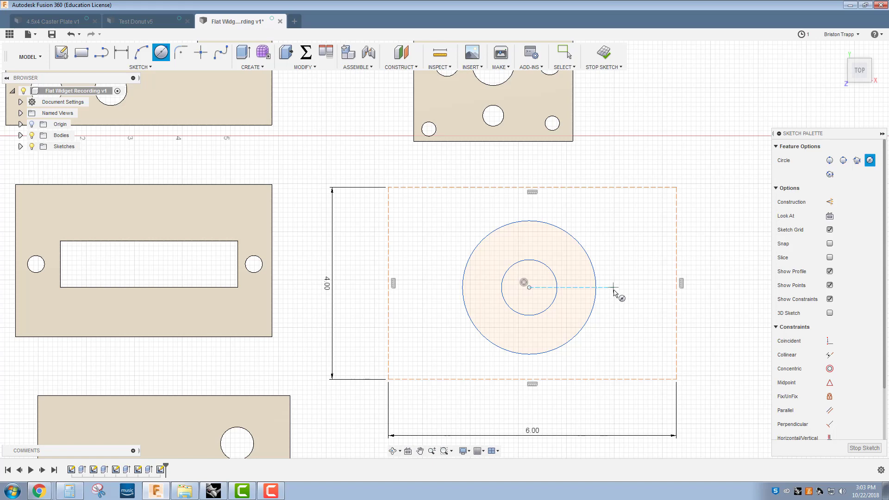
- Sketch a pair of concentric circles on each side of the central pair, level with its center, the left outer one about 1.6 in
left_click(638, 288)
left_click(639, 306)
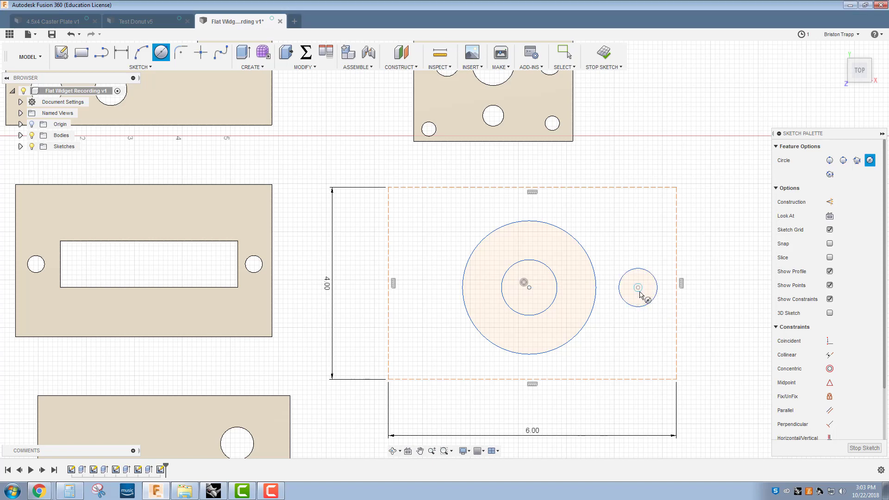
left_click(638, 288)
left_click(647, 326)
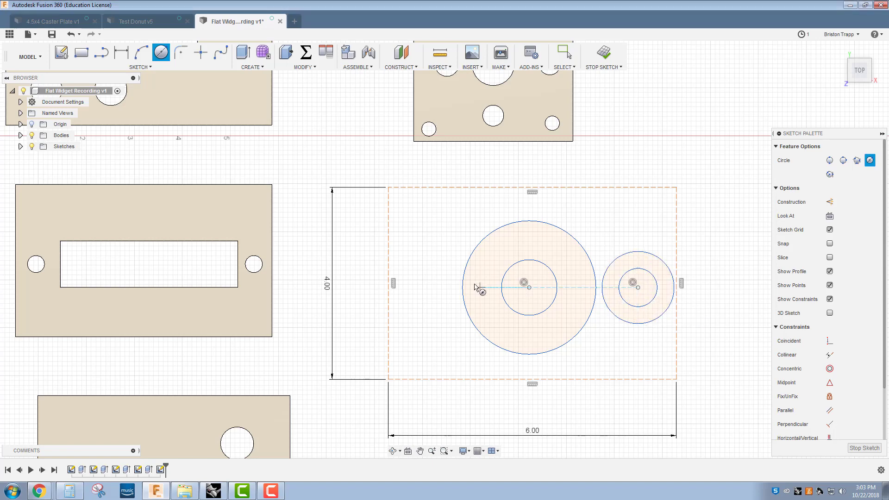
left_click(422, 287)
left_click(433, 310)
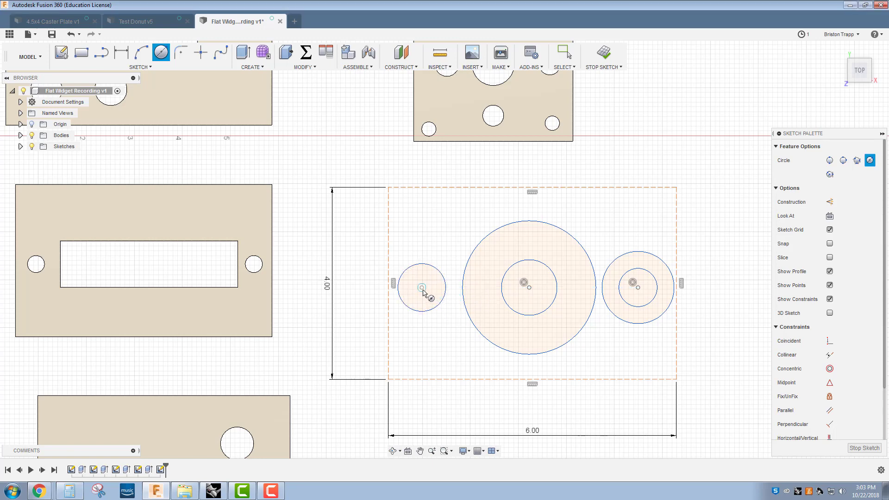
left_click(422, 289)
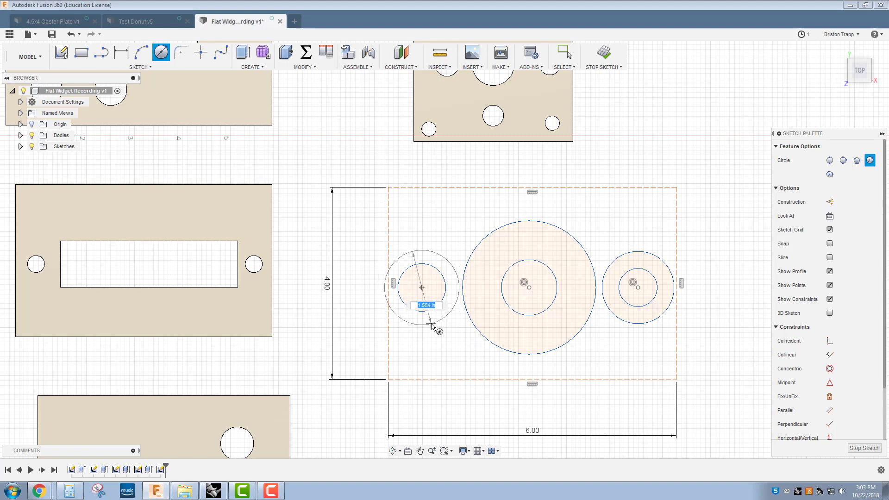
left_click(431, 326)
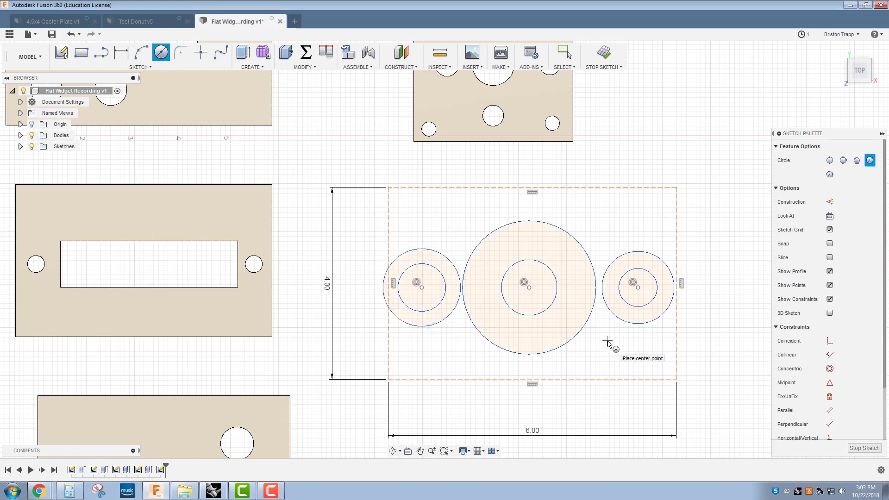
- Draw a horizontal line about 0.8 in long from the upper part of the left outer circle to the large central circle
key("t")
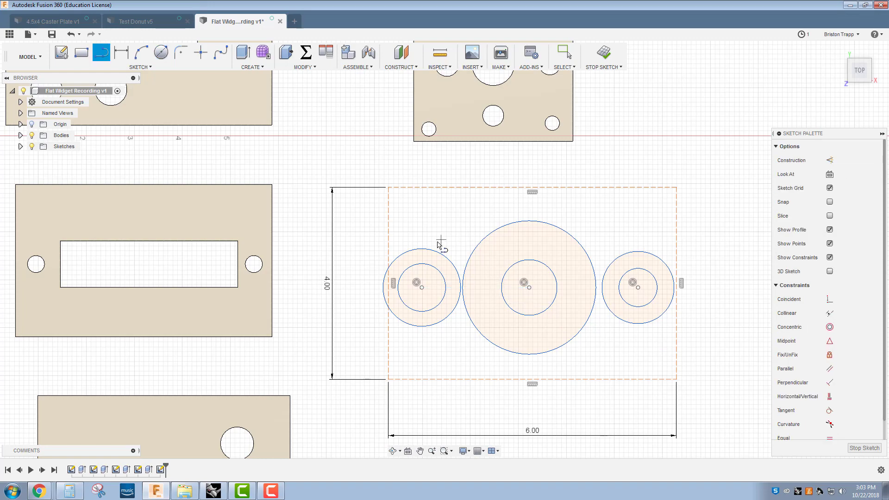
scroll(432, 251, "up", 3)
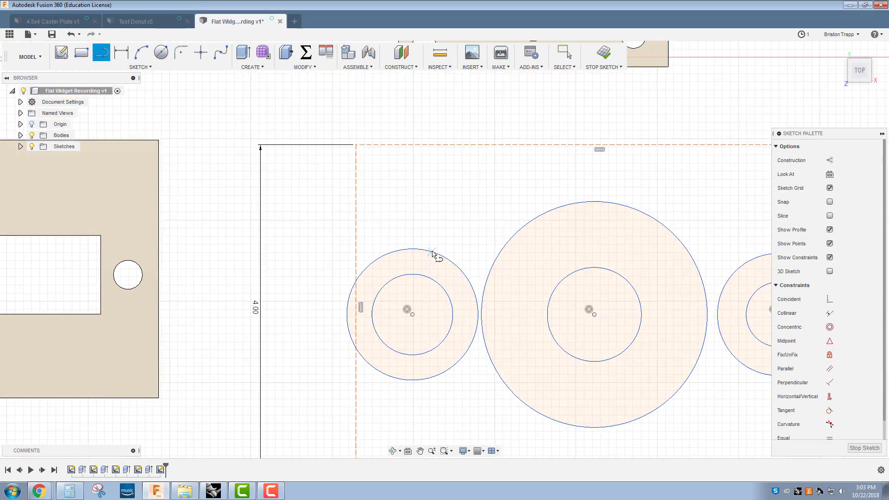
left_click(432, 252)
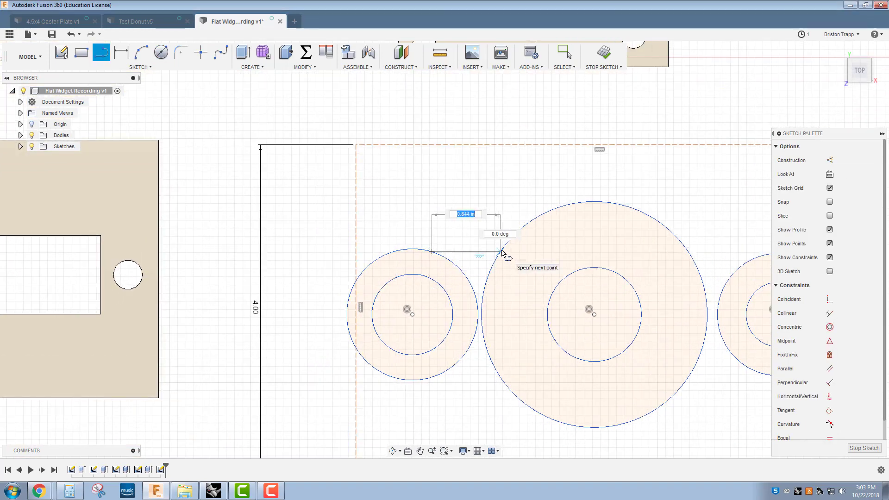
left_click(504, 257)
- Draw an upper and a lower line linking the right outer circle to the large central circle
scroll(555, 265, "down", 4)
scroll(703, 286, "up", 3)
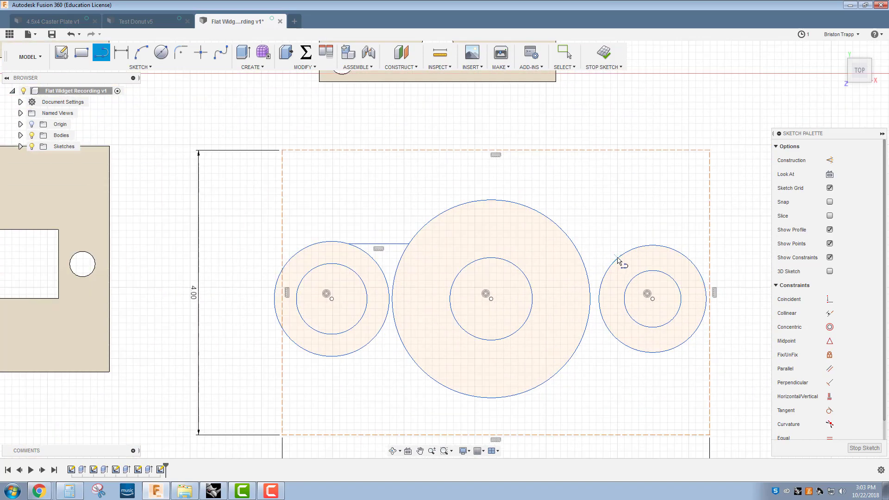
left_click(618, 258)
left_click(579, 253)
left_click(575, 350)
left_click(617, 340)
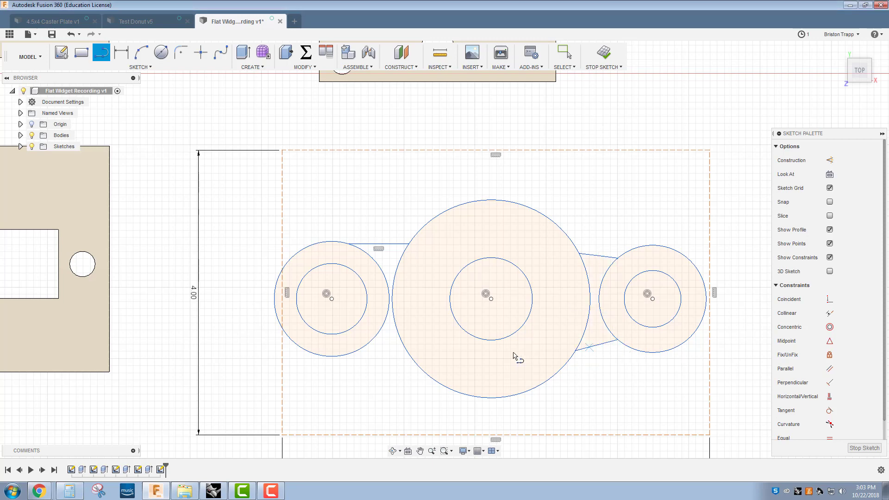
- Draw a lower line from the left outer circle to the large central circle, parallel to the upper one
left_click(351, 354)
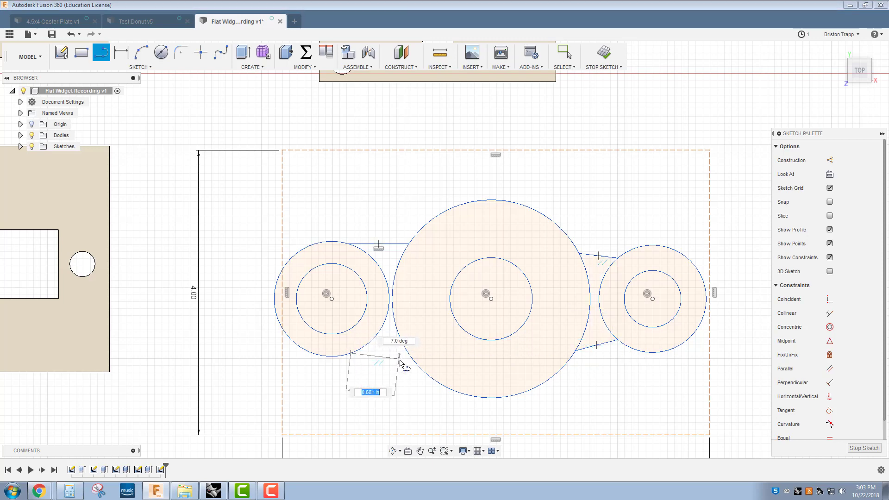
left_click(407, 353)
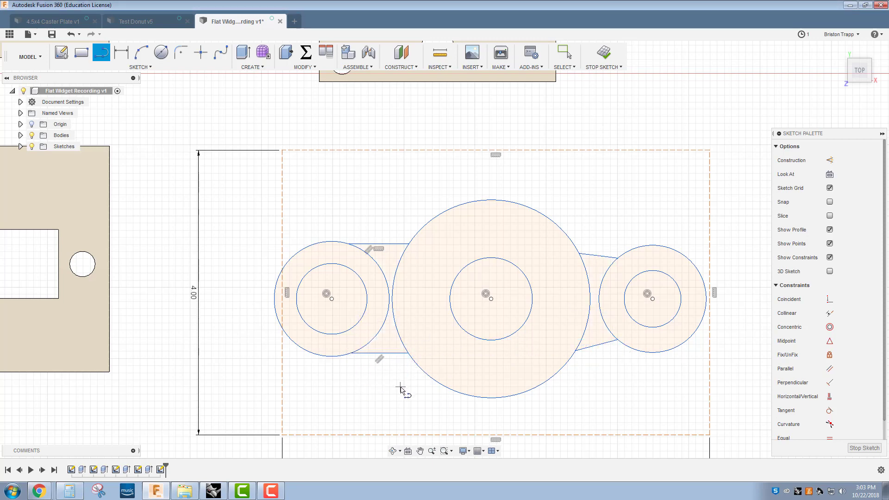
key("Escape")
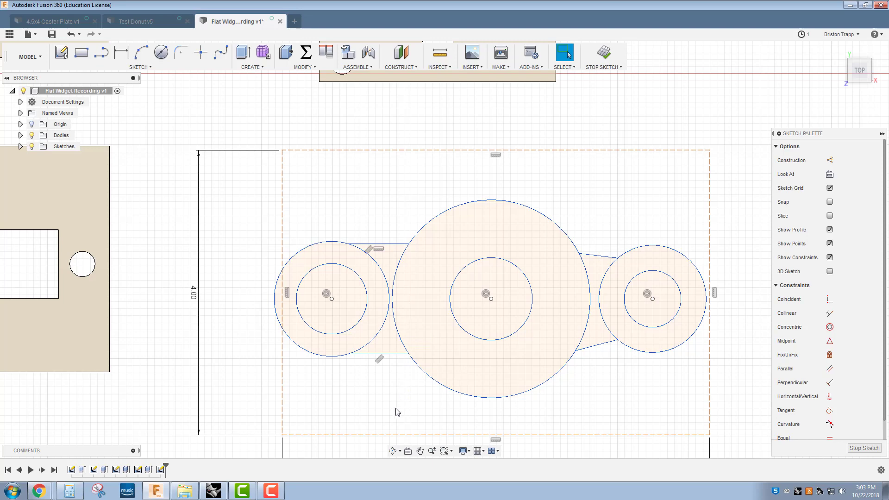
- Make both the lower and upper connecting lines on the left tangent to the left outer circle
left_click(829, 412)
left_click(334, 357)
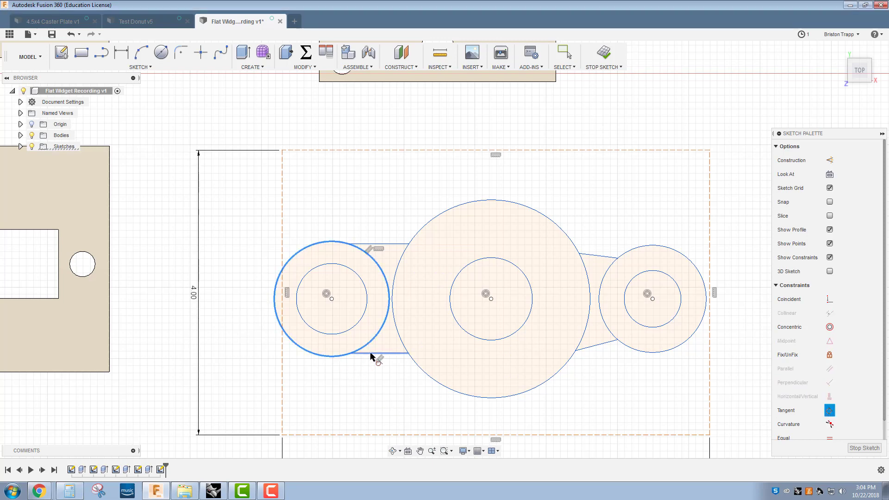
left_click(366, 356)
scroll(355, 366, "up", 3)
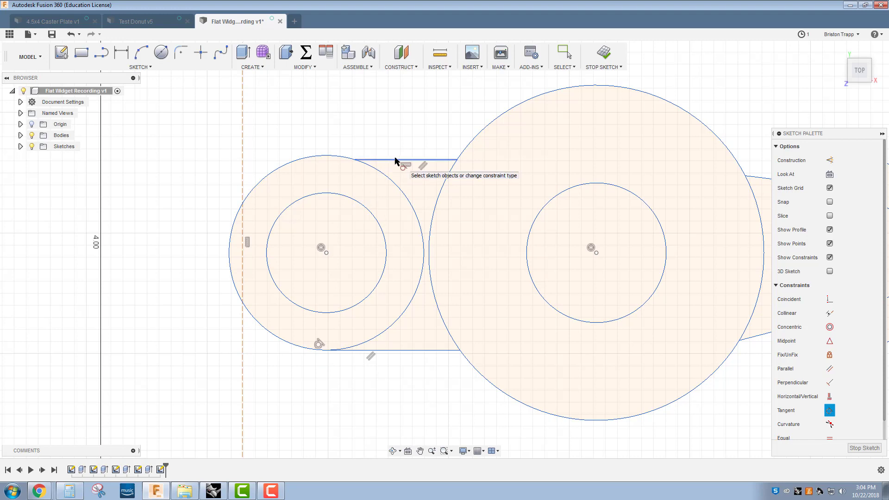
left_click(346, 157)
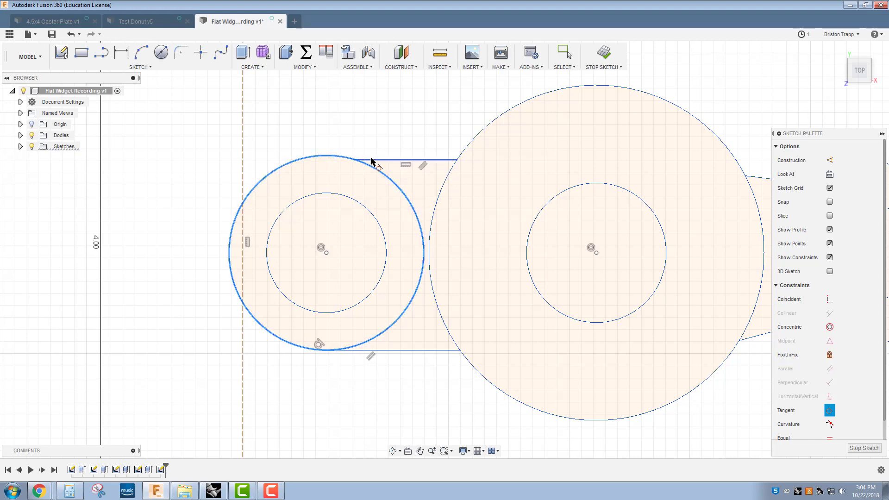
left_click(370, 161)
- Make both the upper and lower connecting lines on the right tangent to the right outer circle
scroll(361, 234, "down", 4)
scroll(576, 238, "up", 3)
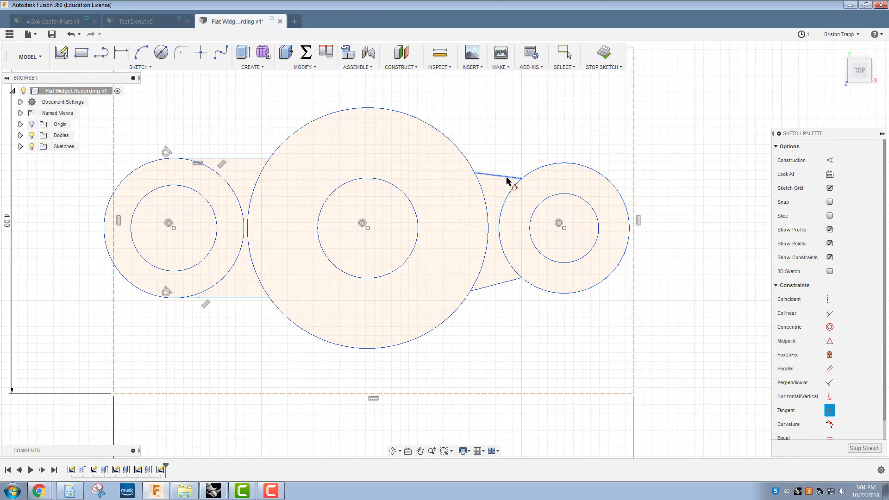
left_click(551, 168)
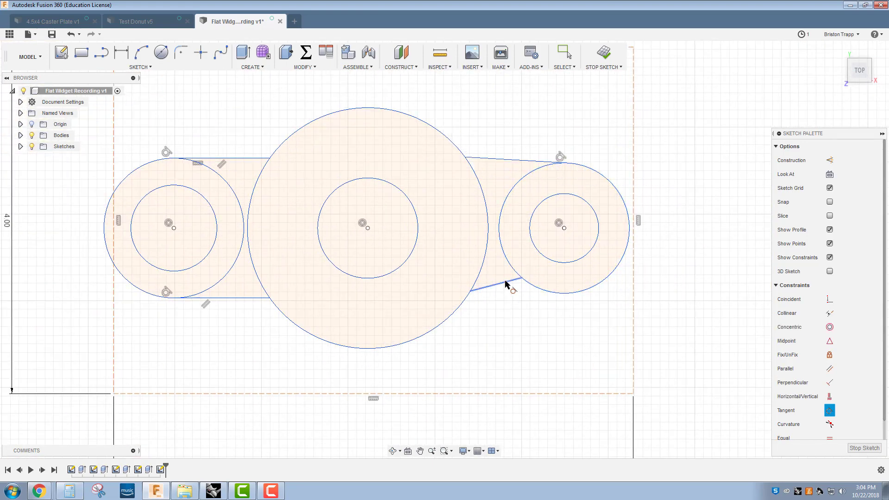
left_click(505, 284)
left_click(557, 290)
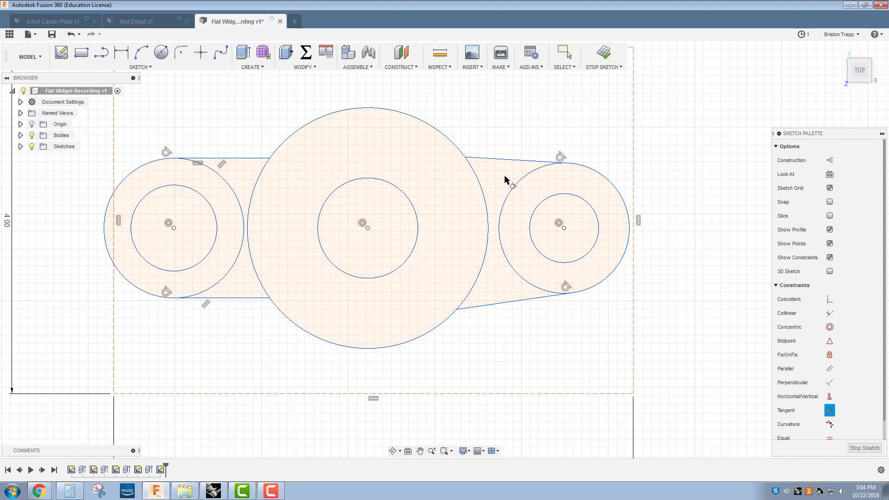
- Constrain the two connecting lines on the right side to be horizontal
scroll(817, 363, "down", 1)
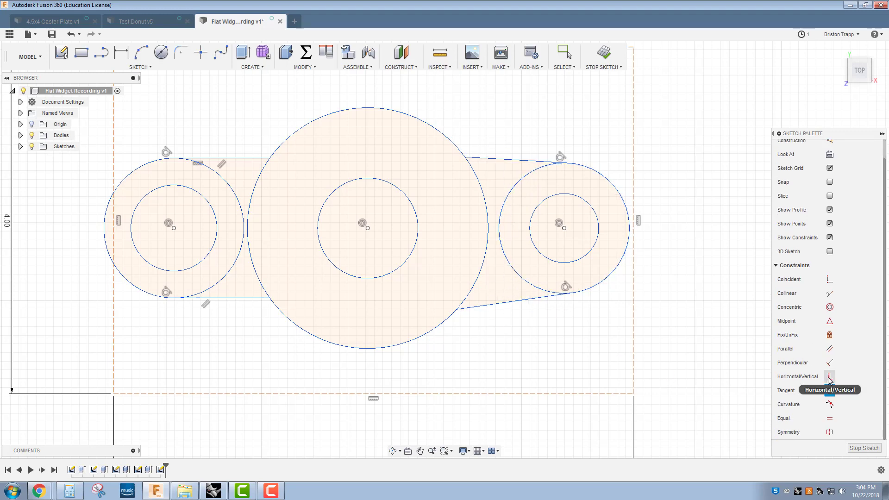
left_click(829, 377)
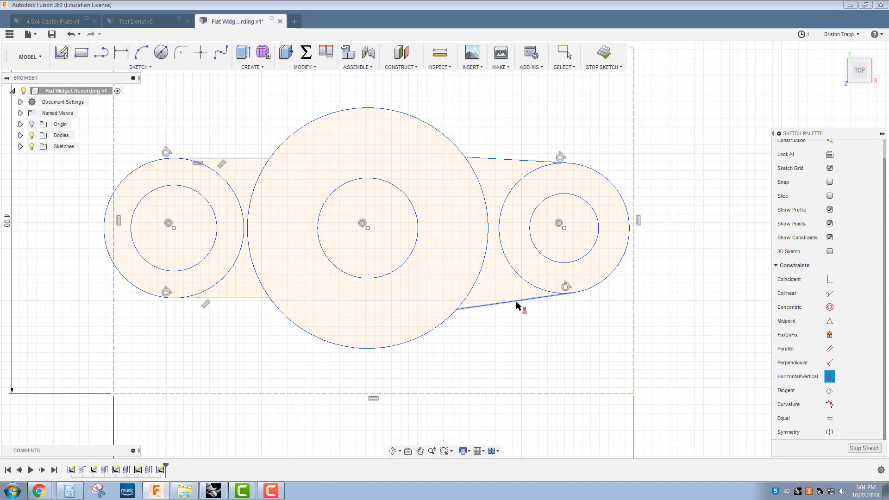
left_click(520, 301)
left_click(511, 164)
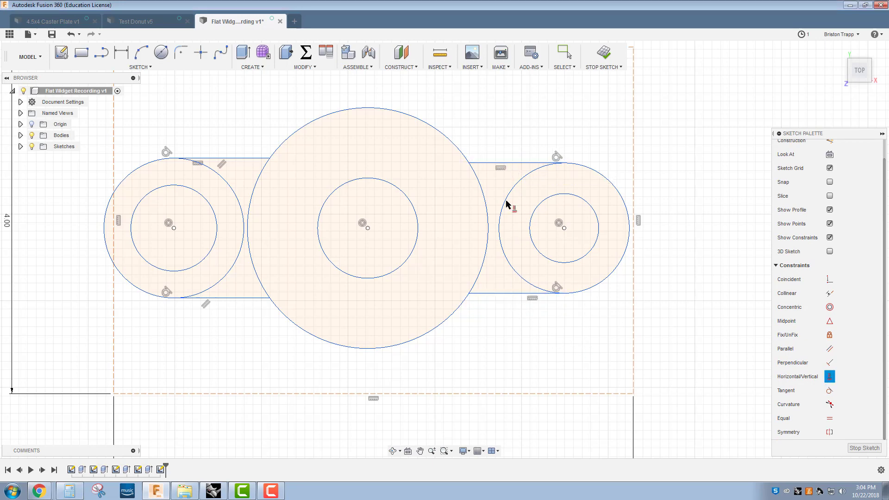
- Trim away the left outer circle's and large central circle's arcs lying between the two left connecting lines
scroll(503, 233, "down", 2)
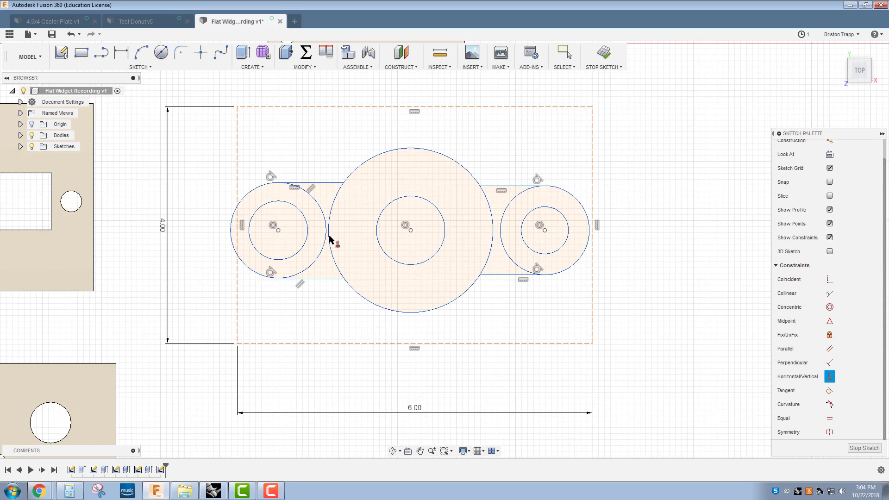
key("Escape")
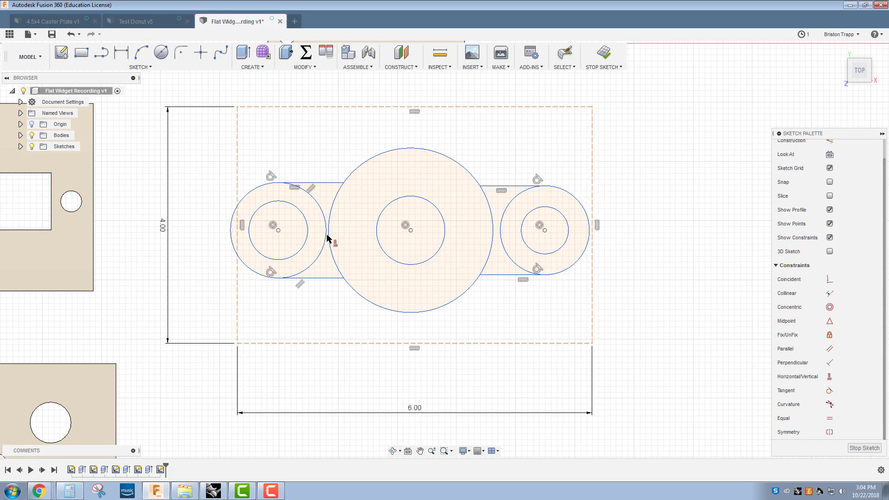
left_click(324, 238)
left_click(329, 240)
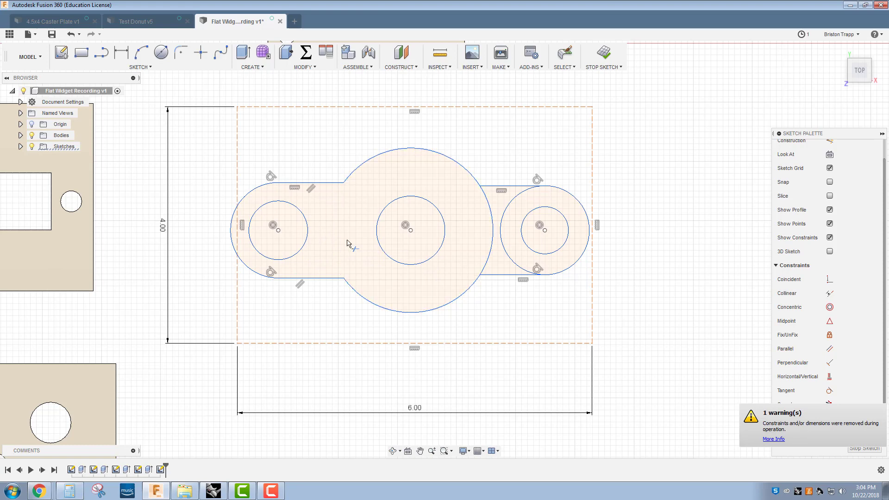
- Trim away the large central circle's and right outer circle's arcs lying between the two right connecting lines
left_click(492, 242)
left_click(504, 246)
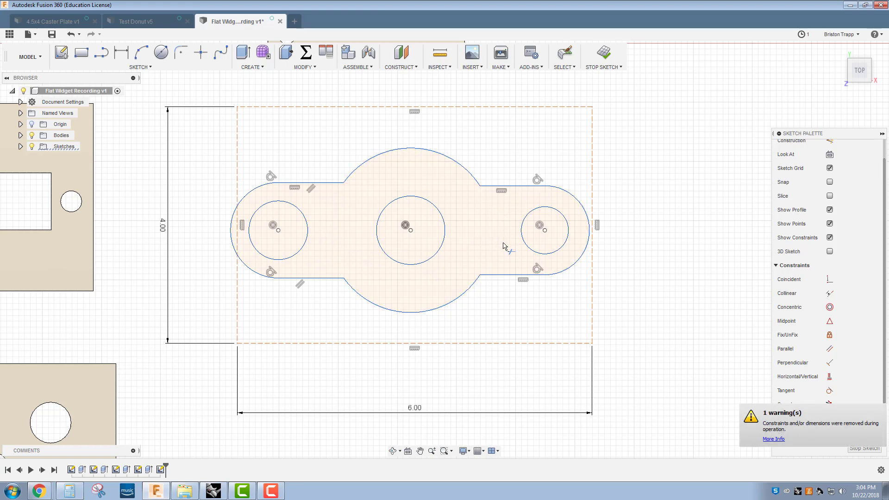
- Extrude the three-lobed profile around its three holes as a new body
scroll(496, 253, "down", 1)
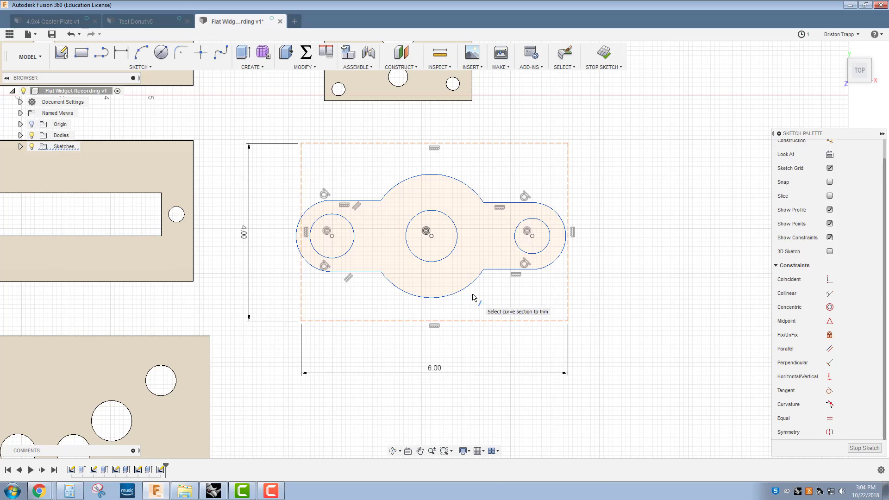
key("e")
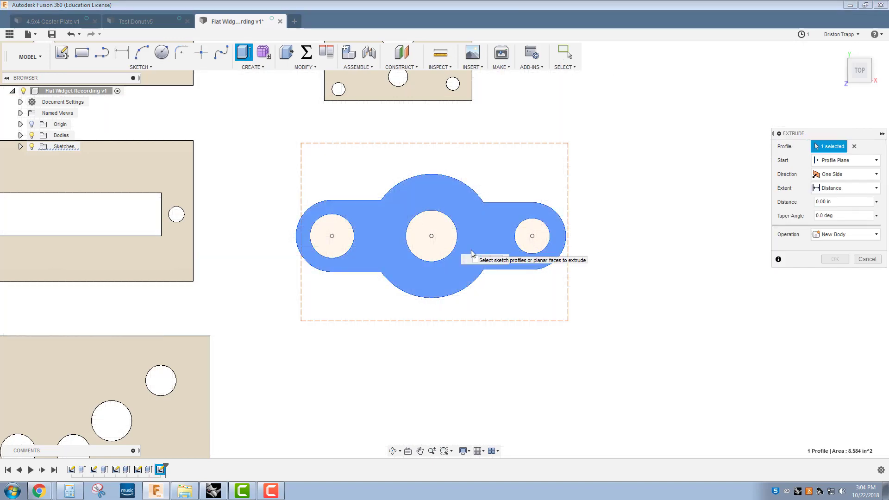
key("Escape")
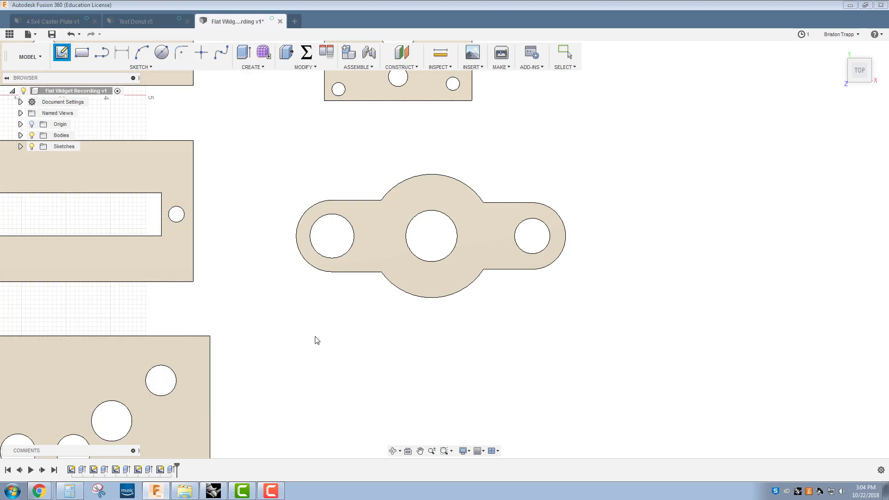
- Start a new sketch and draw a rectangle 6 in wide by 4 in high below the three-lobed plate
left_click(341, 343)
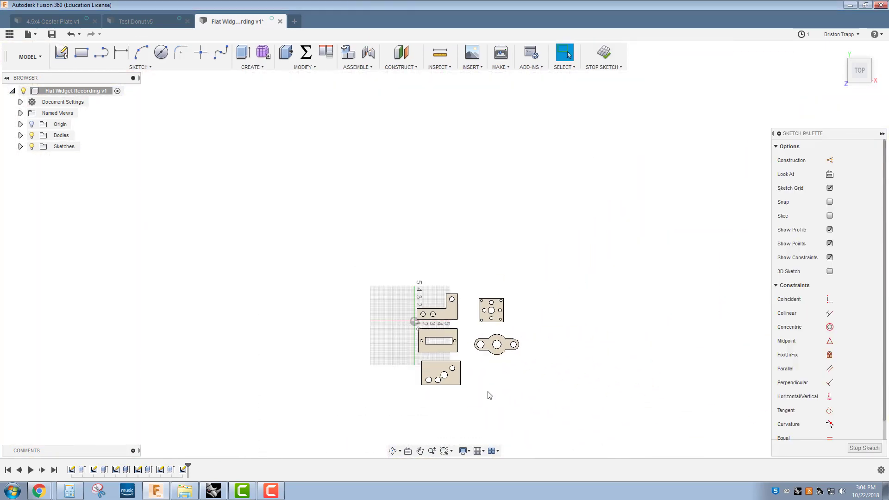
scroll(500, 380, "up", 8)
left_click(82, 52)
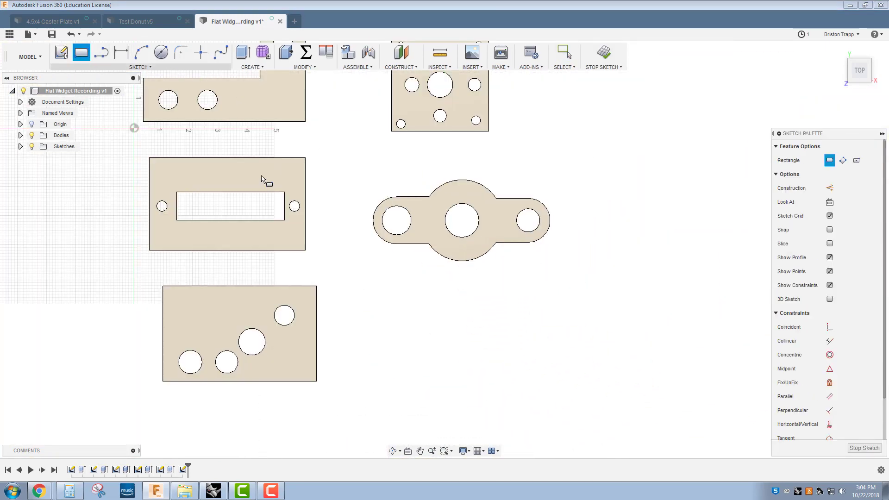
left_click(373, 287)
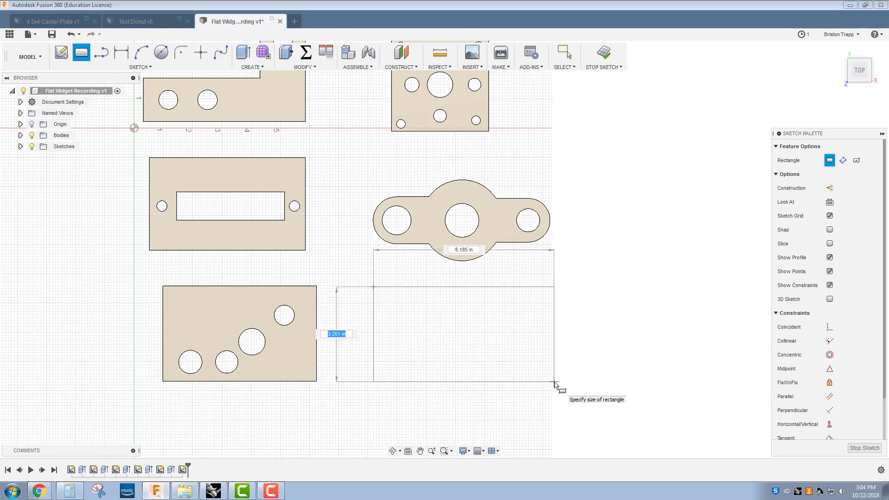
type("4")
key("Tab")
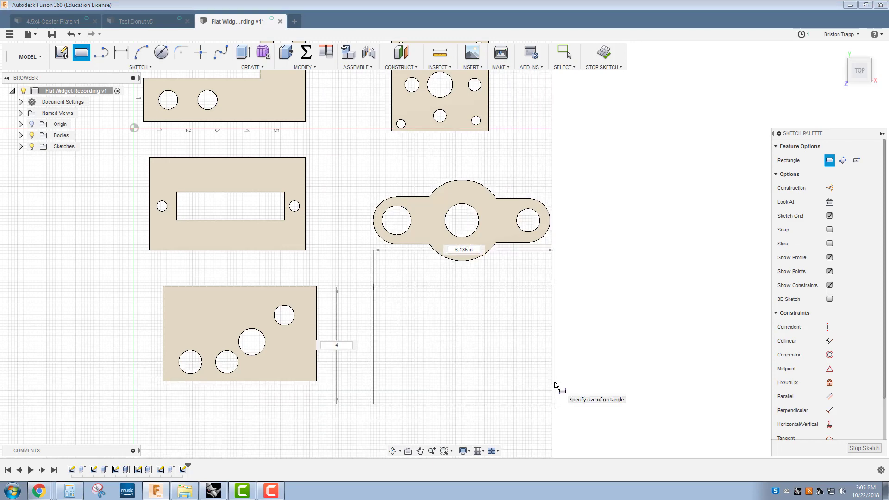
type("6")
key("Return")
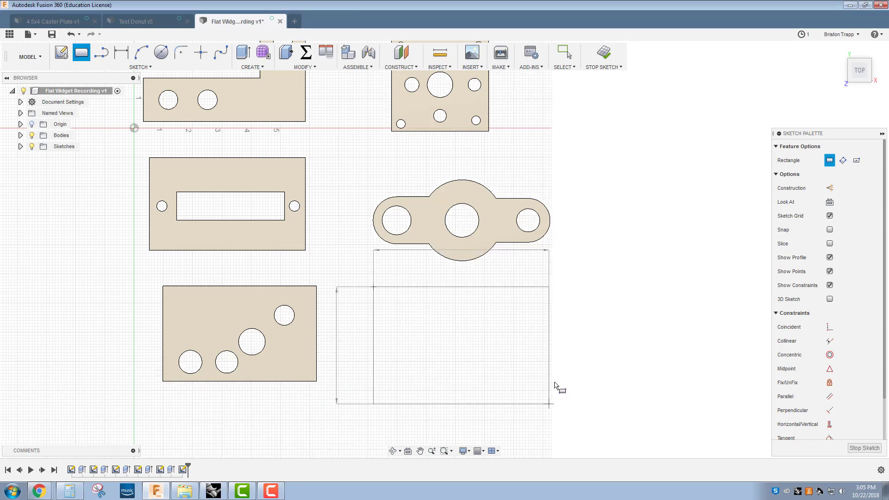
- Convert all four sides of the new 6 by 4 in rectangle to construction lines
key("Escape")
left_click_drag(360, 273, 617, 430)
key("x")
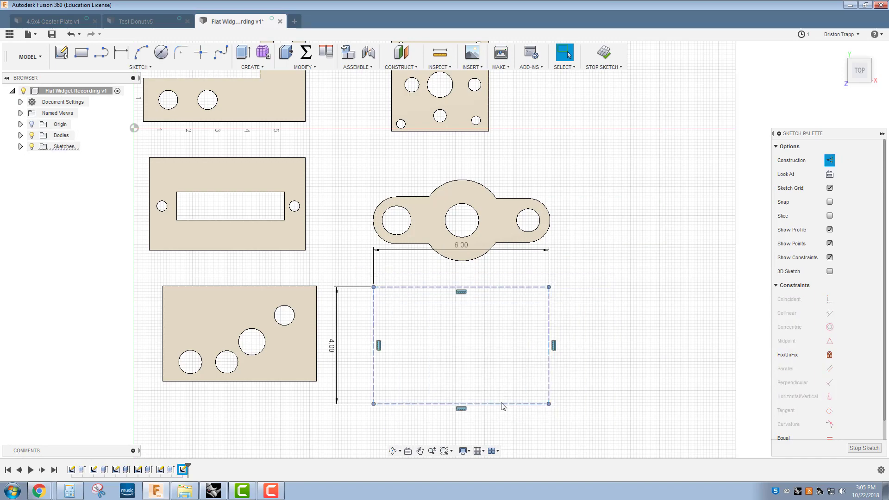
- Draw a regular, non-construction circle centred at mid-height near the left edge of the 6 by 4 in boundary
scroll(503, 406, "up", 3)
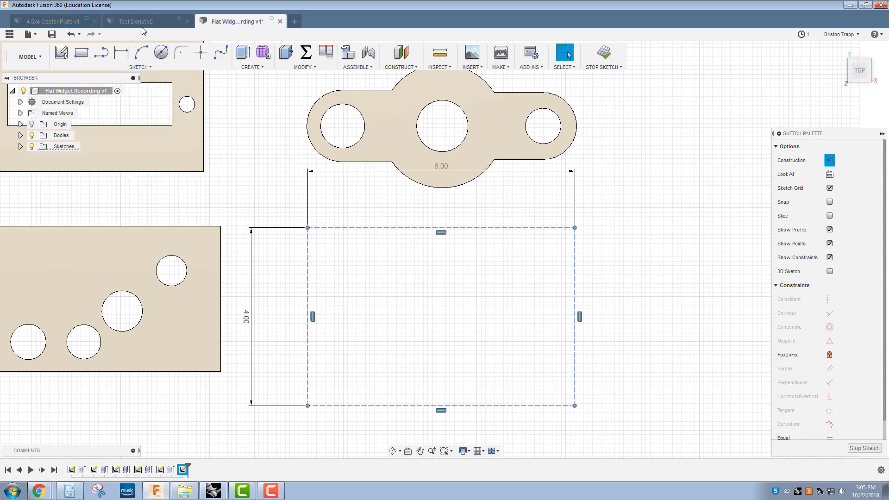
left_click(160, 53)
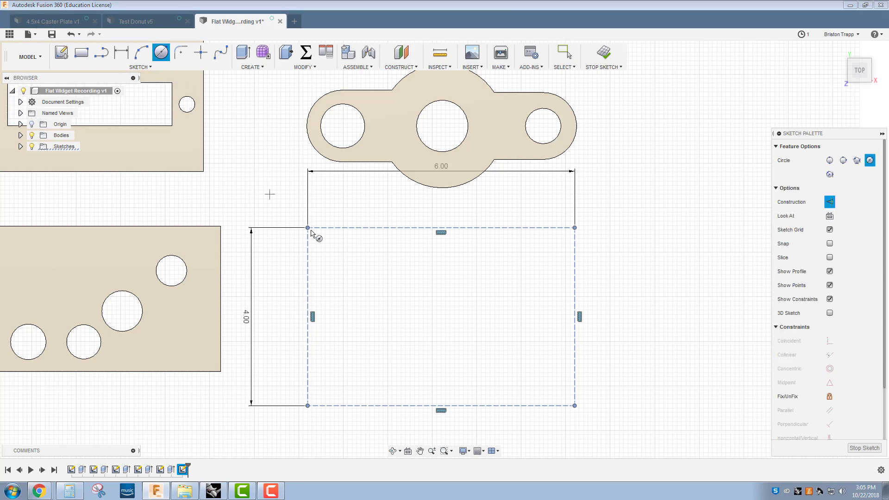
key("x")
left_click(343, 317)
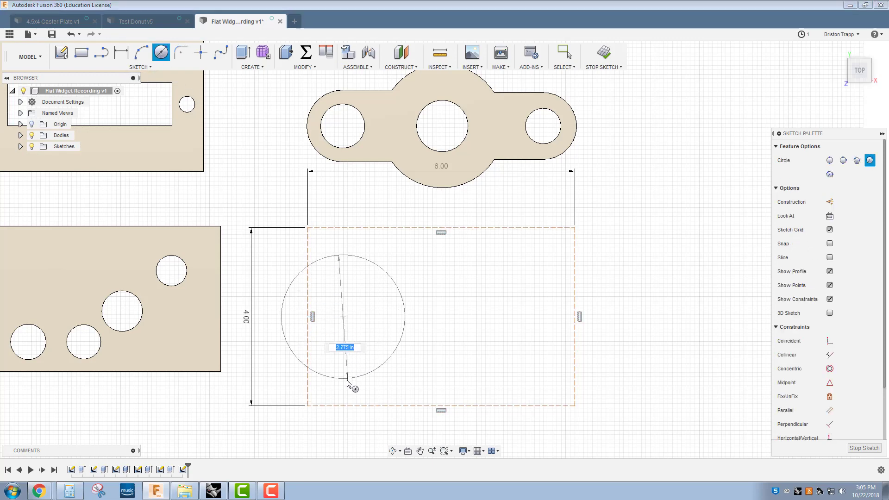
left_click(345, 382)
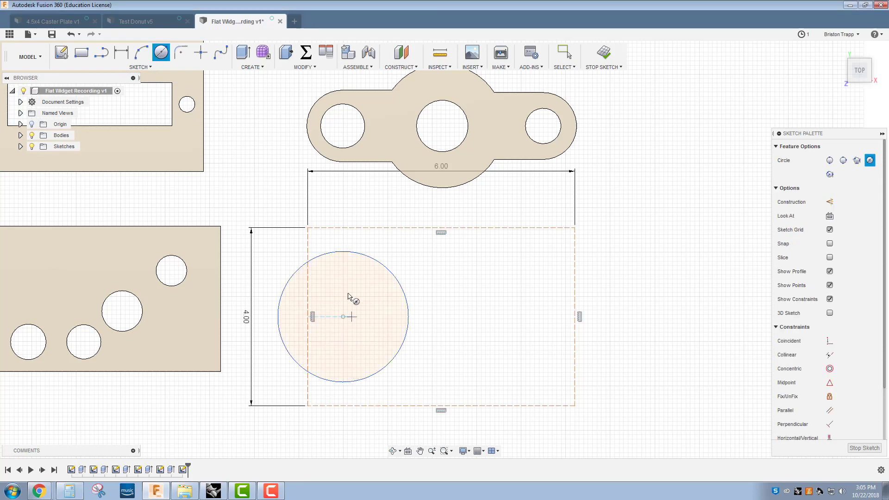
- Draw a vertical line across the circle near its centre and trim the arcs between it and the boundary's left edge
left_click(101, 52)
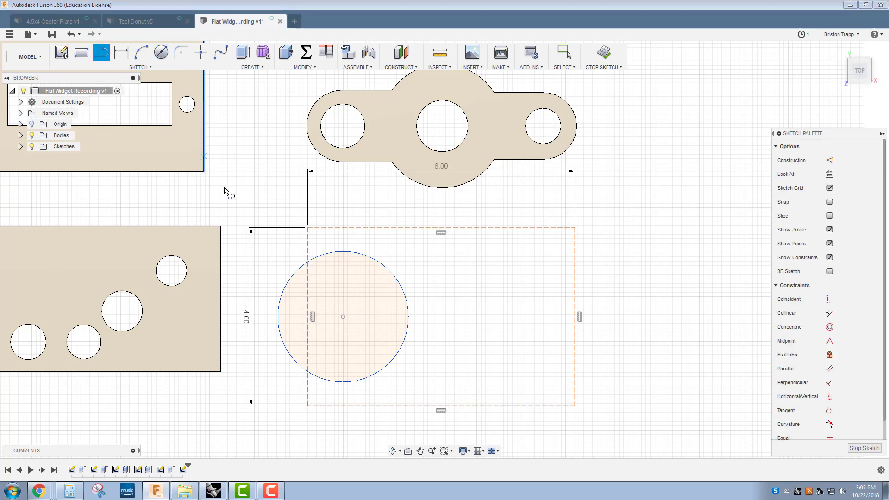
left_click(343, 254)
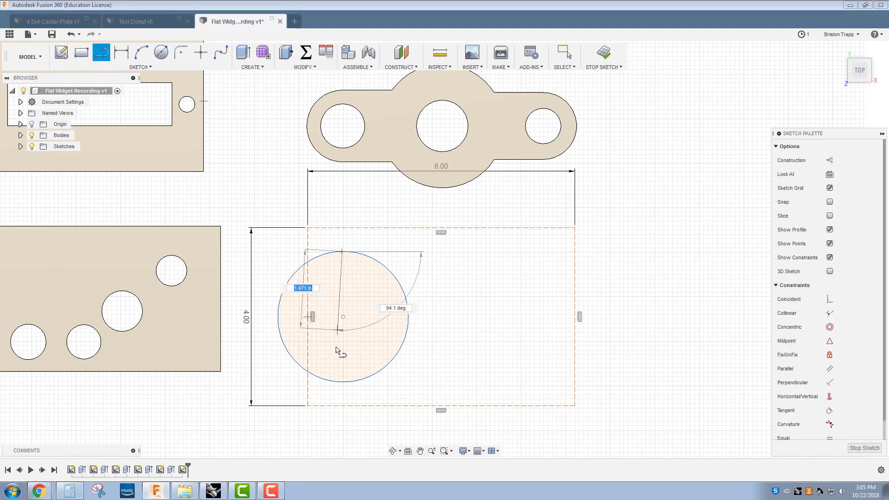
double_click(343, 382)
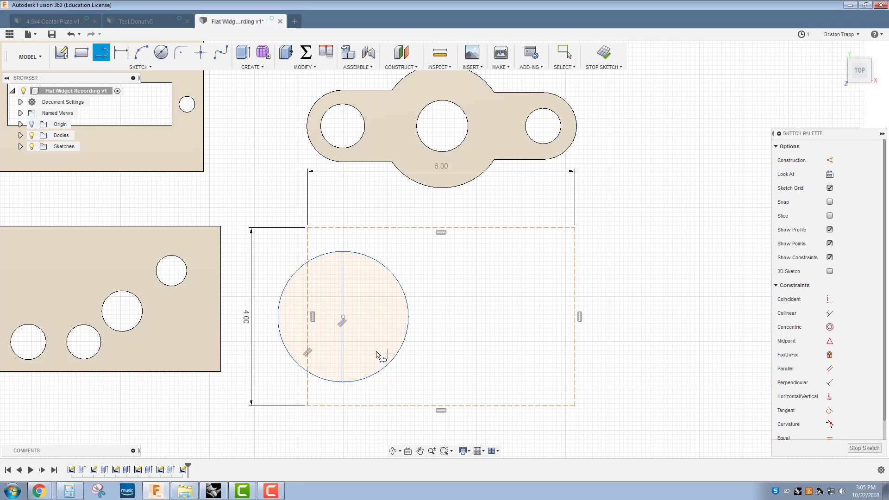
left_click(324, 379)
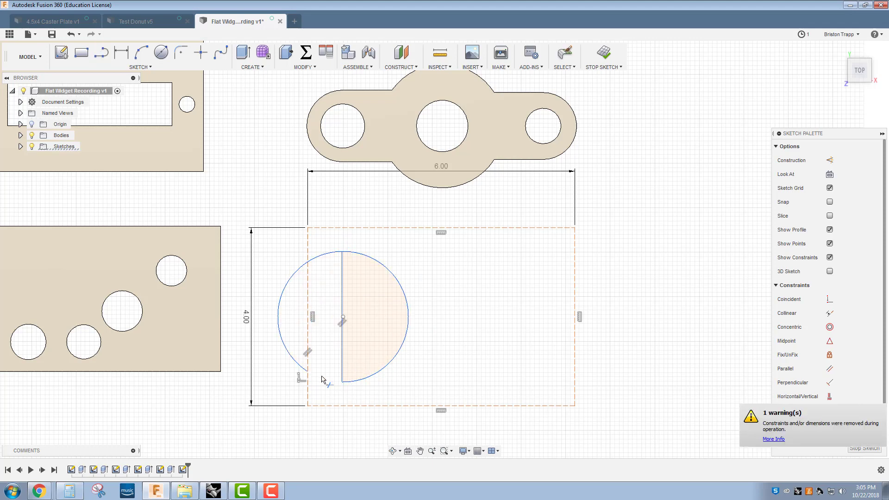
left_click(315, 261)
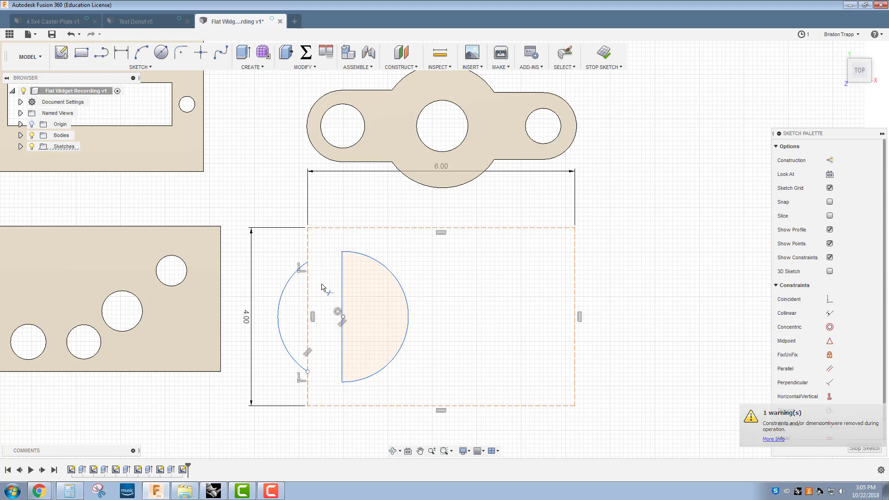
- Undo the arc trims, the vertical line and the circle, leaving only the construction boundary
key("ctrl+z")
key("ctrl+z")
key("ctrl+z")
key("ctrl+z")
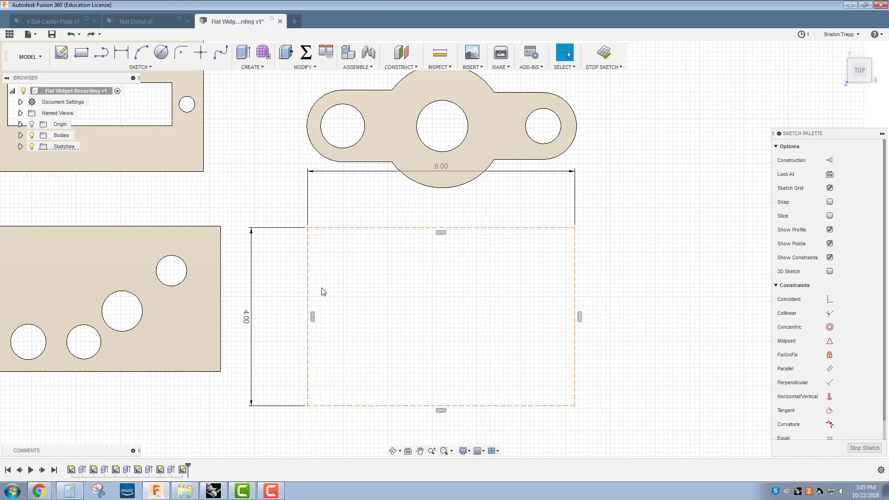
- Try a 180-degree center point arc in the left half of the boundary, bulging toward the boundary's middle
left_click(147, 67)
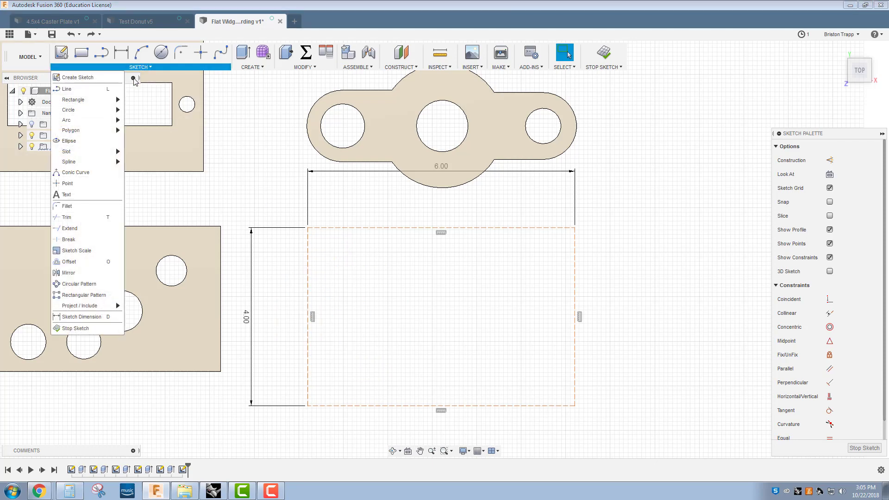
mouse_move(107, 120)
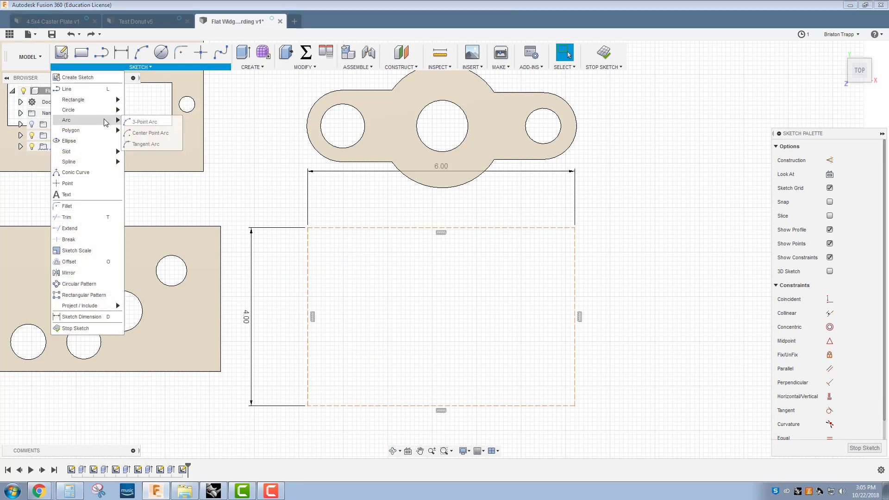
left_click(151, 134)
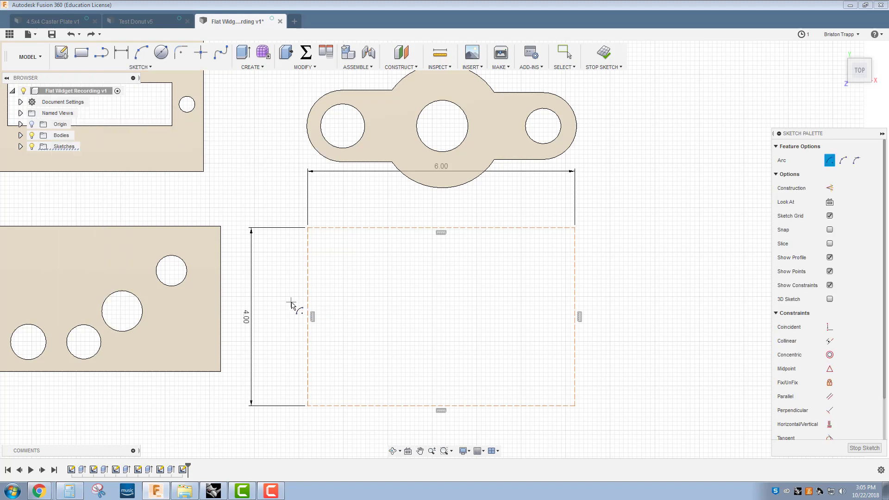
left_click(359, 316)
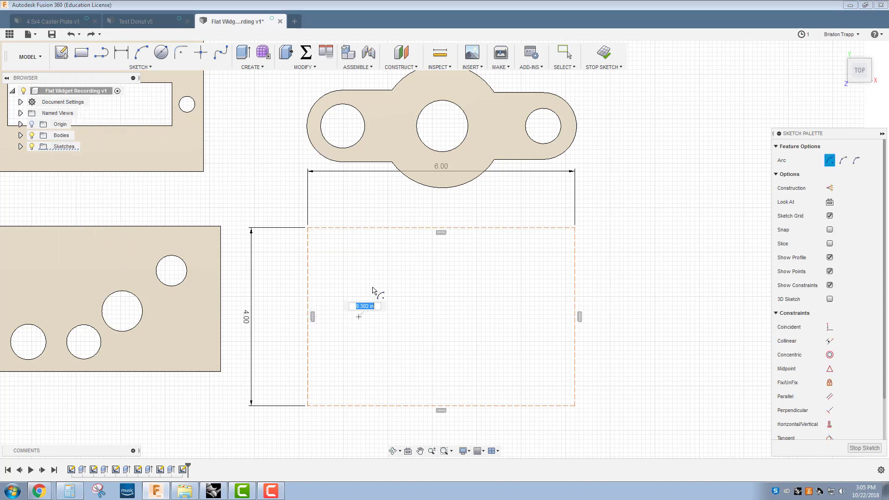
left_click(357, 246)
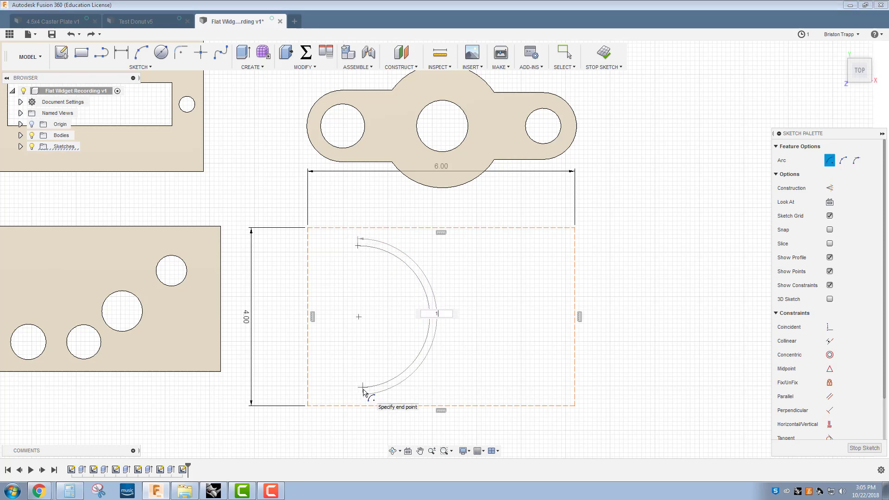
type("80")
key("Tab")
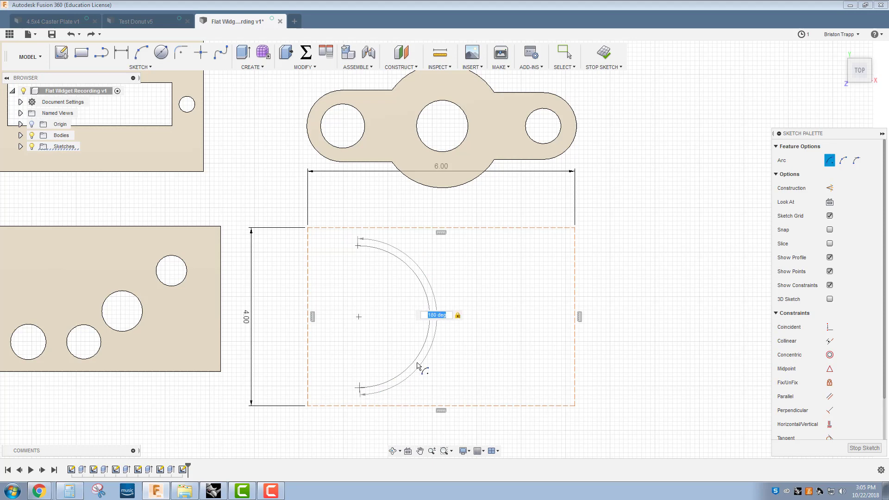
key("Return")
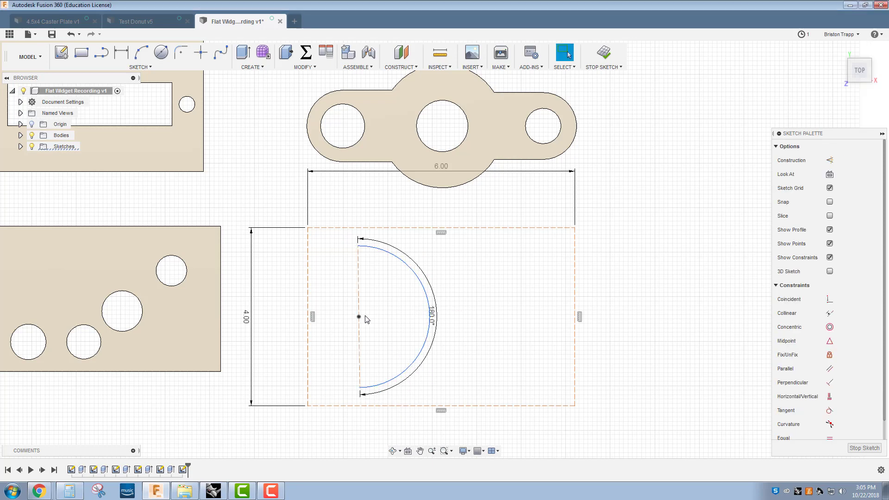
key("ctrl+z")
- Draw a circle about 2.8 in in diameter, centred at roughly mid-height near the boundary's left edge
left_click(165, 58)
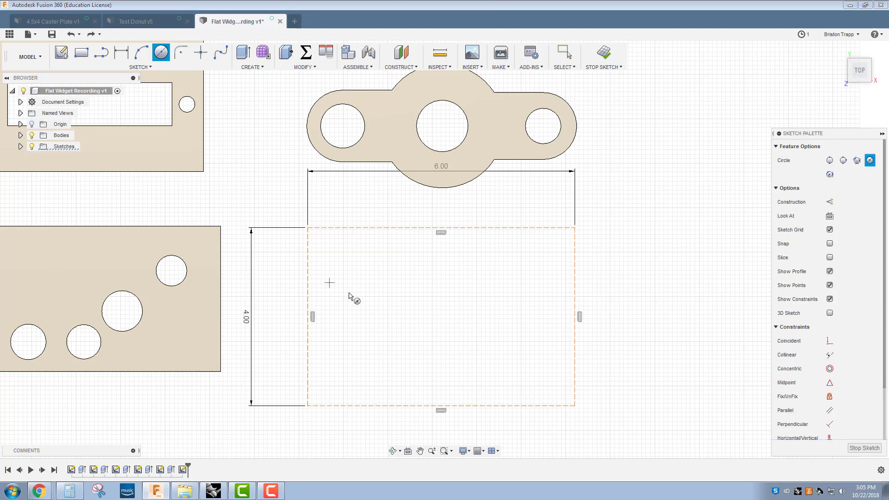
left_click(348, 320)
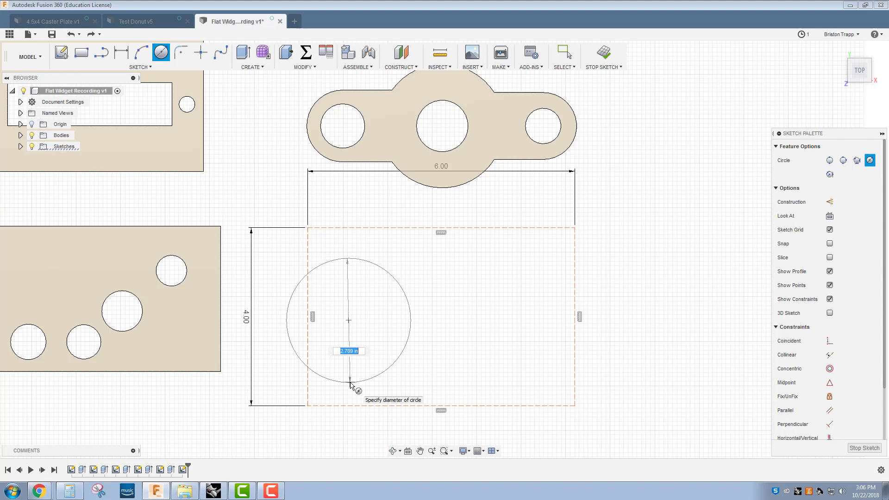
left_click(351, 385)
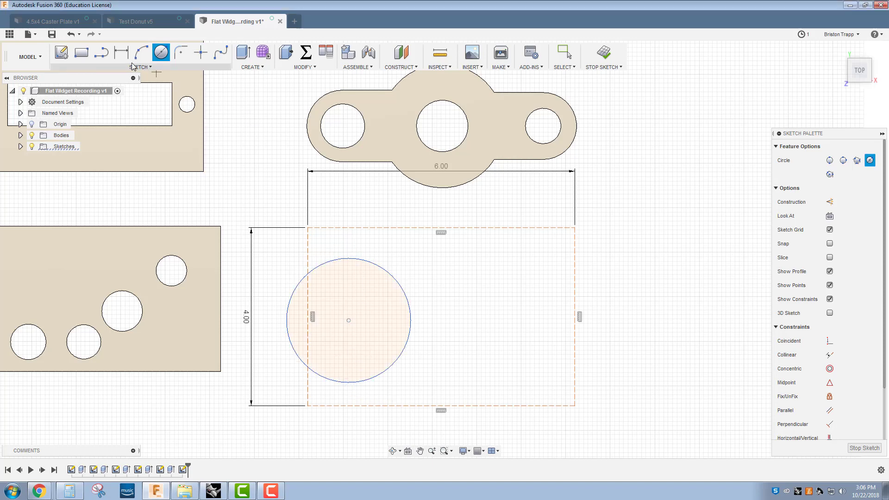
- Draw two vertical lines from the circle's centre, one up to its top edge and one down to its bottom edge
left_click(102, 53)
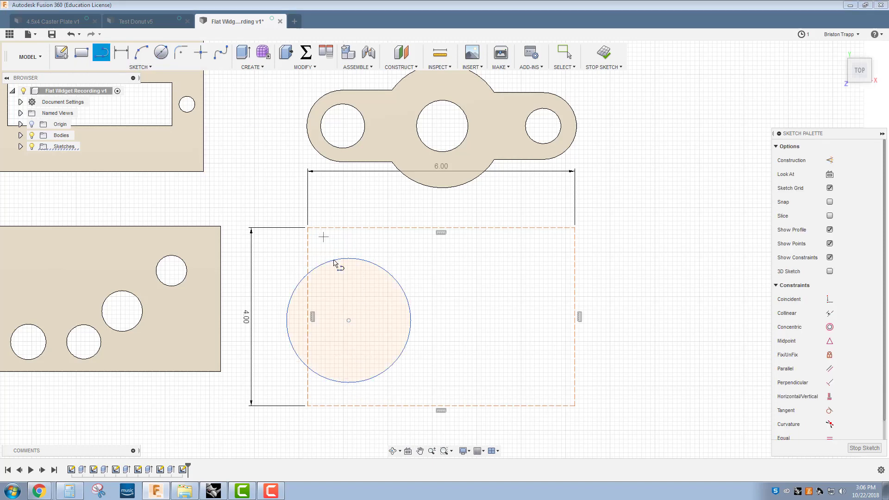
left_click(349, 321)
double_click(349, 258)
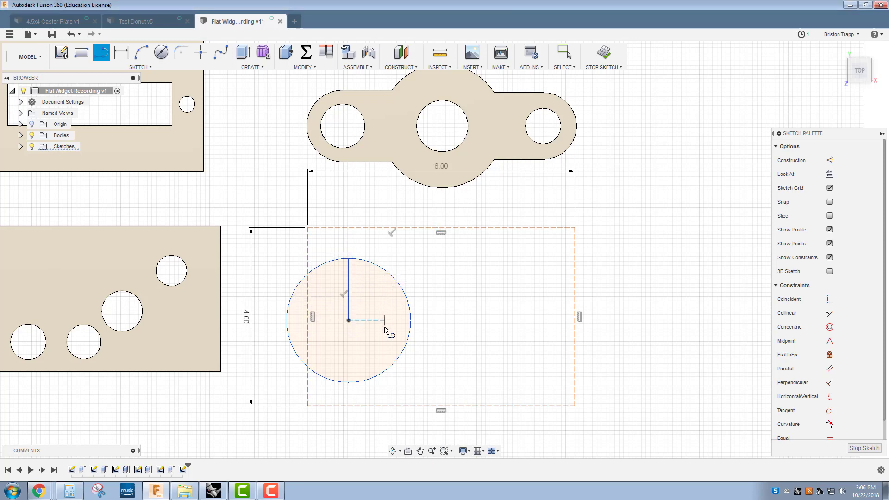
left_click(349, 321)
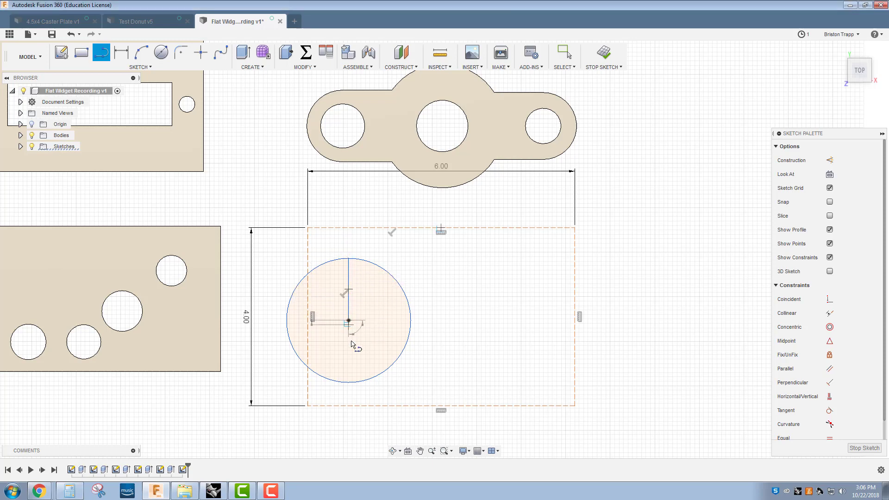
double_click(350, 383)
right_click(365, 319)
left_click(419, 319)
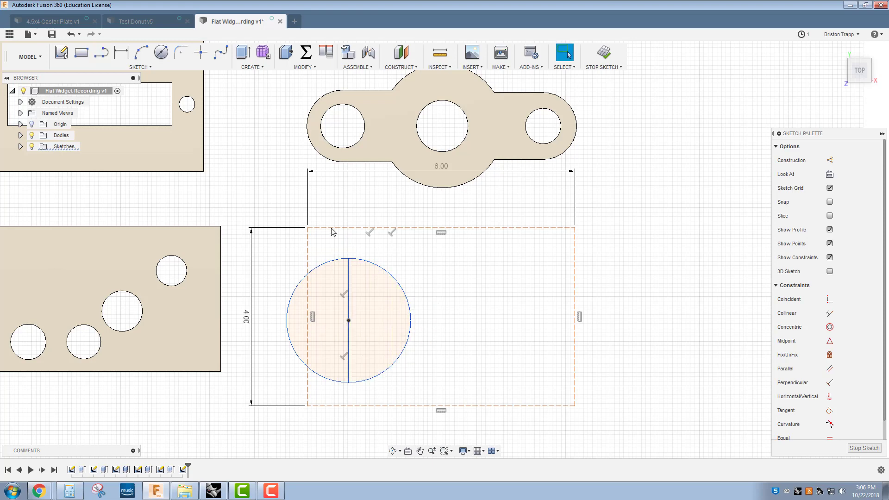
- Draw connected lines from the circle's top: about 0.4 in up, a short horizontal, a downward diagonal, and a horizontal about 2.3 in long
left_click(101, 52)
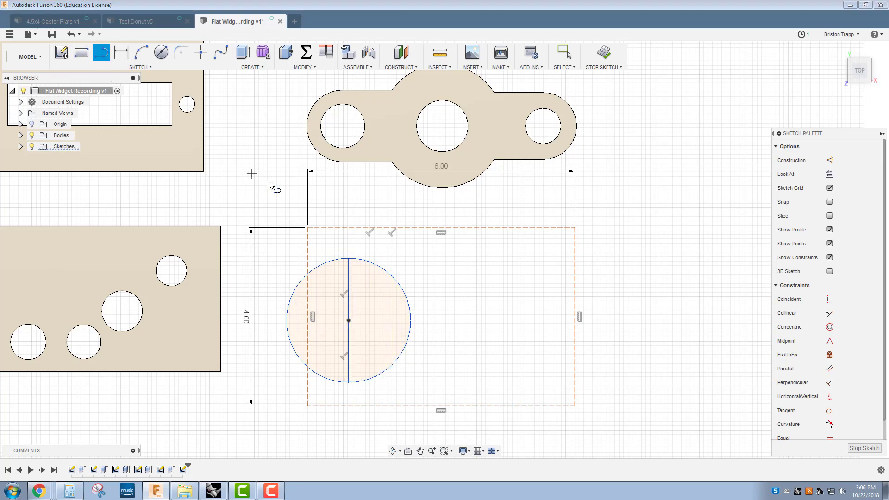
left_click(349, 259)
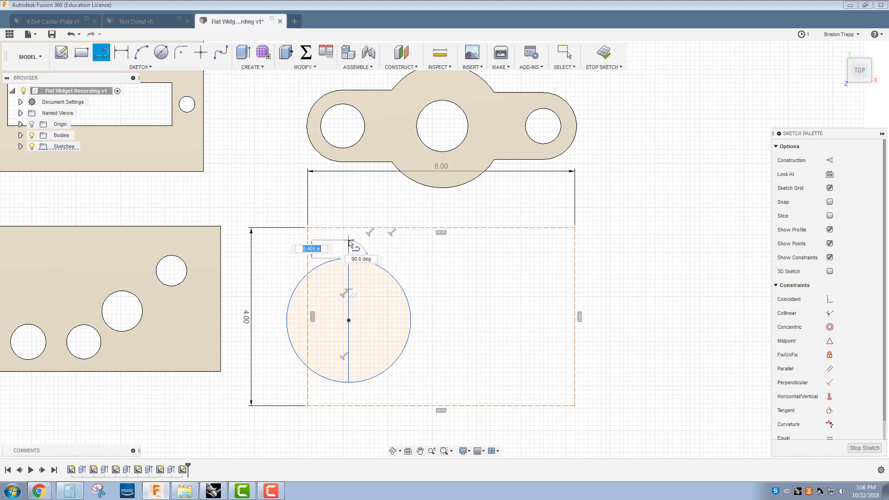
left_click(349, 241)
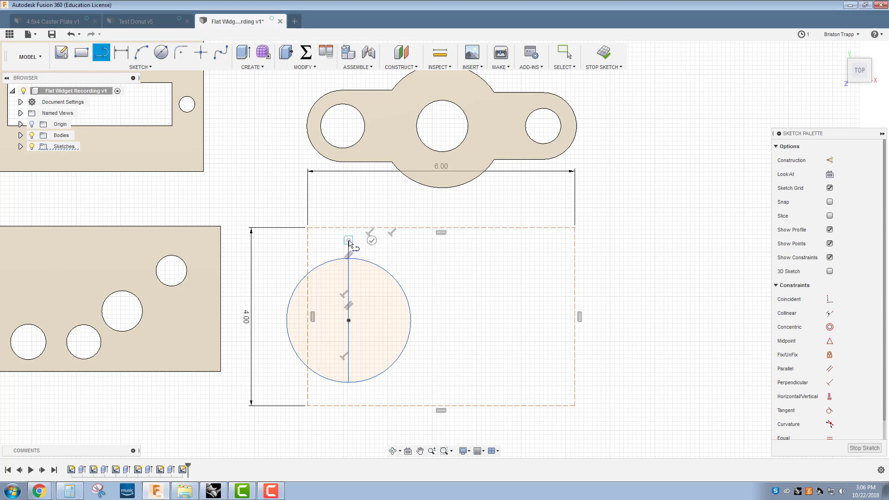
left_click(398, 241)
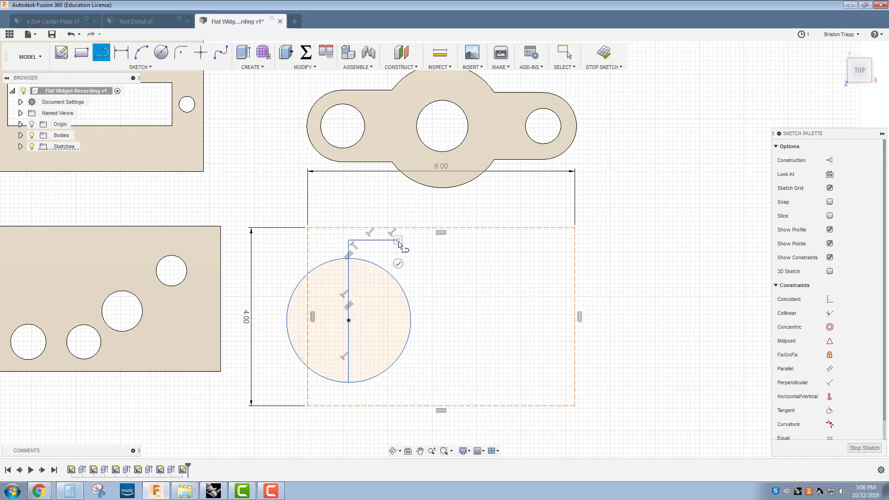
left_click(431, 279)
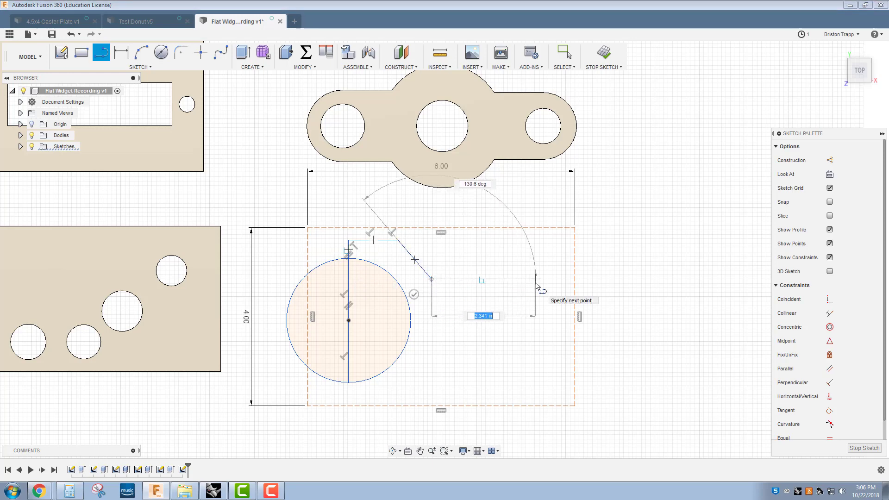
left_click(535, 279)
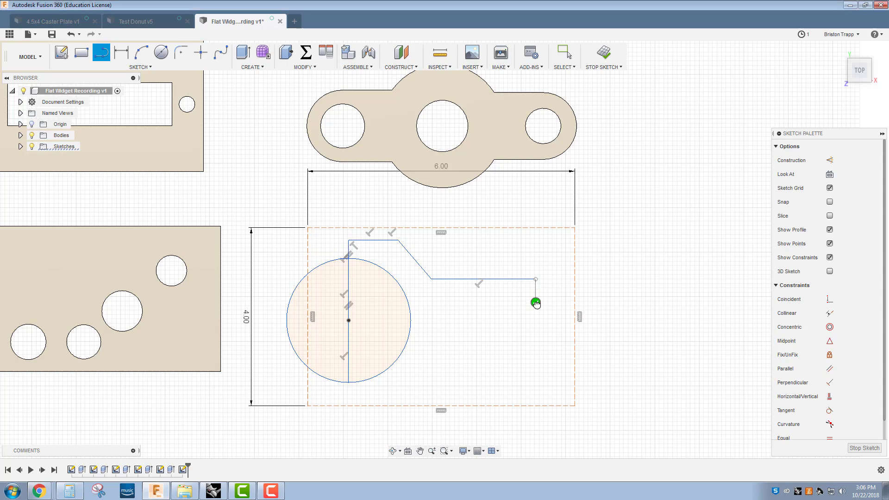
scroll(435, 320, "down", 2)
scroll(526, 357, "up", 4)
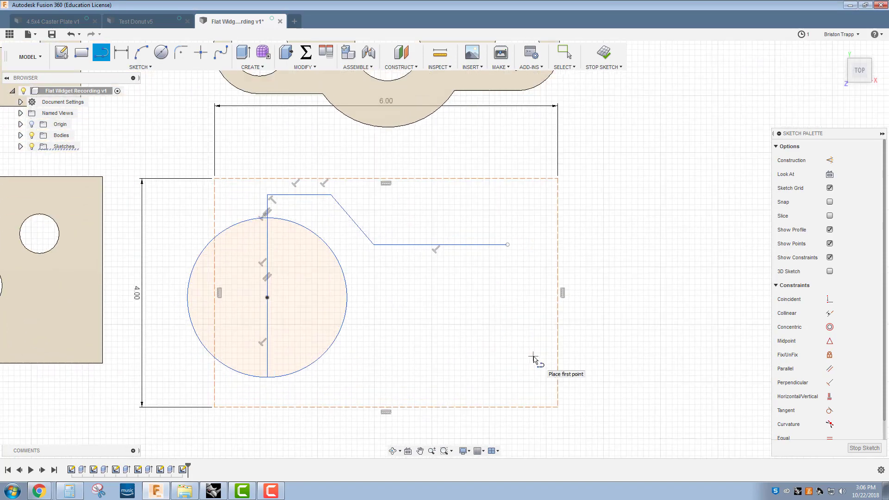
- Add a 180-degree center point arc from the long horizontal line's end, bulging toward the boundary's right edge and centred level with the large circle
left_click(139, 68)
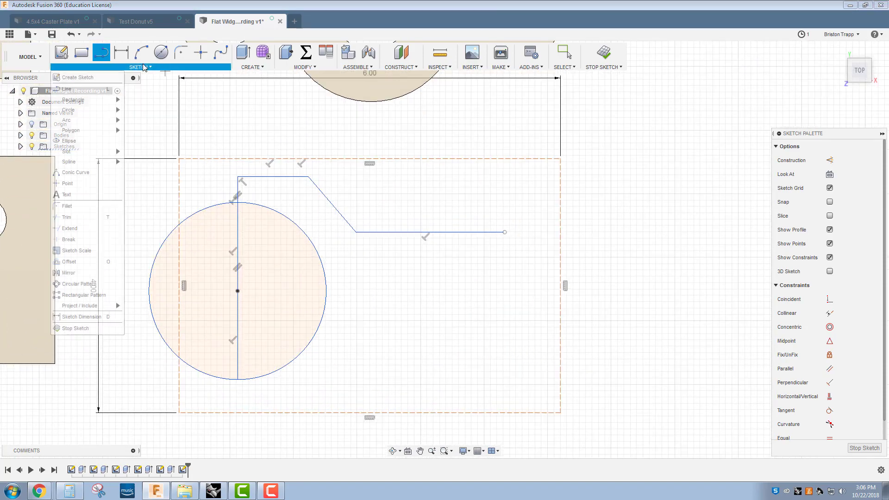
mouse_move(106, 121)
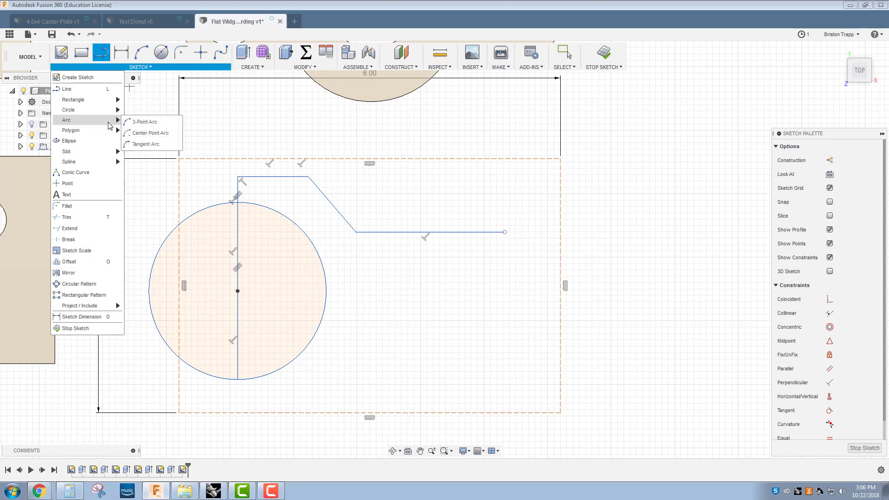
left_click(149, 133)
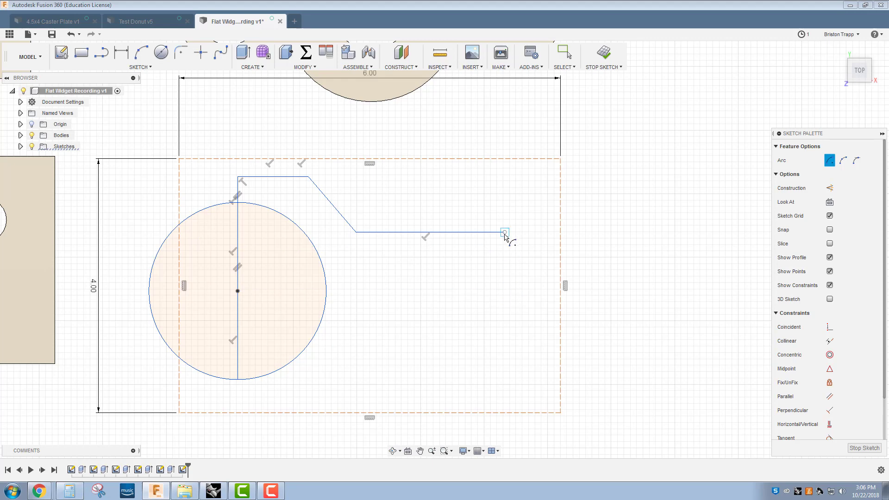
left_click(504, 290)
left_click(505, 232)
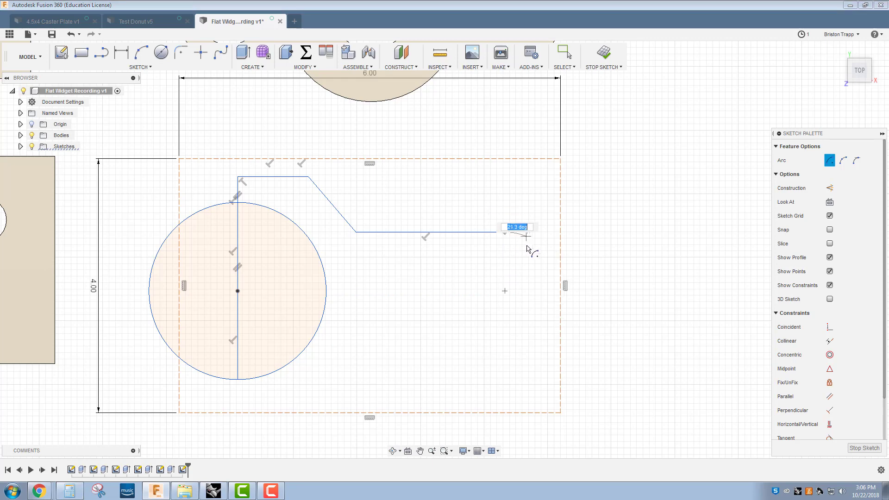
left_click(505, 359)
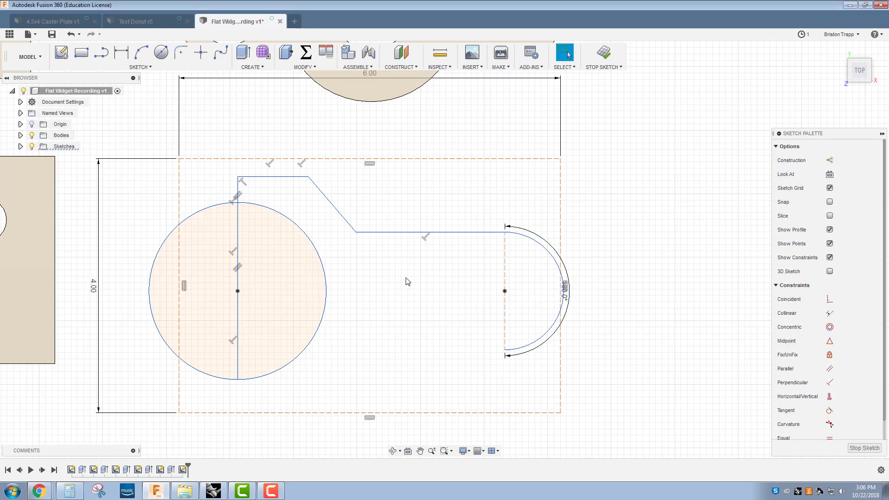
- Draw a horizontal line from the large circle's centre to the arc's centre and convert it to construction
scroll(391, 282, "down", 2)
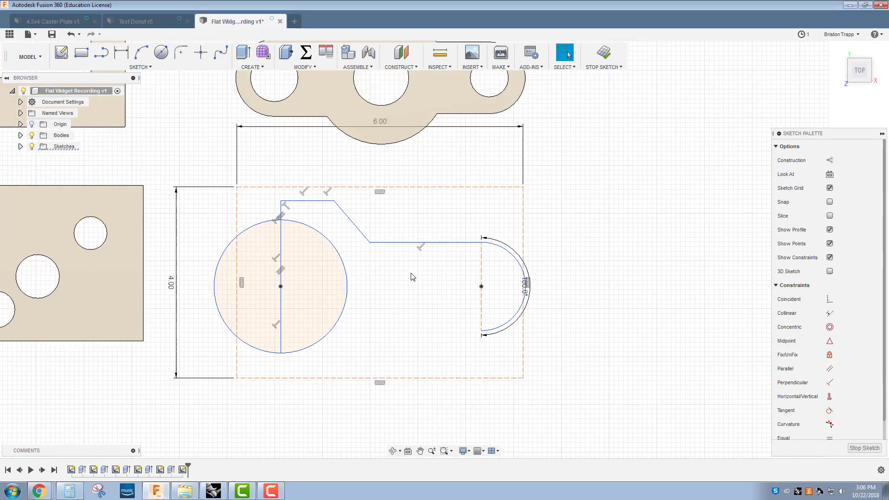
scroll(411, 274, "up", 1)
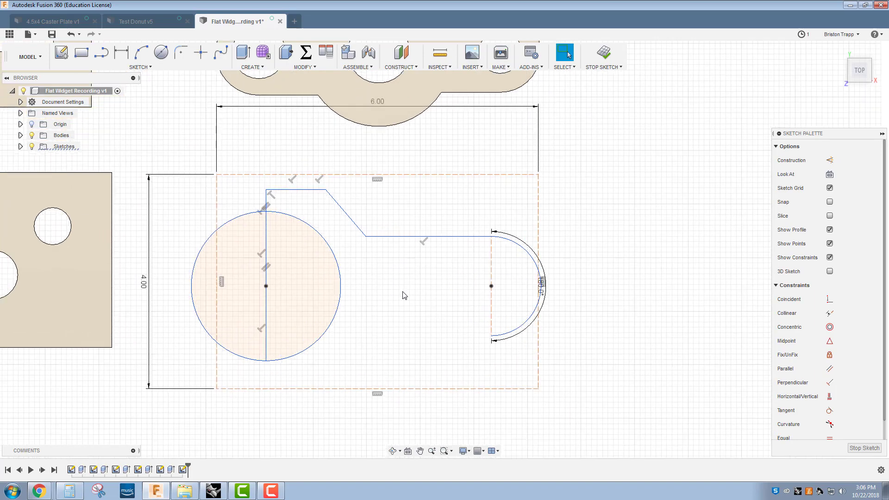
left_click(101, 53)
left_click(266, 286)
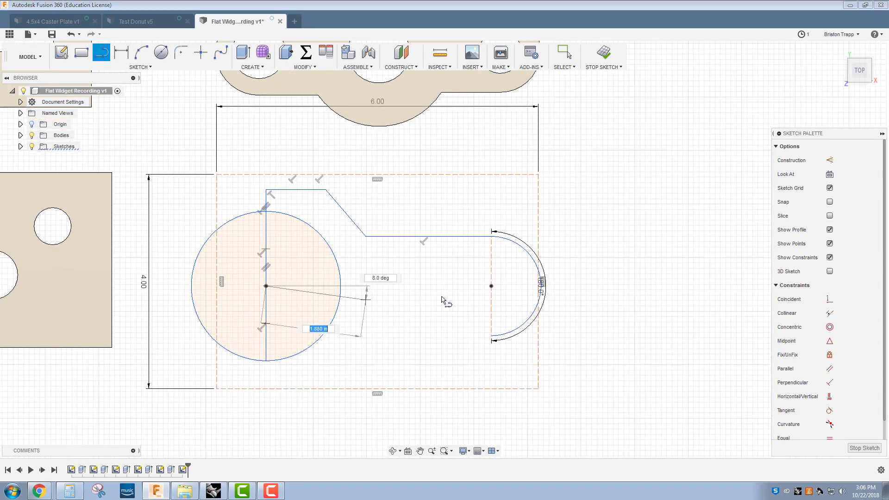
left_click(491, 286)
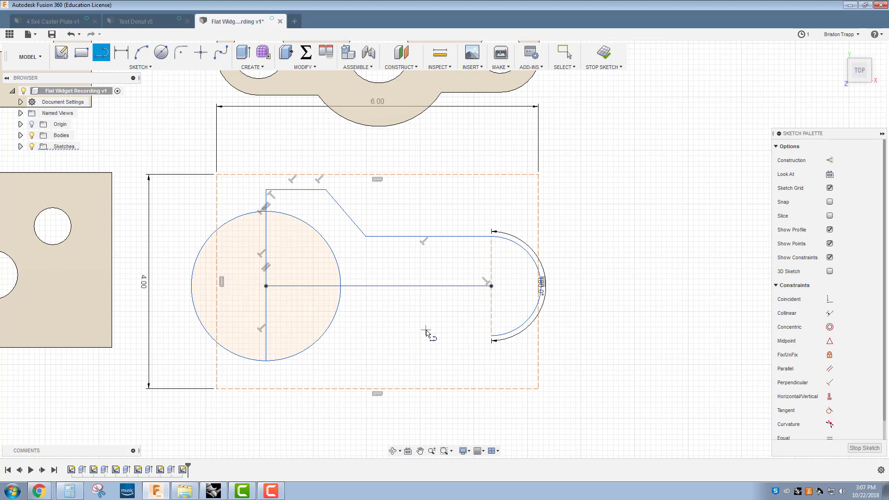
key("Escape")
left_click(400, 289)
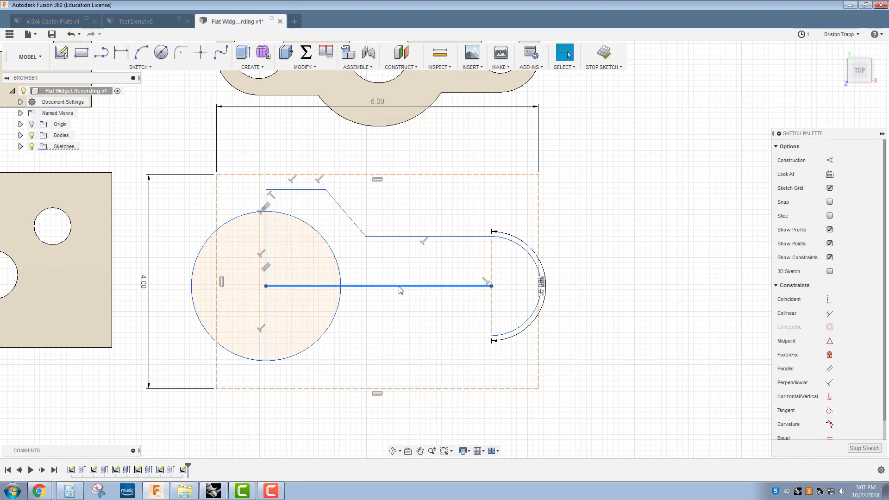
key("x")
left_click(396, 314)
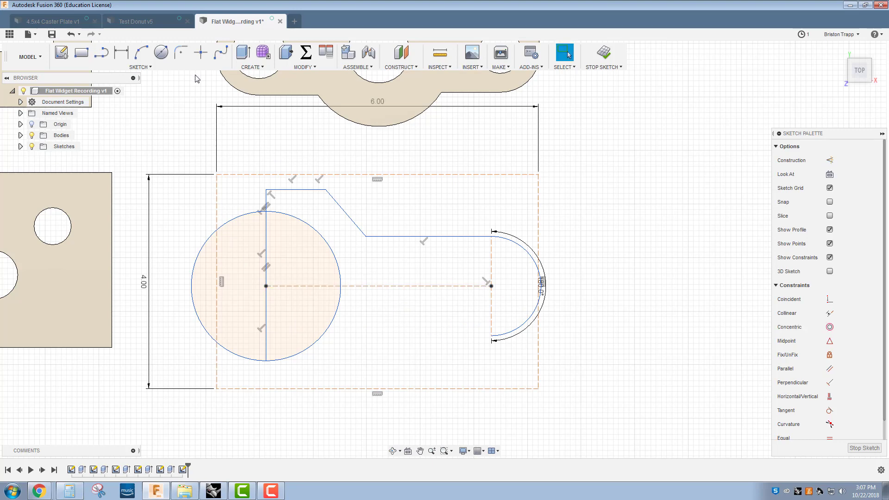
- Mirror the four upper outline lines about the horizontal construction centreline
left_click(171, 65)
left_click(90, 275)
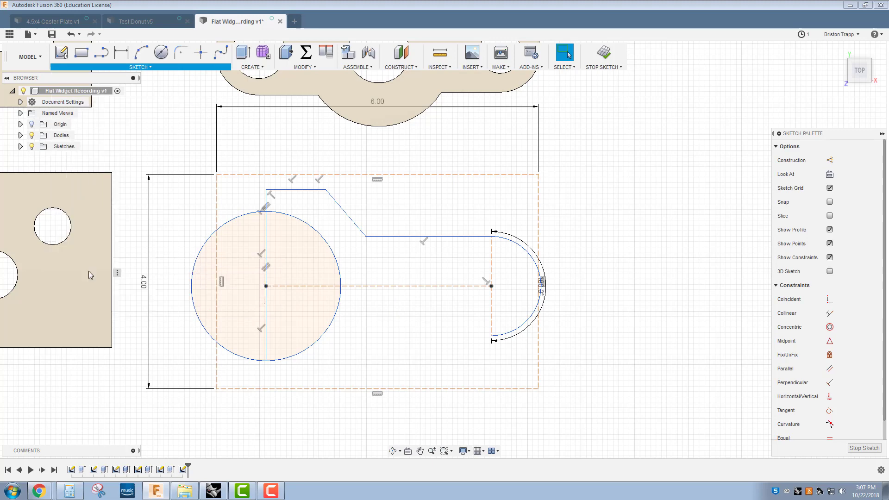
left_click(266, 200)
left_click(287, 190)
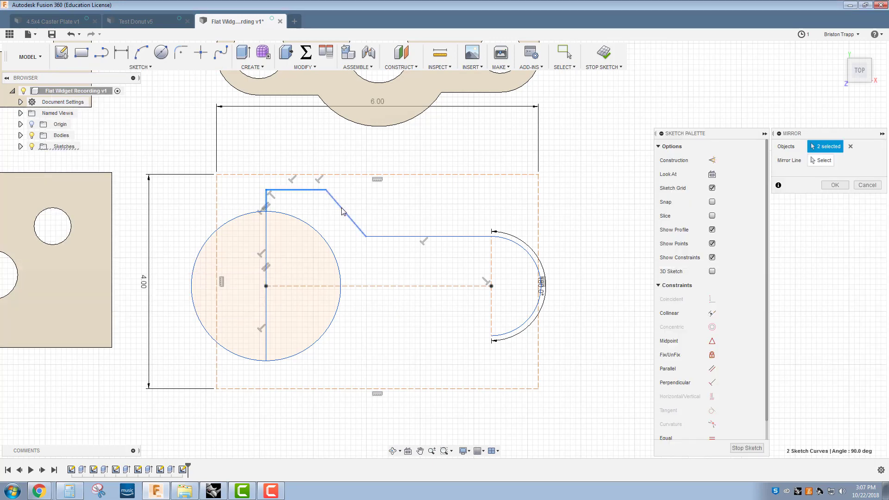
left_click(342, 211)
left_click(431, 237)
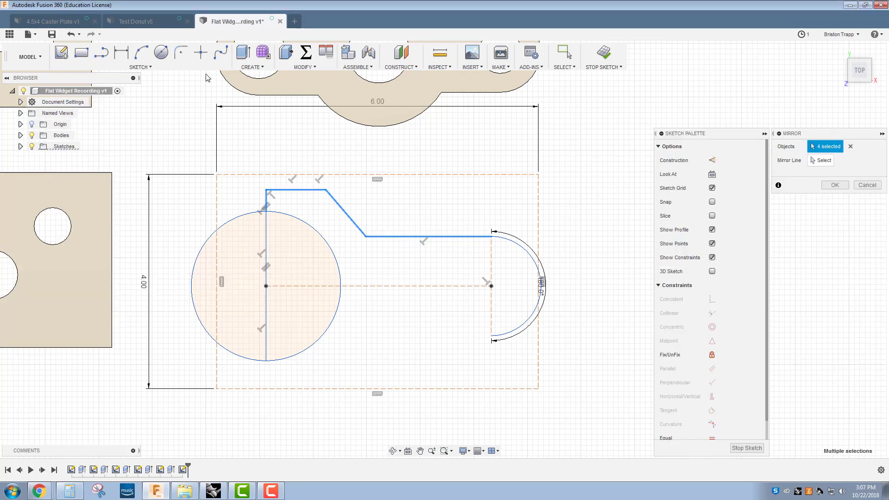
left_click(819, 161)
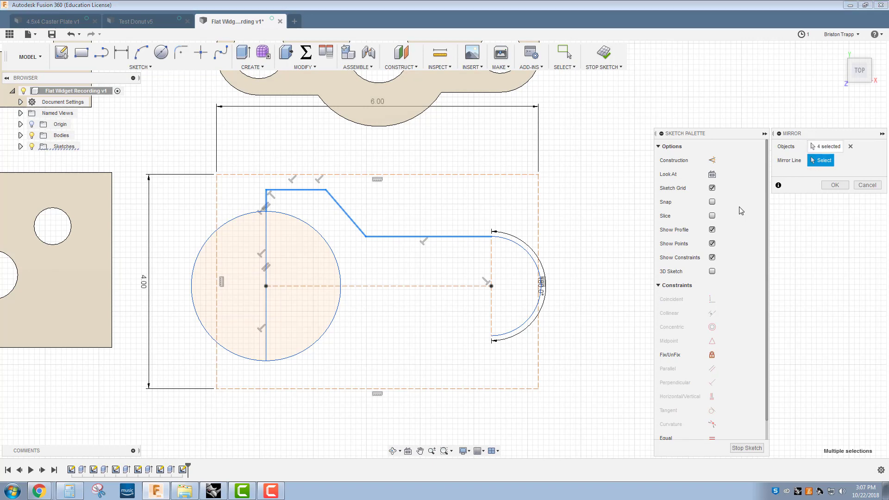
left_click(471, 286)
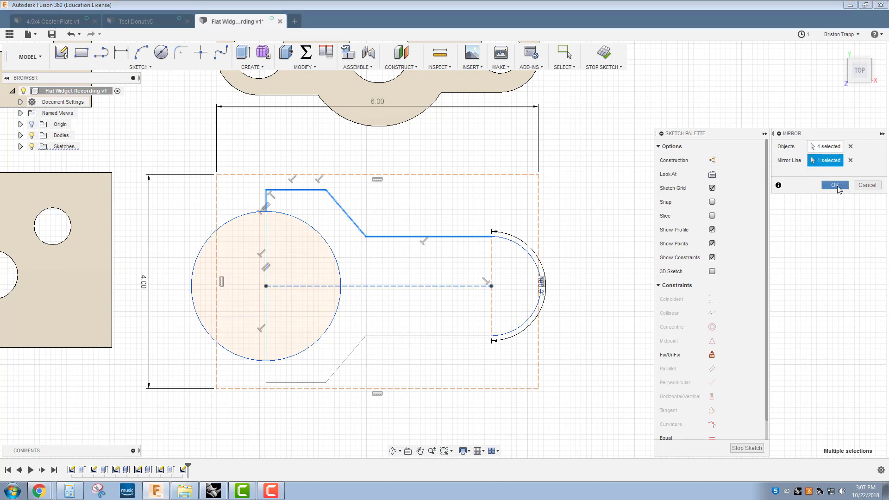
left_click(834, 185)
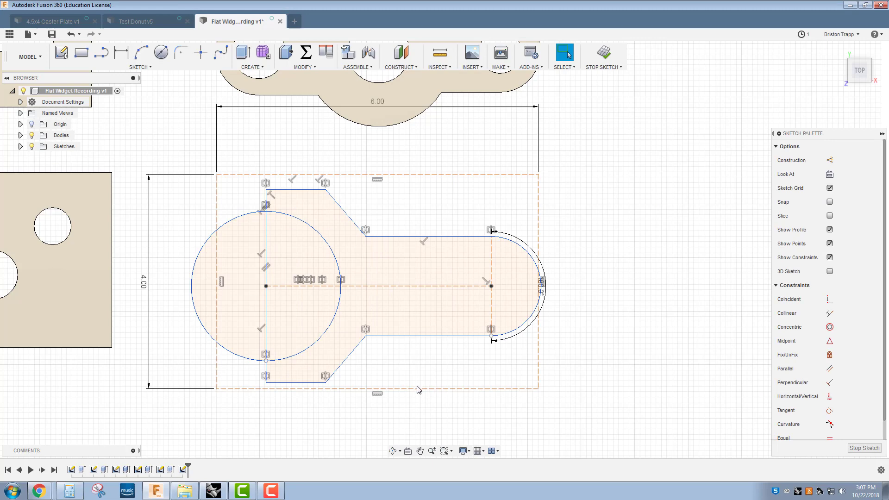
- Draw a circle about 1.05 in in diameter centred on the end arc's centre
key("c")
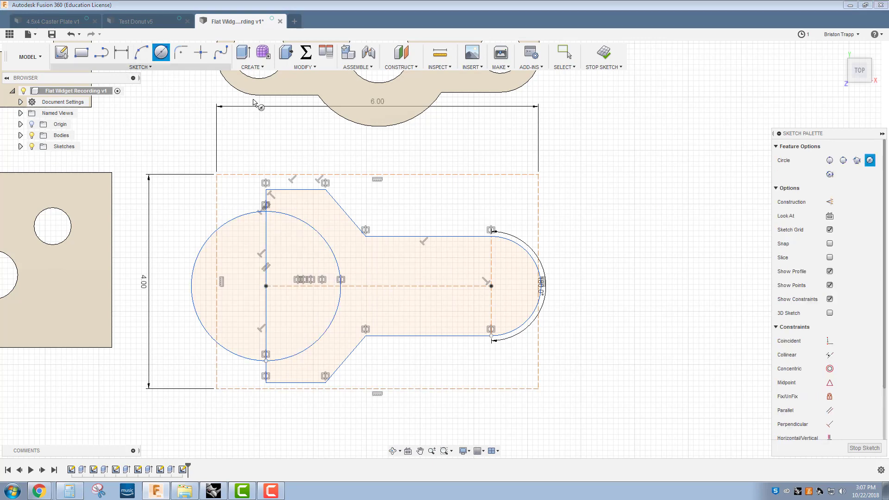
left_click(491, 286)
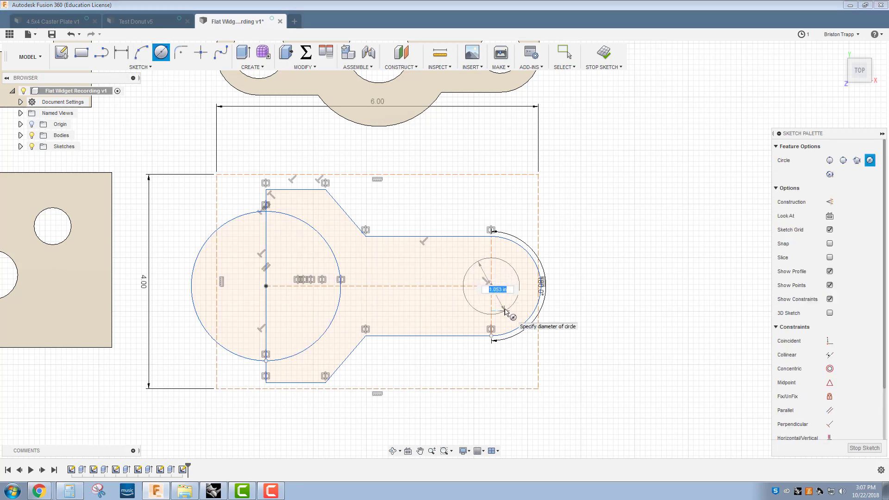
left_click(505, 312)
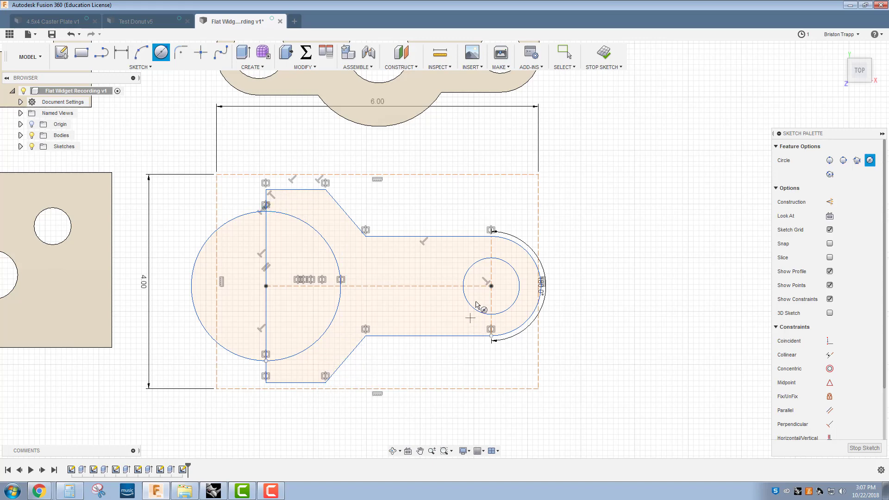
- Draw two small equal-looking circles on the centreline, spaced apart between the large circle and the end hole
scroll(440, 294, "up", 2)
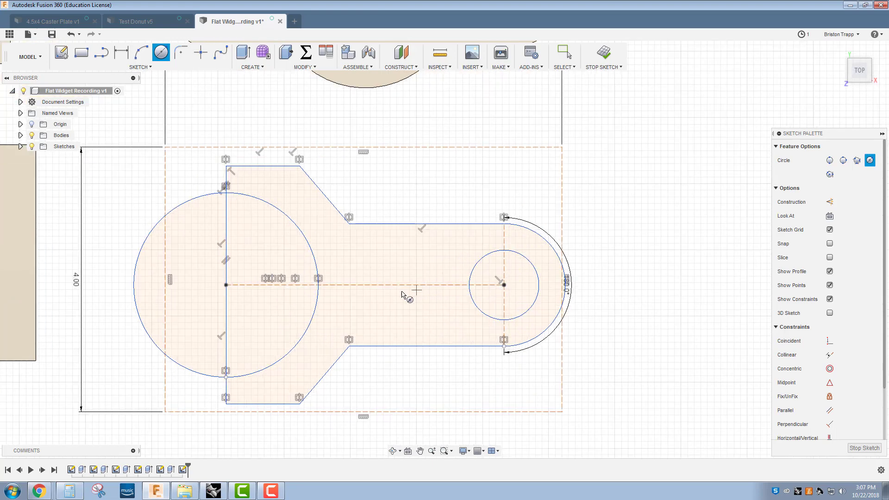
left_click(351, 285)
left_click(352, 302)
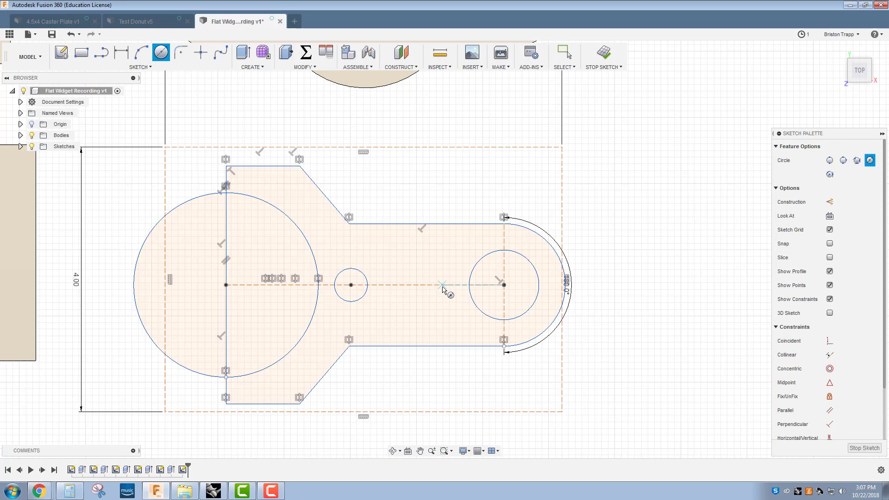
left_click(442, 285)
left_click(451, 302)
- Connect the two small circles with one line across their tops and another across their bottoms
left_click(101, 52)
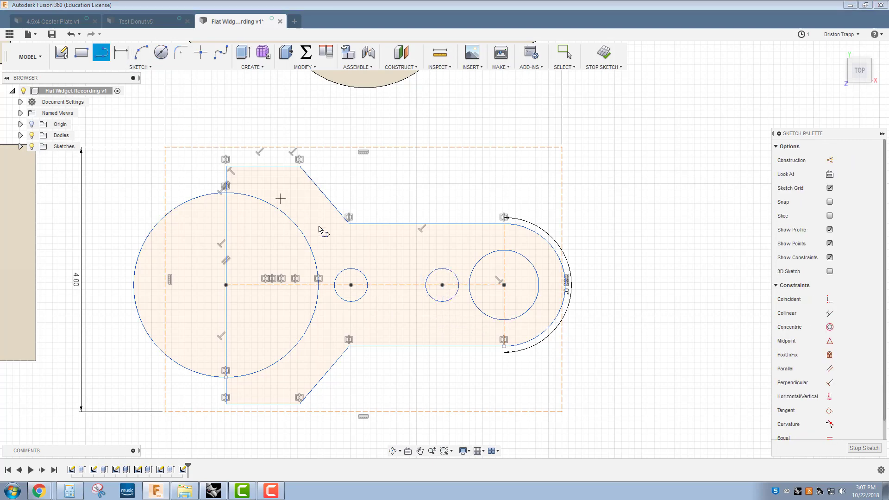
left_click(358, 270)
left_click(436, 269)
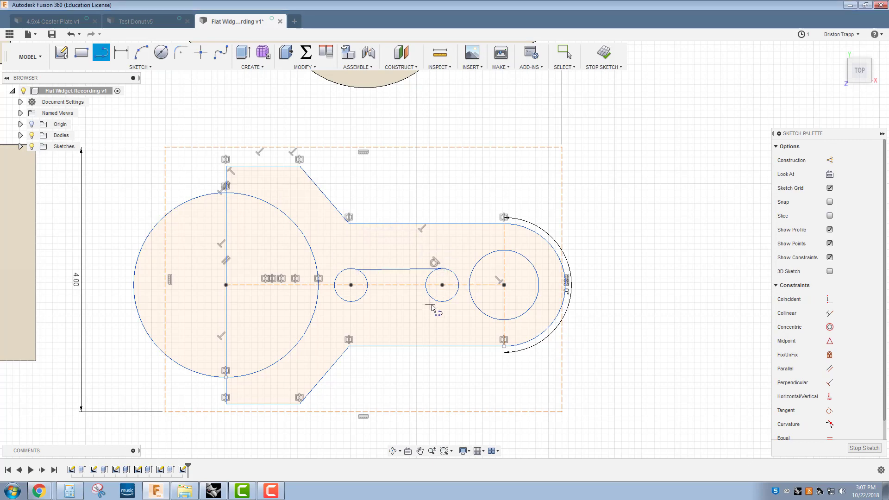
left_click(352, 302)
left_click(441, 302)
- Apply tangent constraints between the lower line and both small circles, and between the upper line and the left small circle
left_click(829, 410)
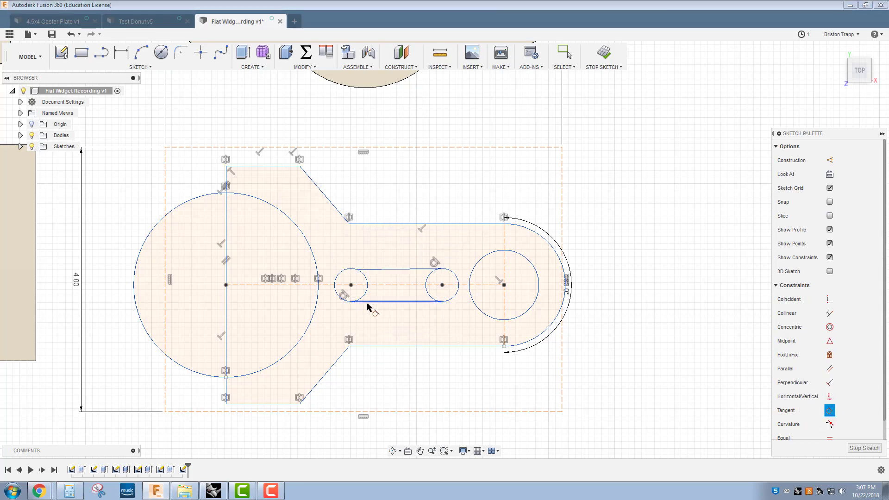
left_click(382, 301)
left_click(453, 301)
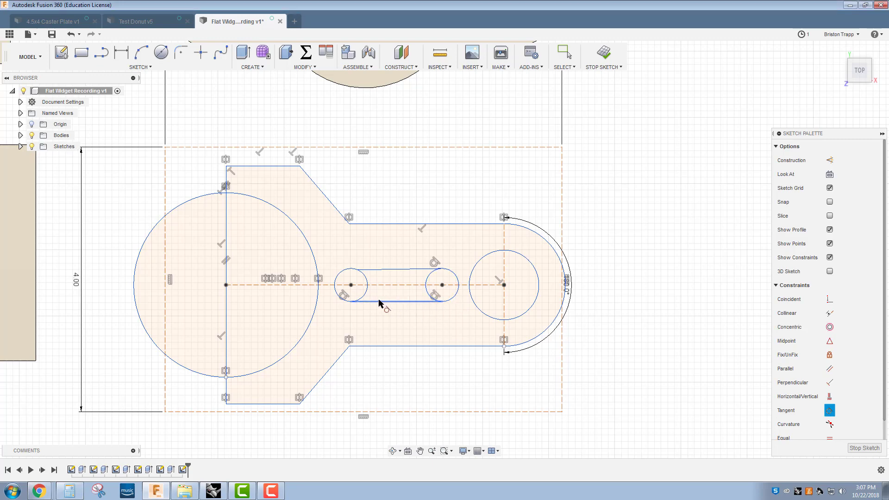
left_click(364, 294)
left_click(366, 278)
left_click(388, 270)
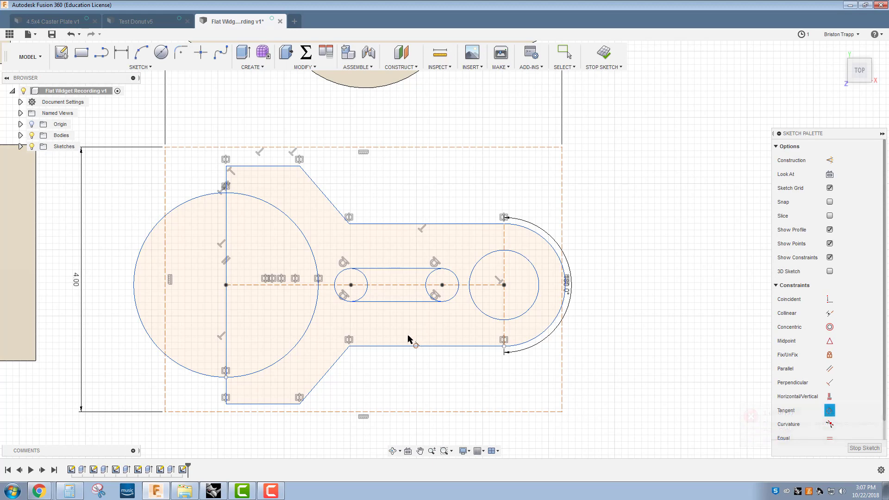
key("Escape")
- Trim away the inner arcs of the two small circles to leave a single closed slot outline
left_click(365, 277)
left_click(372, 296)
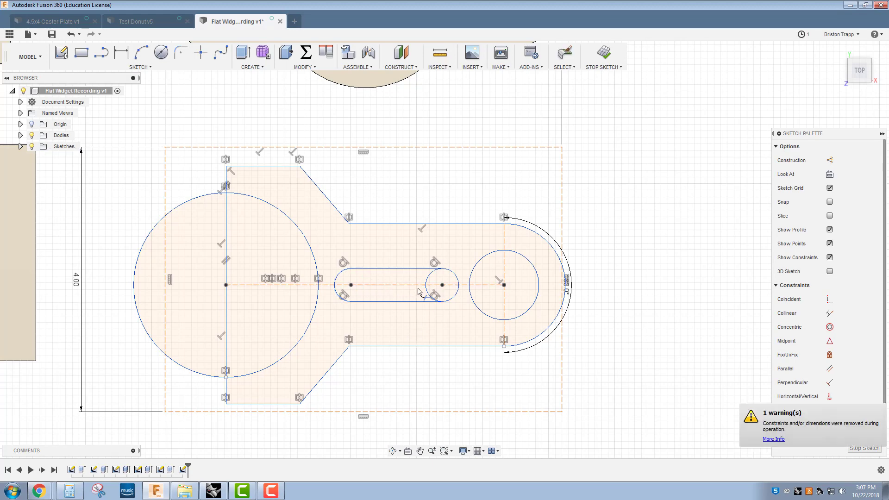
left_click(427, 286)
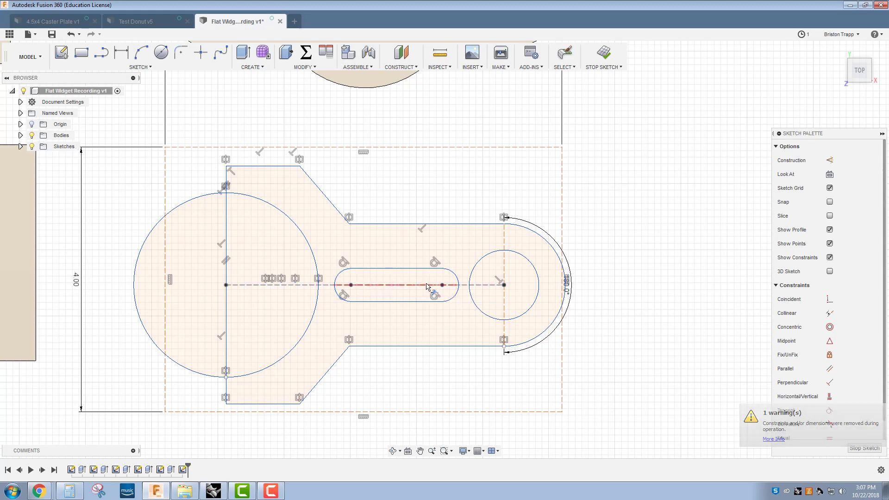
- Undo the circle-and-line slot construction, including its trims, tangent constraints, connecting lines and both small circles
key("ctrl+z")
key("ctrl+z")
key("ctrl+z")
key("ctrl+z")
key("ctrl+z")
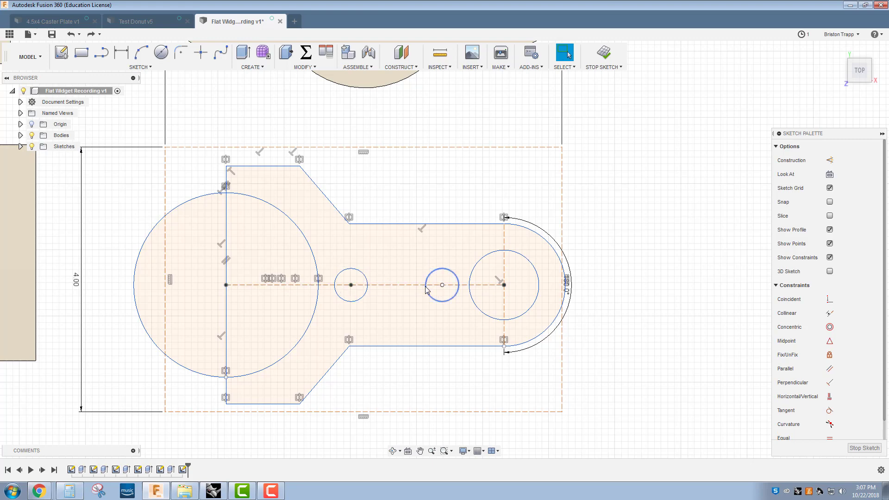
- Draw an Overall Slot about 0.51 in wide along the horizontal centreline, between the large circle and the end hole
left_click(140, 67)
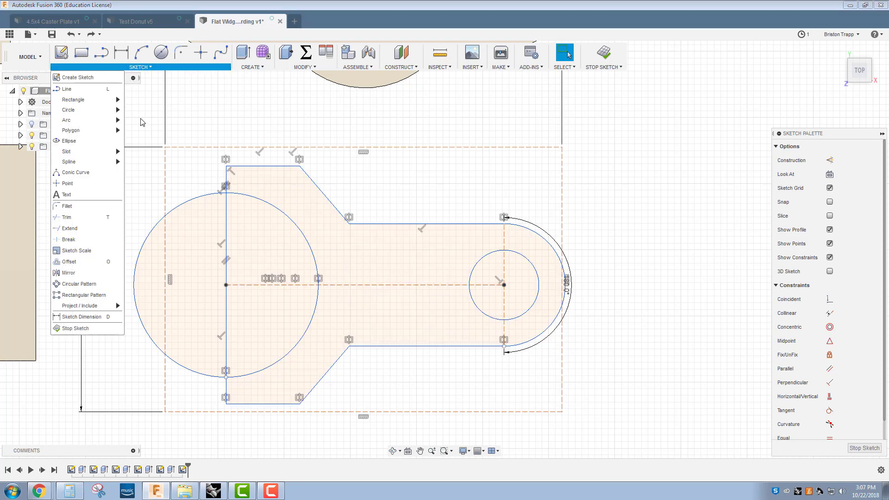
mouse_move(111, 152)
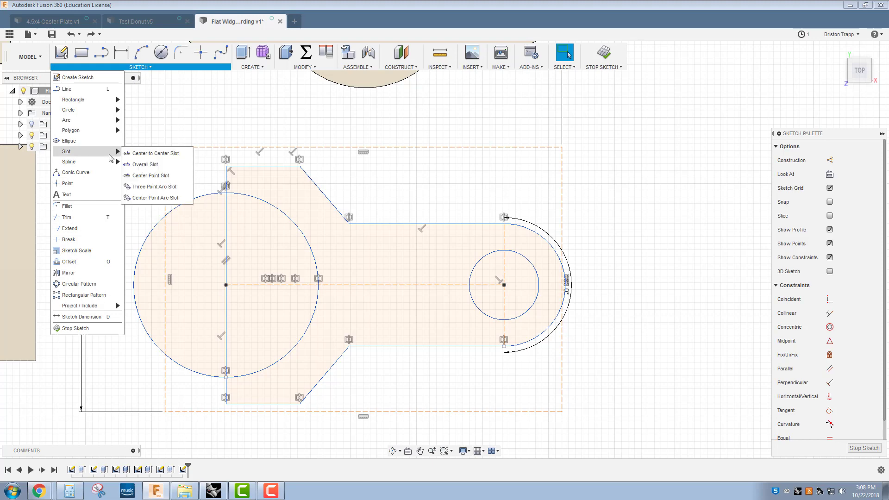
left_click(142, 166)
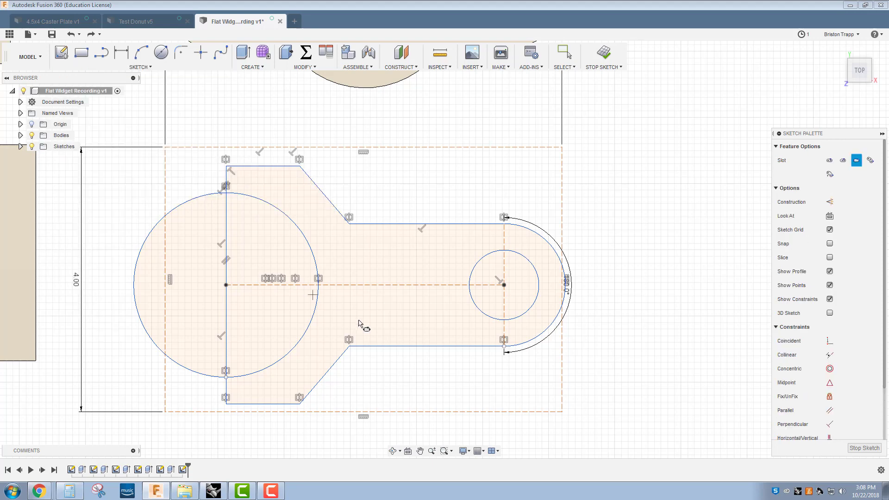
left_click(350, 285)
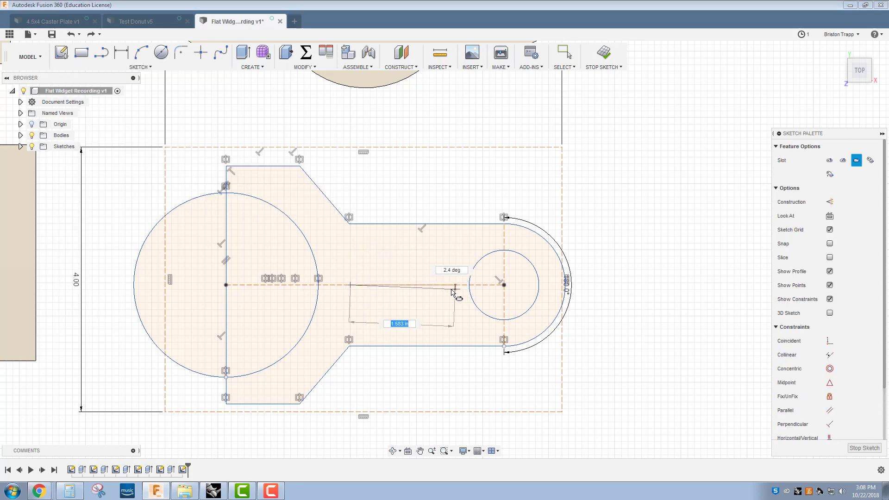
left_click(447, 285)
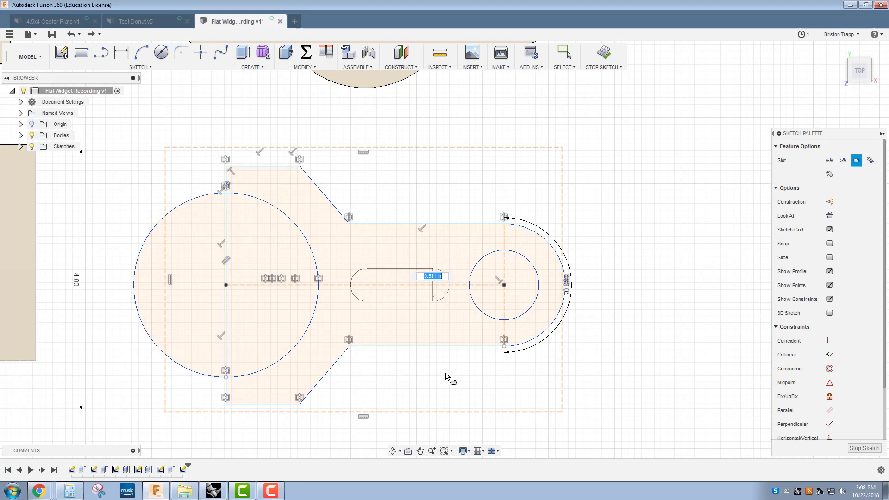
key("Return")
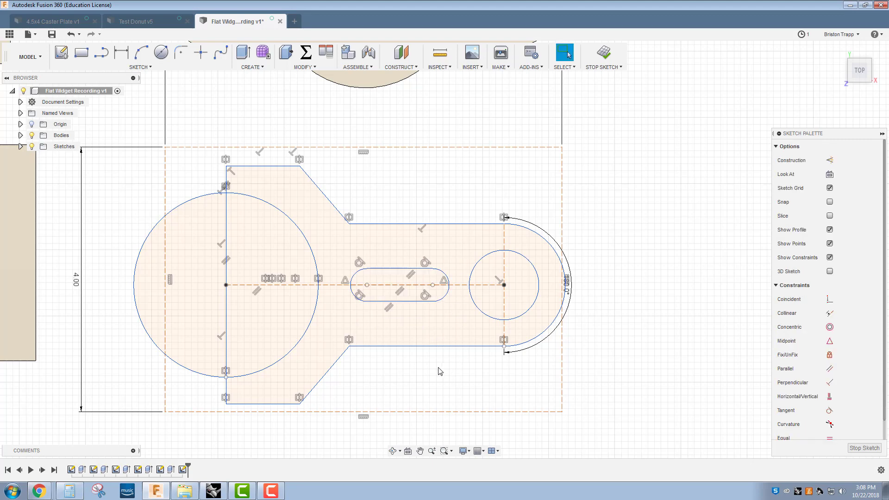
- Trim the outer half of the large circle and the vertical edge segments inside it to leave a semicircular notch
key("t")
left_click(202, 200)
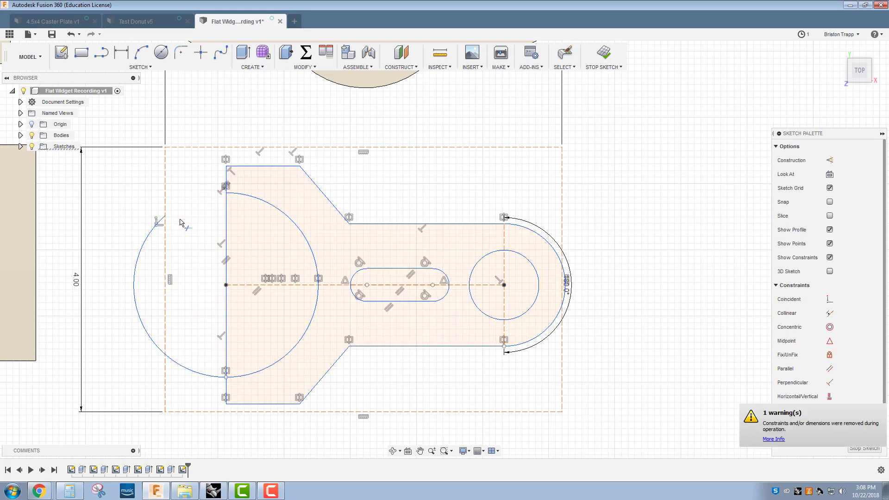
left_click(155, 226)
left_click(182, 366)
left_click(226, 331)
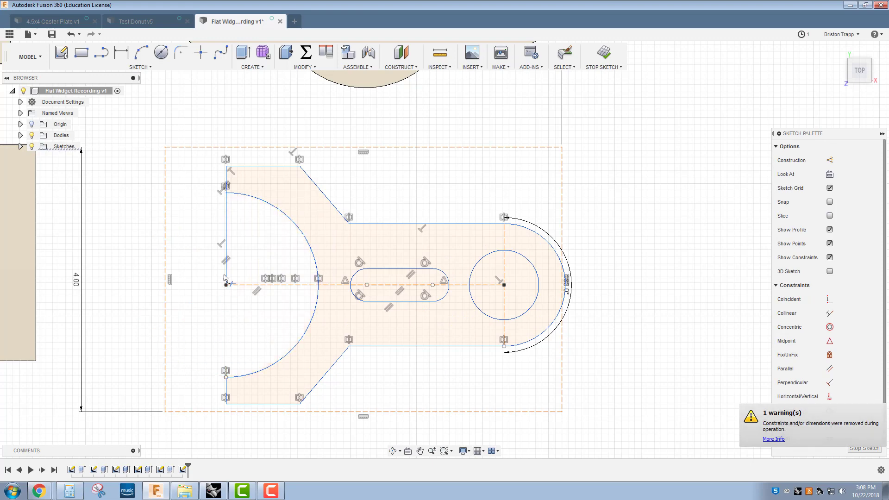
left_click(226, 255)
- Extrude the fork-shaped profile as a new body, leaving the slot and the round end hole open
key("e")
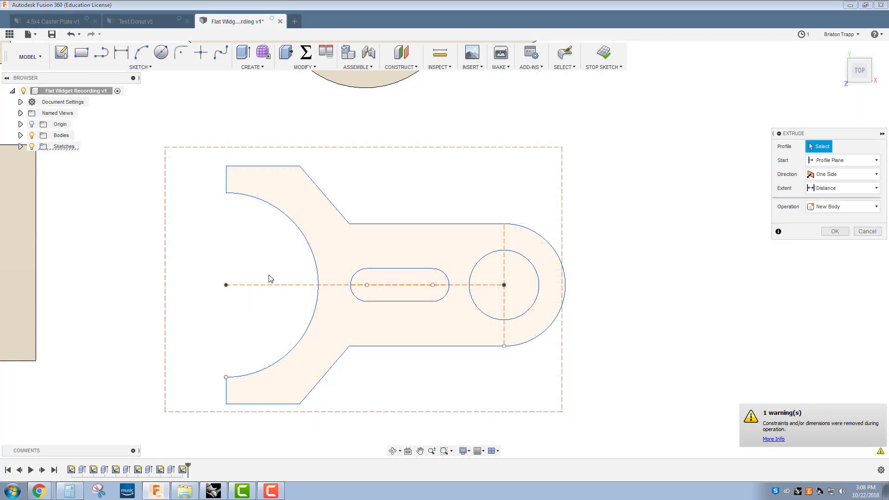
left_click(401, 257)
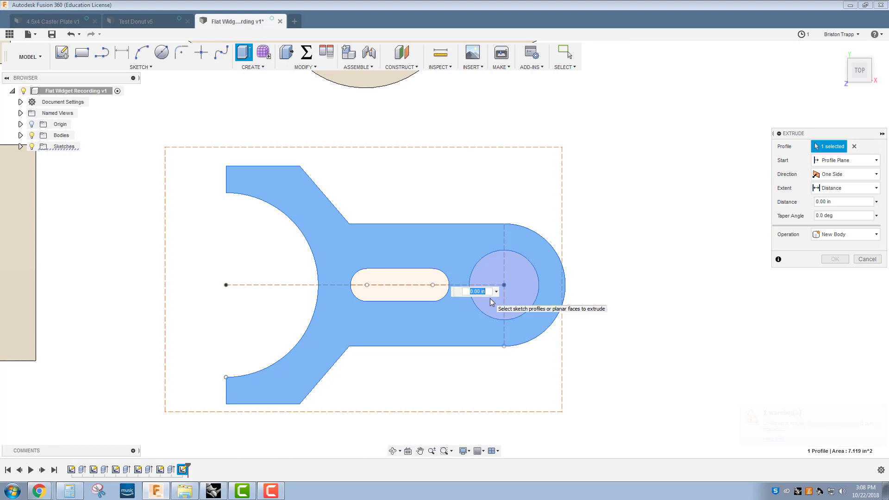
key("Return")
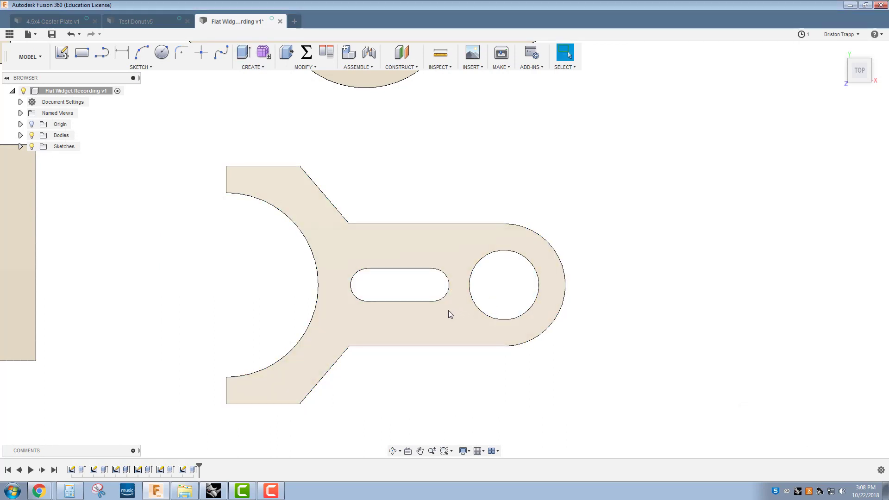
scroll(448, 310, "down", 6)
scroll(354, 252, "up", 2)
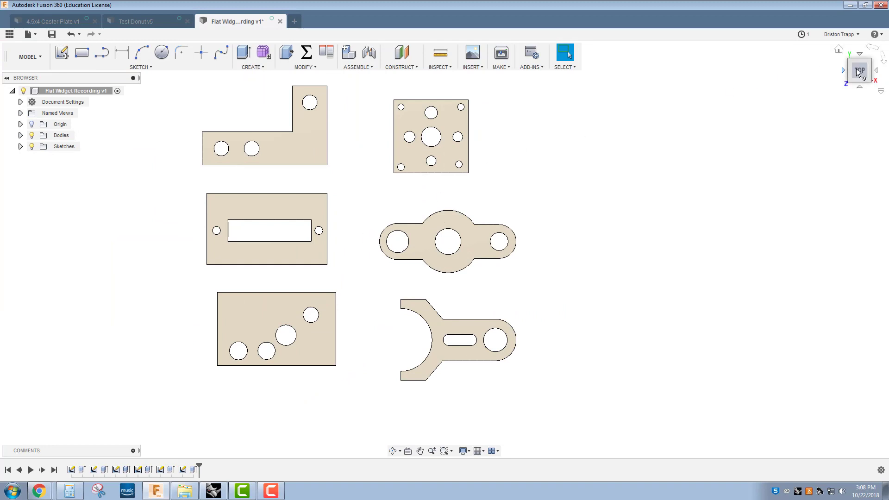
left_click_drag(852, 66, 842, 59)
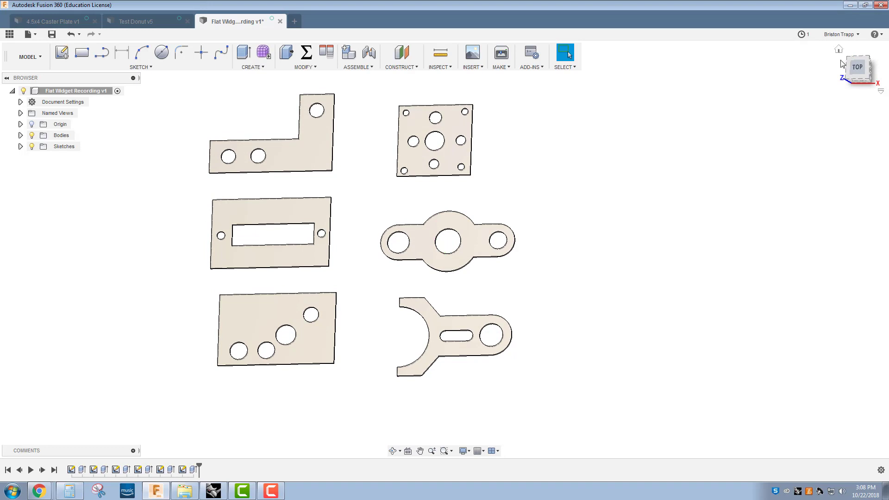